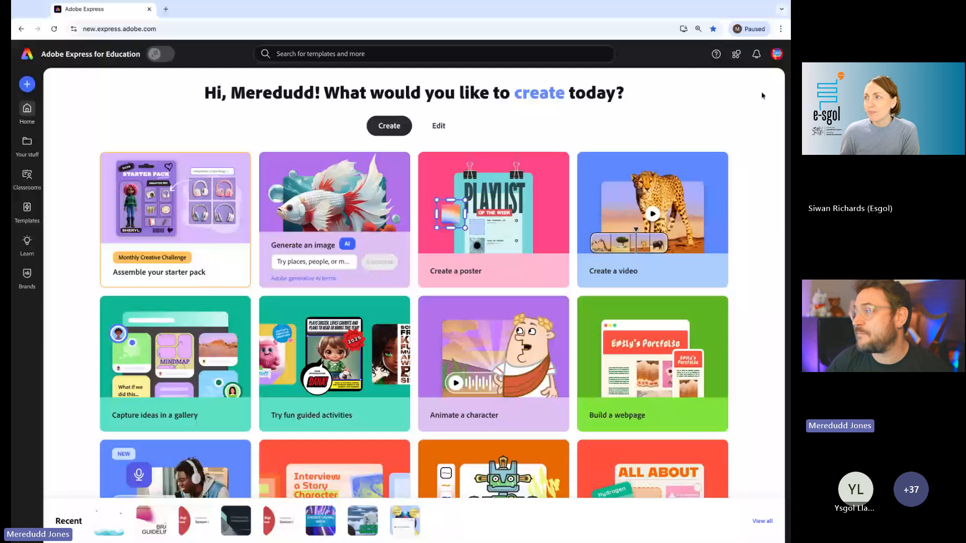
# - Change the interface language to Cymraeg (Y Deyrnas Unedig) in the account settings
pyautogui.scroll(5, 763, 96)
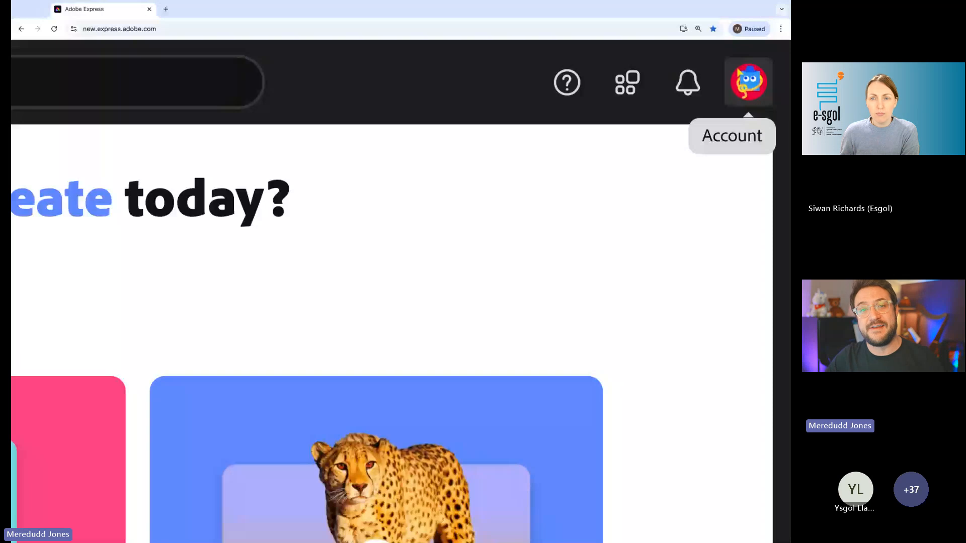
pyautogui.click(748, 83)
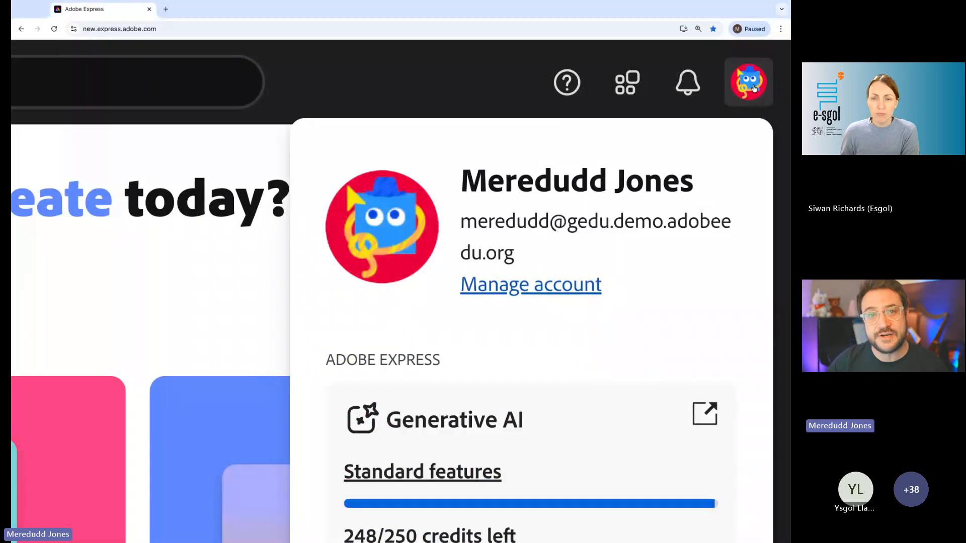
pyautogui.scroll(-5, 755, 89)
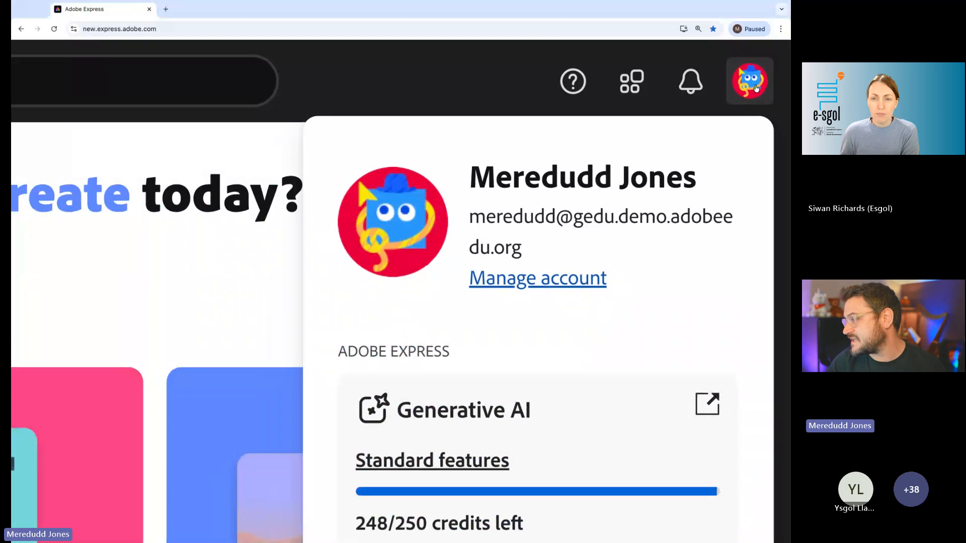
pyautogui.scroll(5, 413, 317)
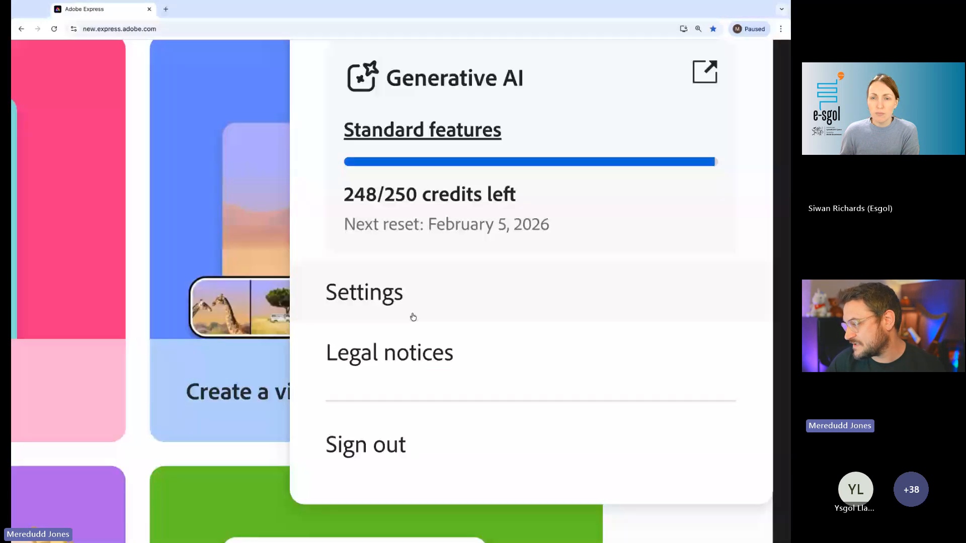
pyautogui.click(412, 316)
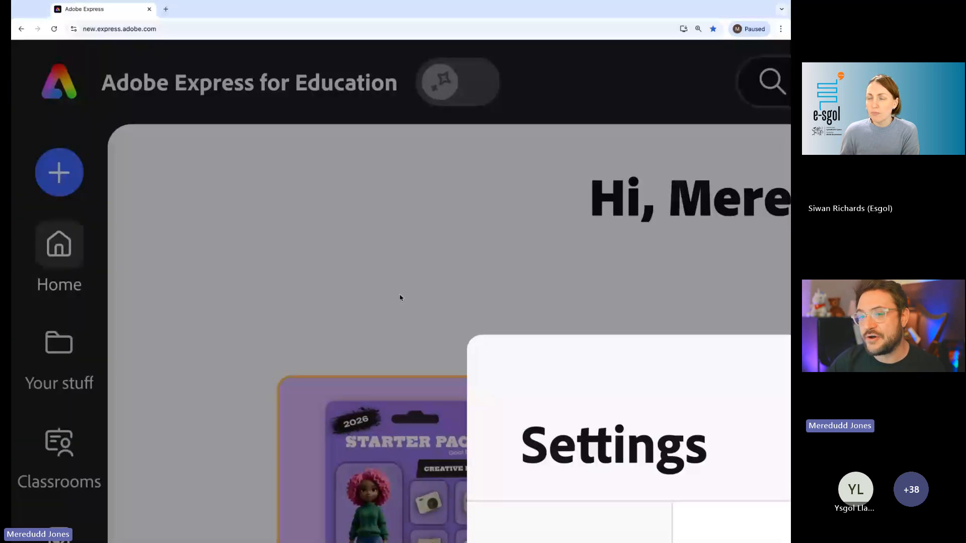
pyautogui.scroll(-5, 428, 305)
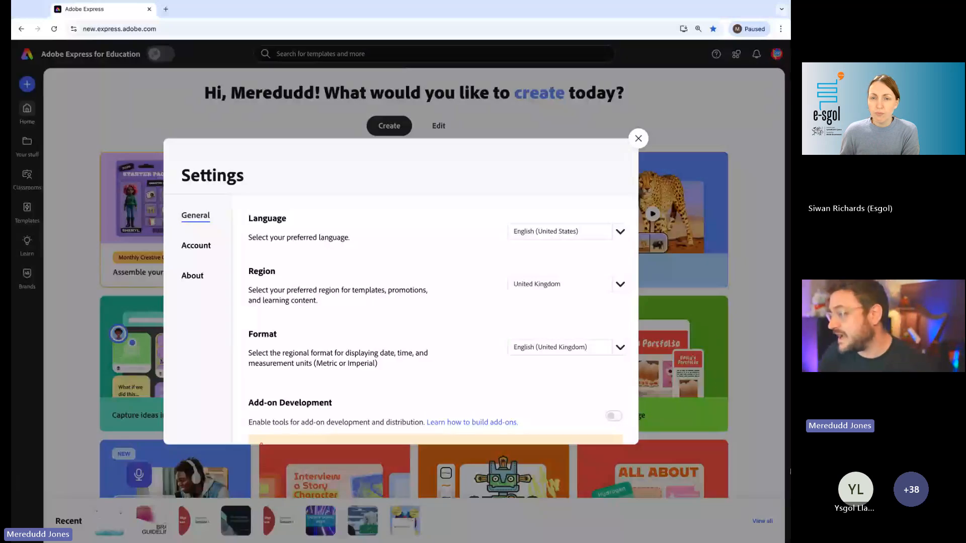
pyautogui.click(622, 232)
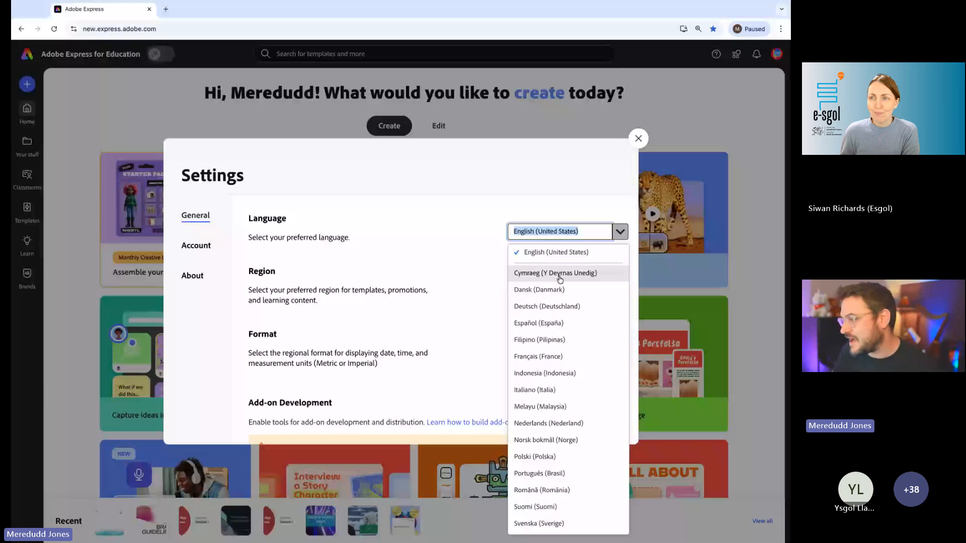
pyautogui.click(560, 274)
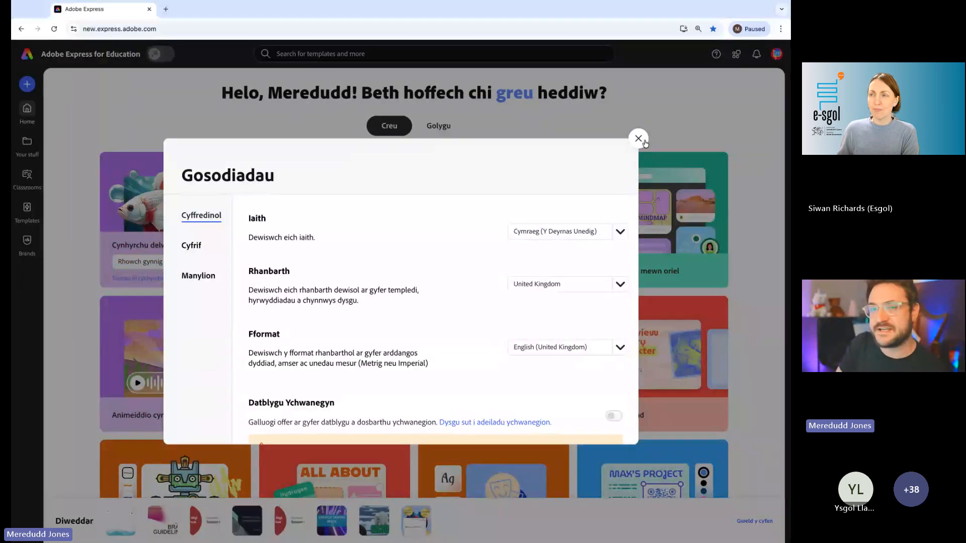
pyautogui.click(645, 144)
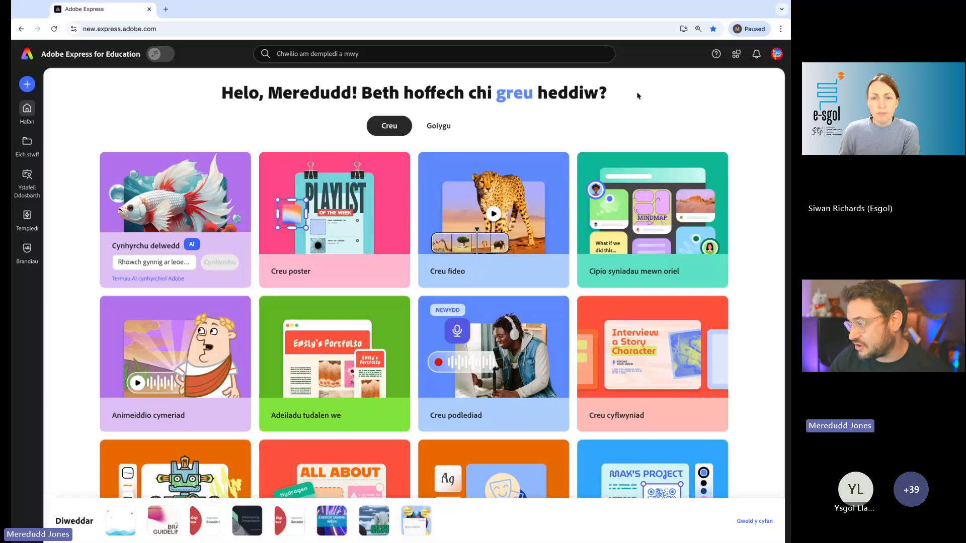
# - Start a new drawing with the "Creu llun" option from the home page
pyautogui.scroll(-3, 172, 278)
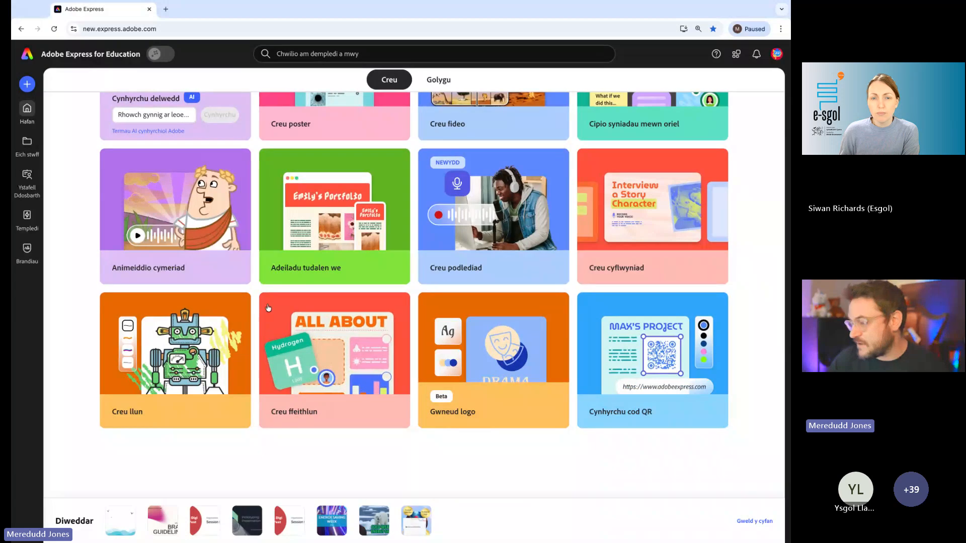
pyautogui.scroll(1, 155, 371)
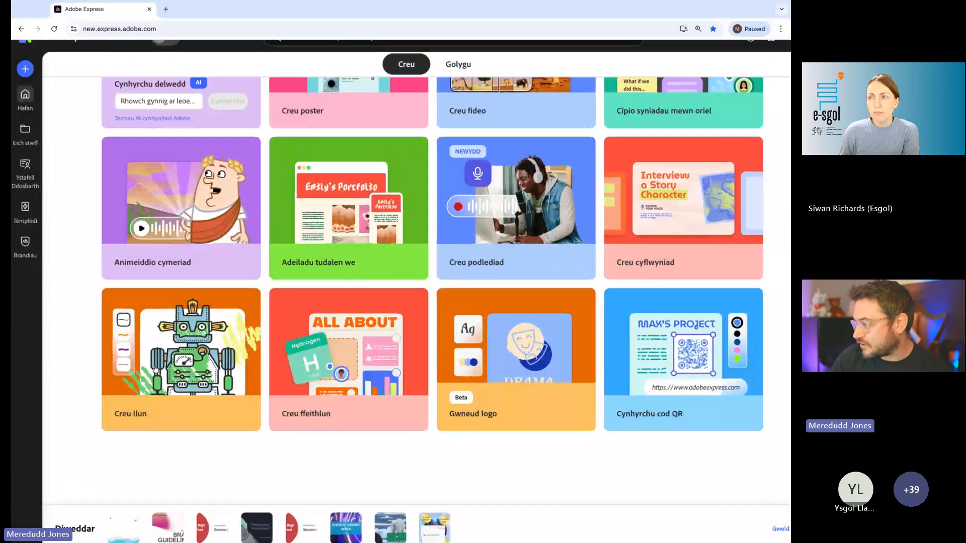
pyautogui.scroll(5, 155, 371)
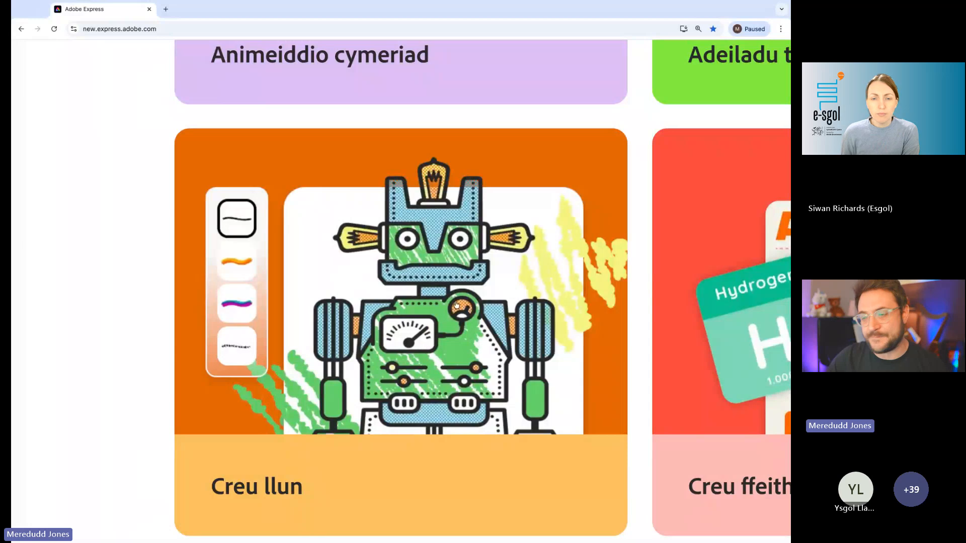
pyautogui.click(406, 316)
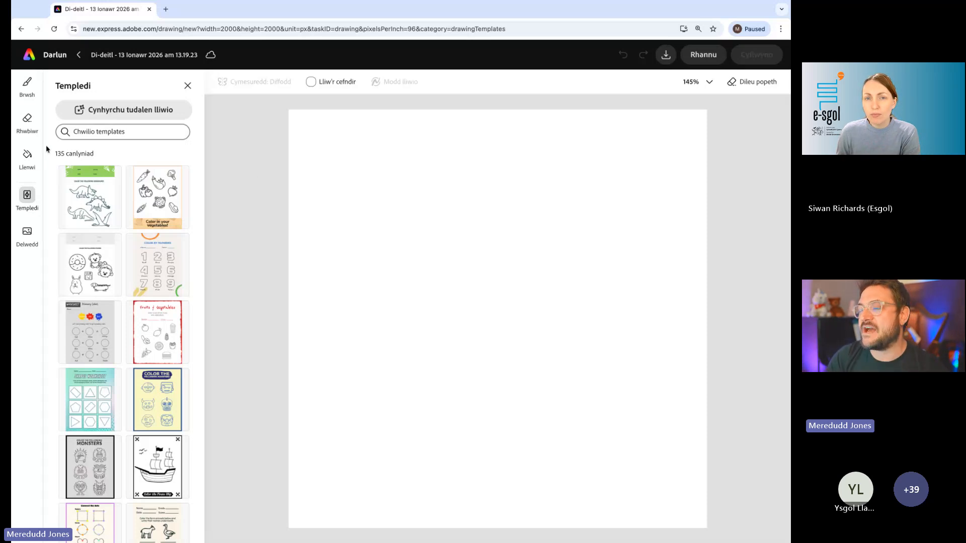
# - Switch from the drawing templates to the Brush tool
pyautogui.scroll(10, 23, 88)
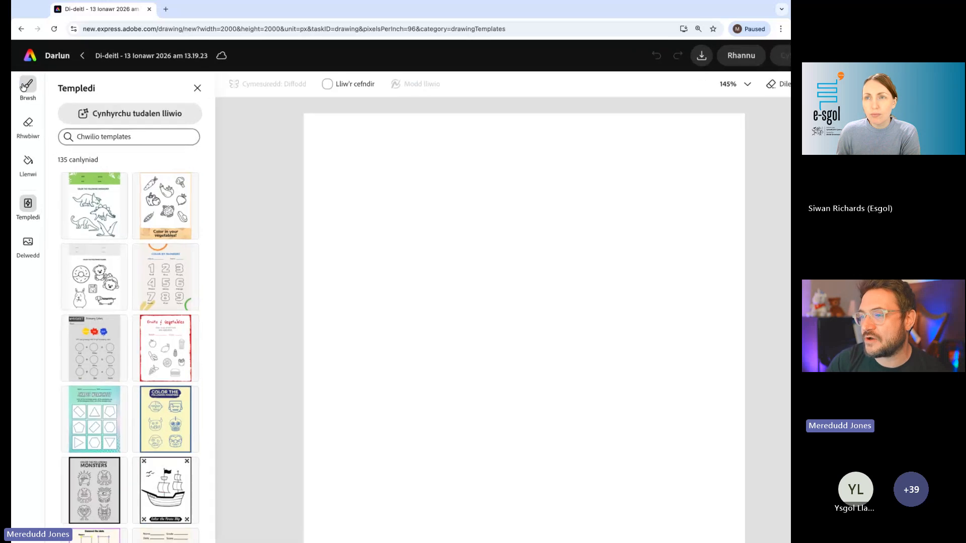
pyautogui.click(63, 171)
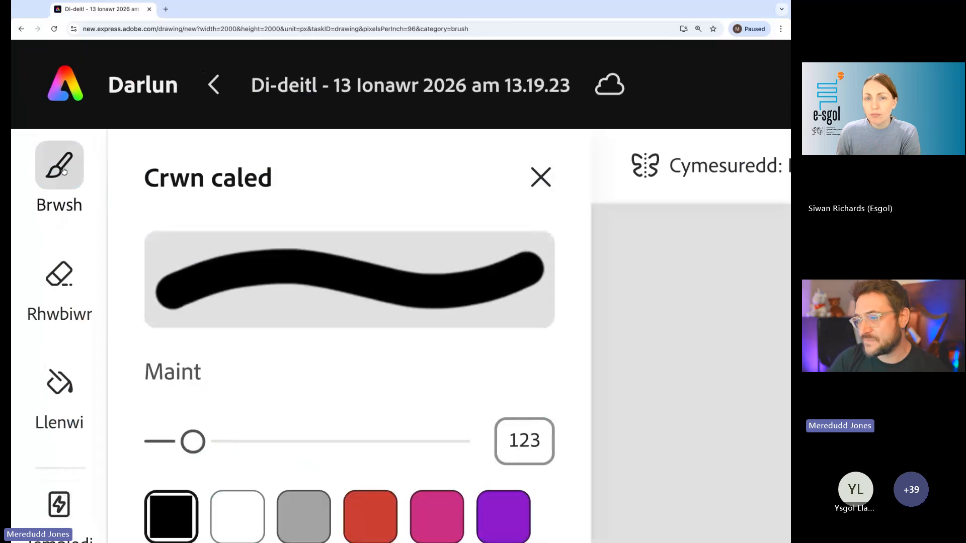
pyautogui.scroll(-10, 63, 171)
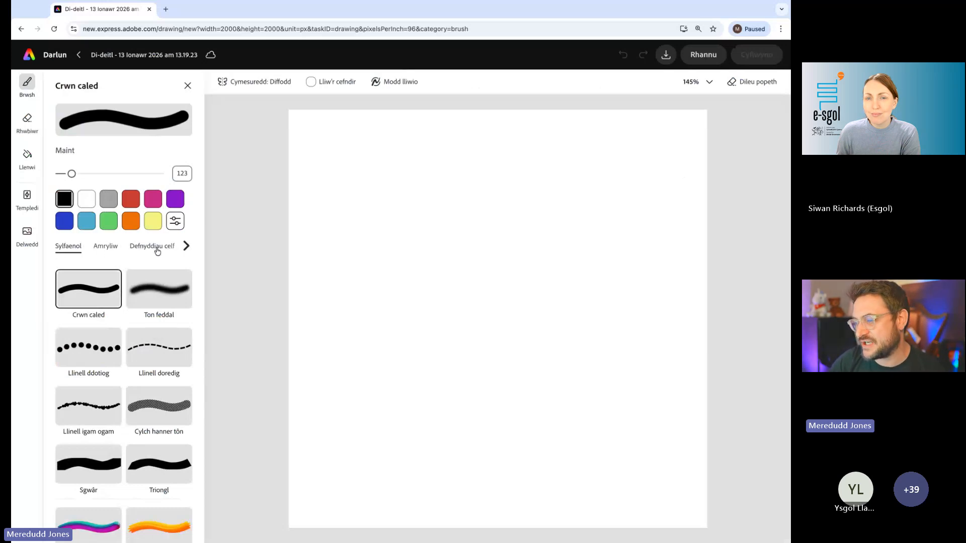
# - Look through the Sylfaenol, Amryliw, Defnyddiau celf and Addurniadol brush categories
pyautogui.scroll(5, 158, 251)
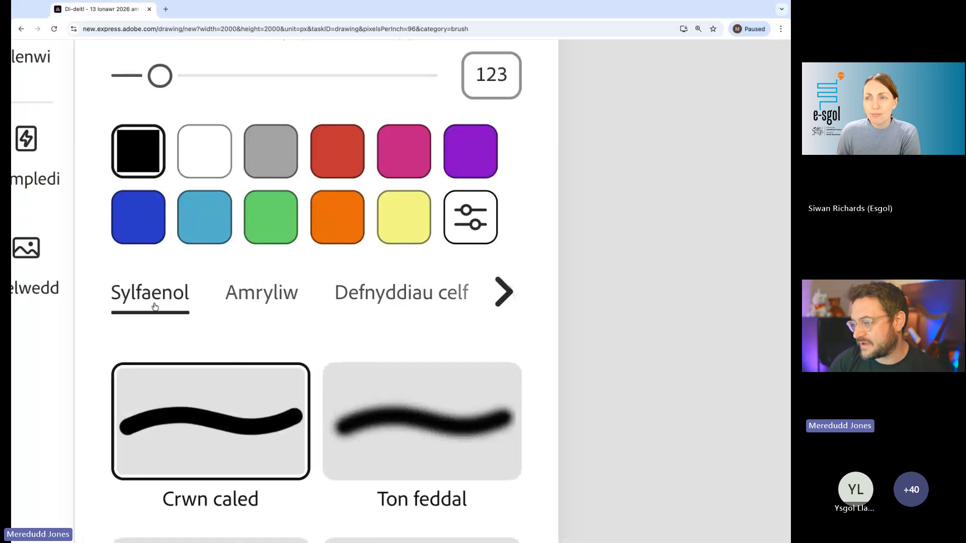
pyautogui.click(243, 290)
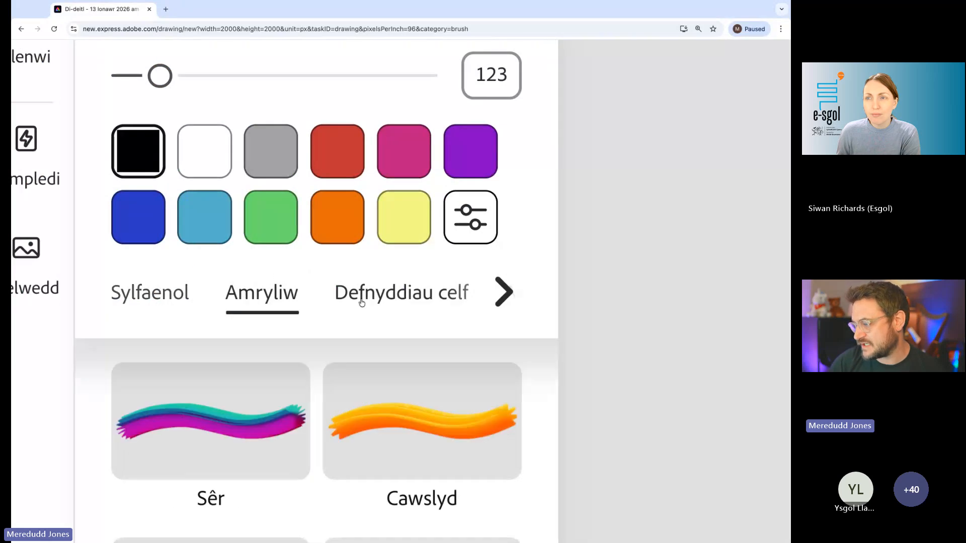
pyautogui.click(358, 299)
pyautogui.click(163, 294)
pyautogui.click(262, 291)
pyautogui.click(390, 295)
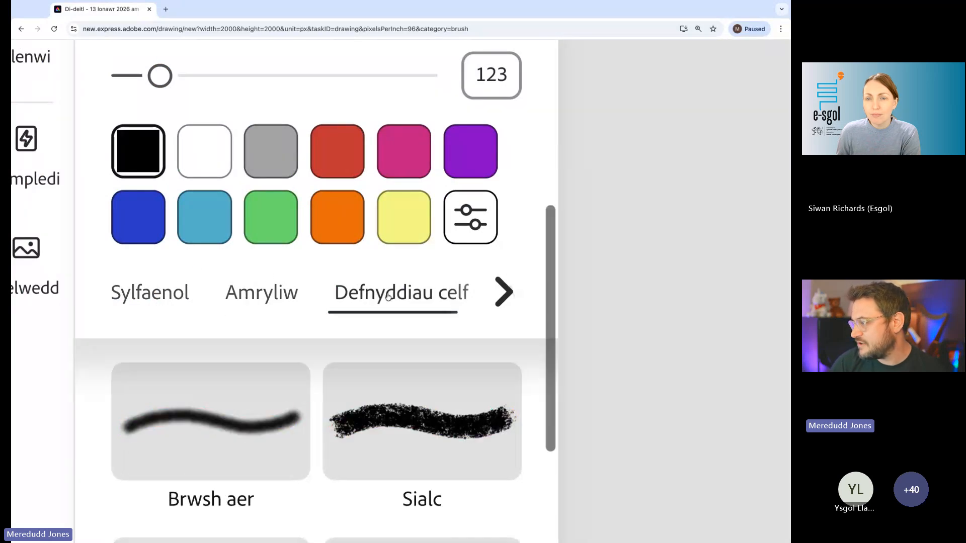
pyautogui.click(503, 292)
pyautogui.click(418, 294)
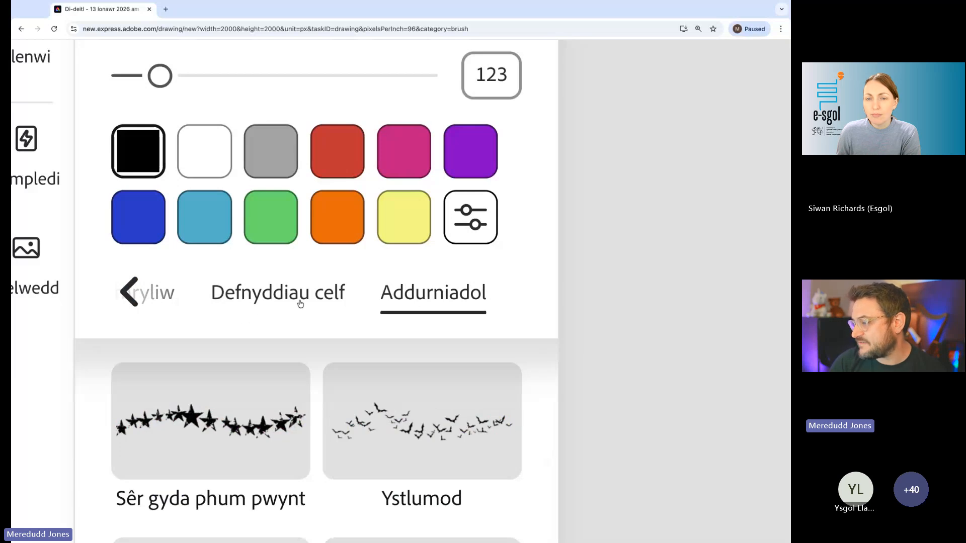
# - Choose the Argraffiadaeth Ffrengig brush from the Defnyddiau celf category
pyautogui.click(282, 305)
pyautogui.hotkey('ctrl', '-')
pyautogui.hotkey('ctrl', '-')
pyautogui.hotkey('ctrl', '-')
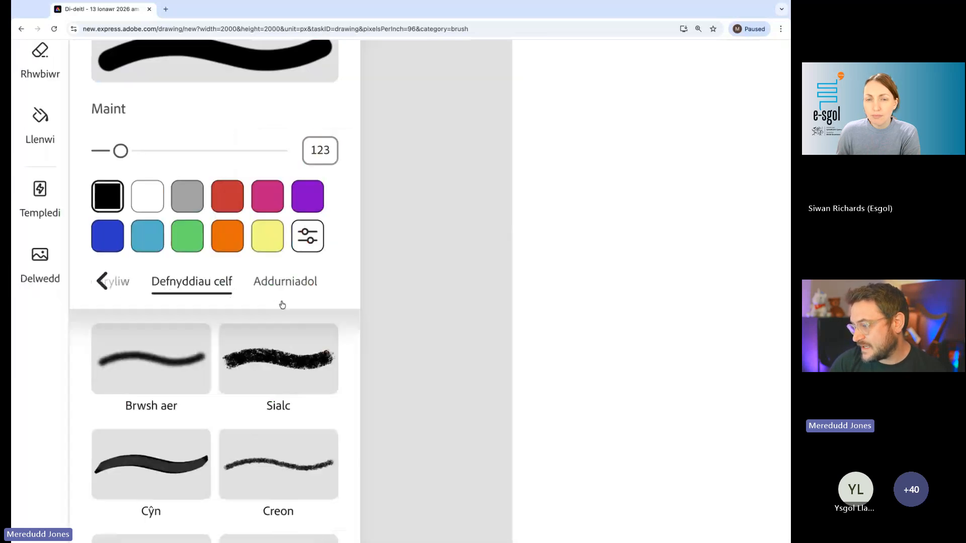
pyautogui.scroll(-2, 116, 359)
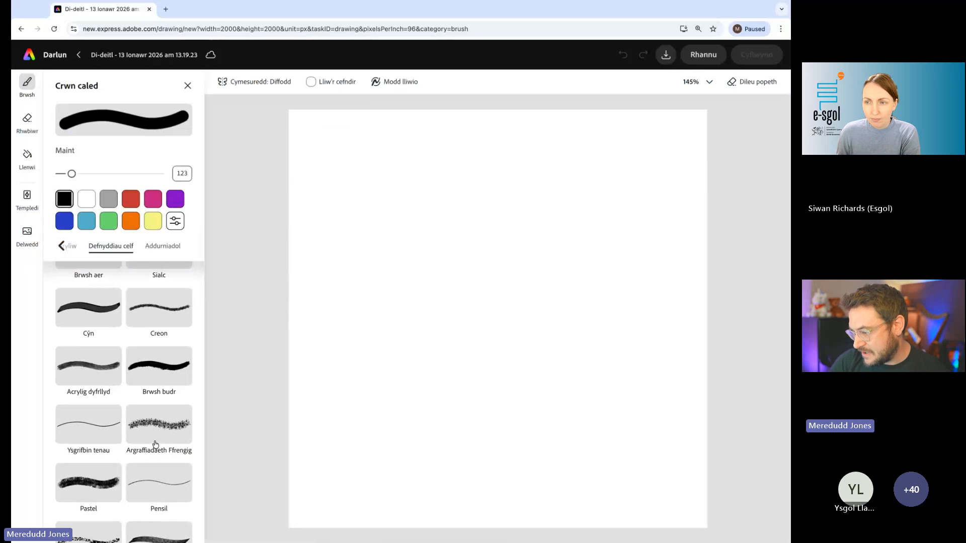
pyautogui.scroll(5, 156, 445)
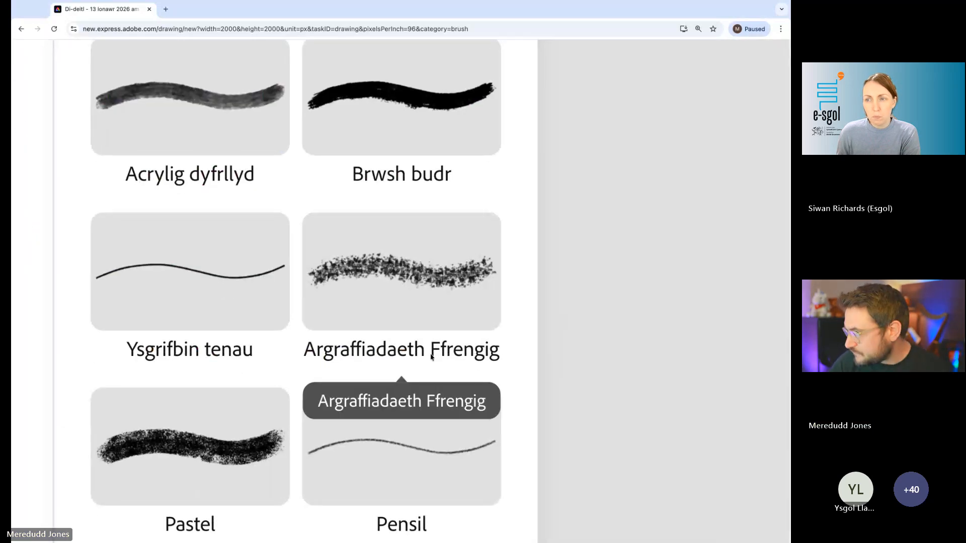
pyautogui.click(384, 274)
pyautogui.scroll(-5, 386, 273)
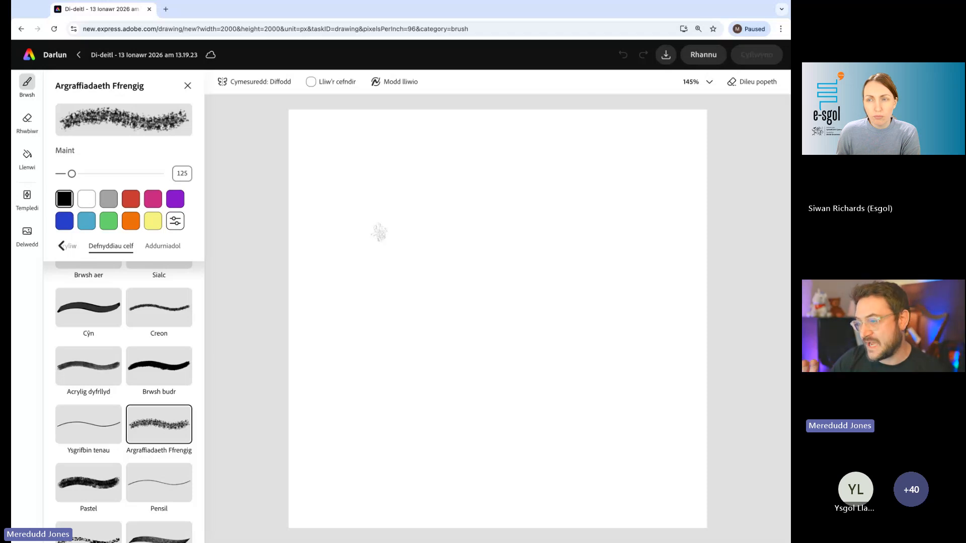
# - Set the brush to red (#CC412F) at size 1,000 and paint a horizontal band along the canvas's upper edge
pyautogui.click(132, 205)
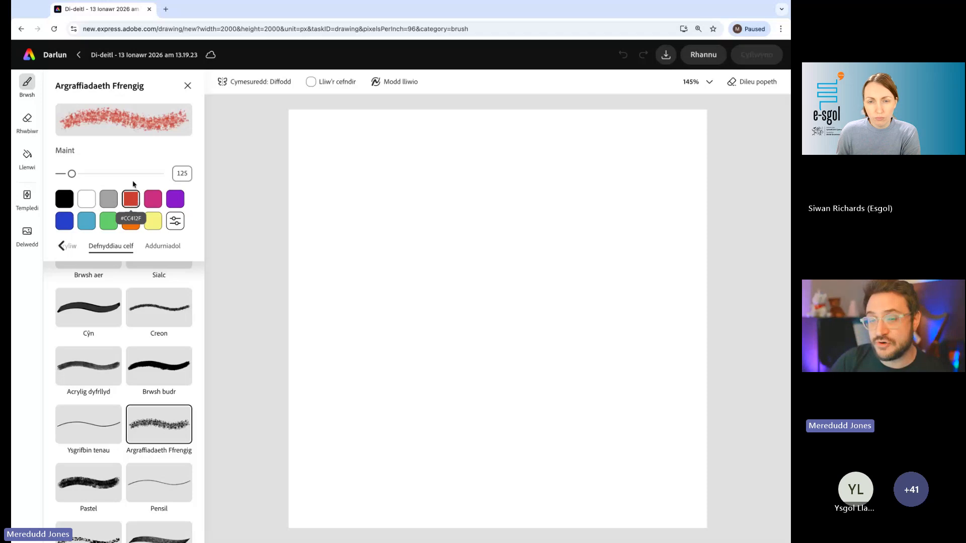
pyautogui.moveTo(71, 174); pyautogui.dragTo(194, 177)
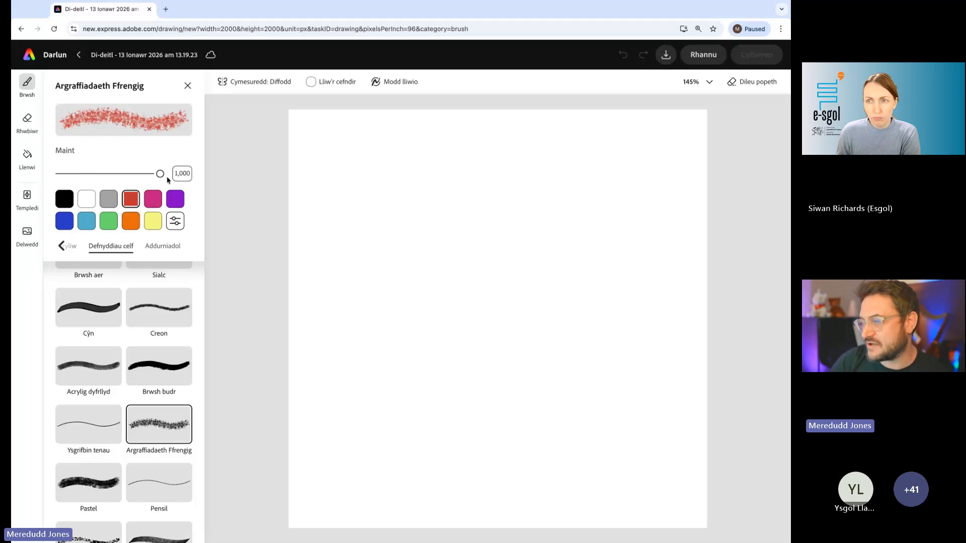
pyautogui.scroll(10, 85, 176)
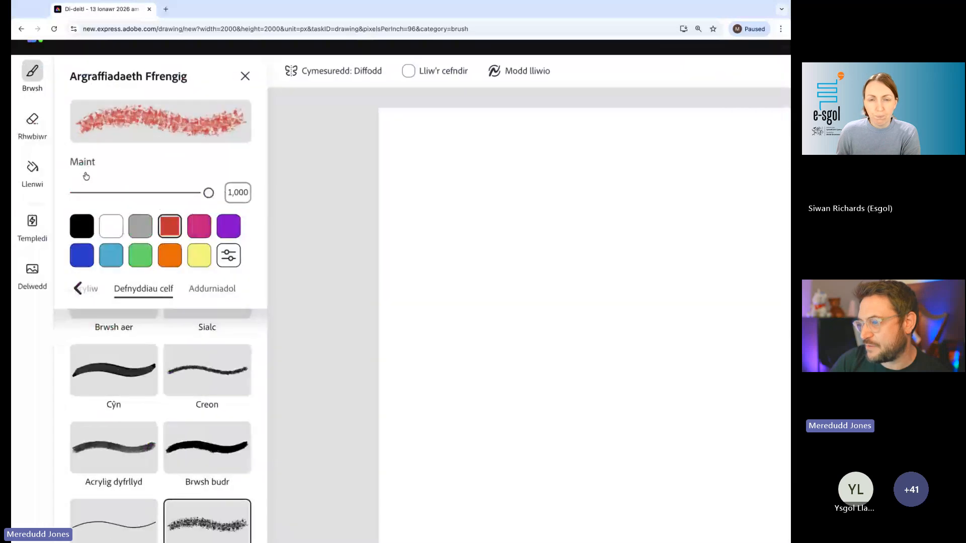
pyautogui.moveTo(456, 303)
pyautogui.mouseDown()
pyautogui.moveTo(354, 302)
pyautogui.moveTo(461, 302)
pyautogui.mouseUp()
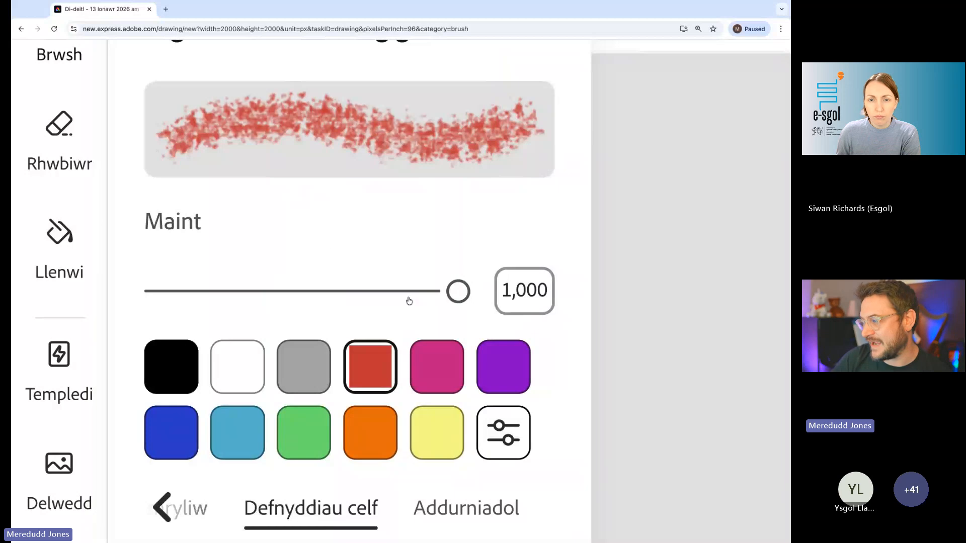
pyautogui.scroll(-10, 409, 301)
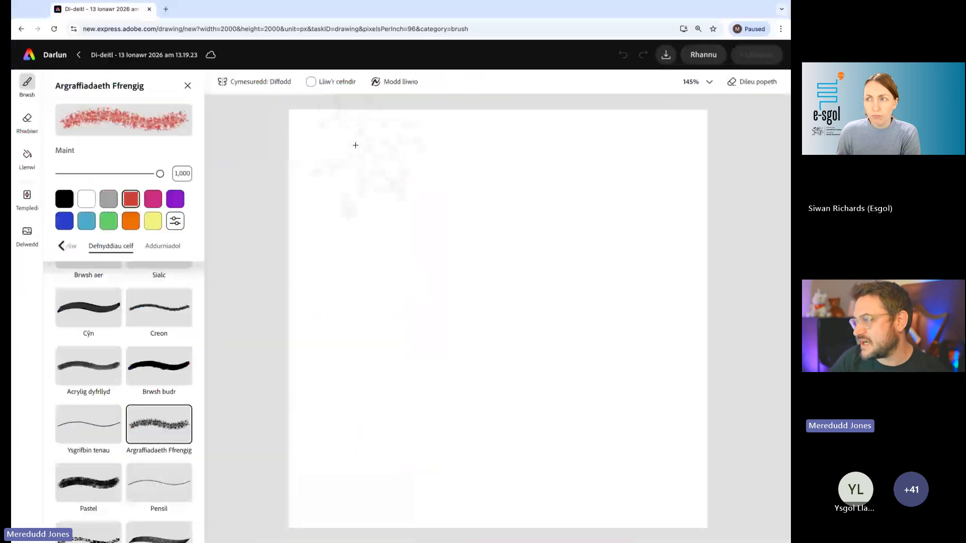
pyautogui.moveTo(355, 145)
pyautogui.mouseDown()
pyautogui.moveTo(324, 183)
pyautogui.moveTo(498, 151)
pyautogui.moveTo(702, 151)
pyautogui.moveTo(287, 134)
pyautogui.moveTo(302, 151)
pyautogui.moveTo(690, 158)
pyautogui.moveTo(709, 169)
pyautogui.moveTo(458, 164)
pyautogui.mouseUp()
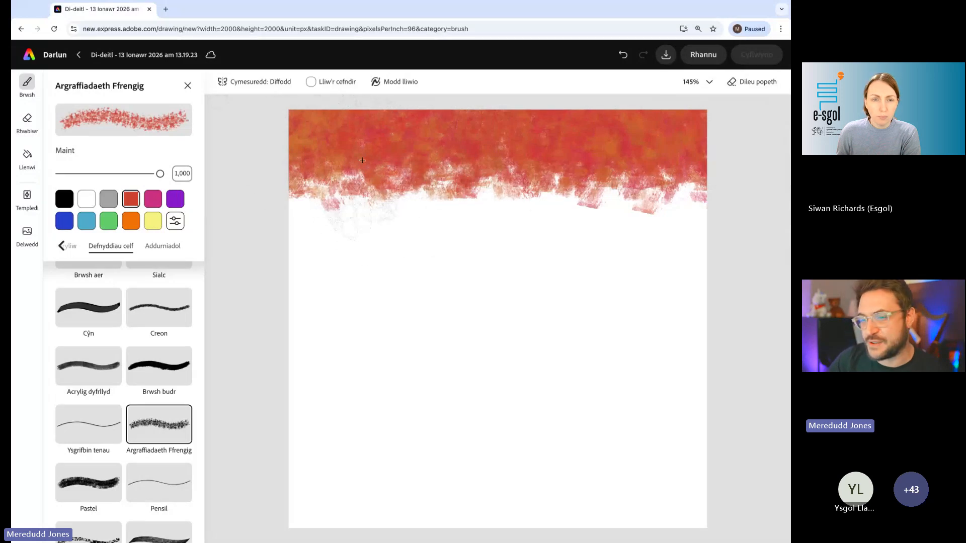
# - Paint a diagonal red stroke down from the band to the canvas's lower right and undo it
pyautogui.moveTo(367, 193)
pyautogui.mouseDown()
pyautogui.moveTo(528, 417)
pyautogui.moveTo(619, 498)
pyautogui.mouseUp()
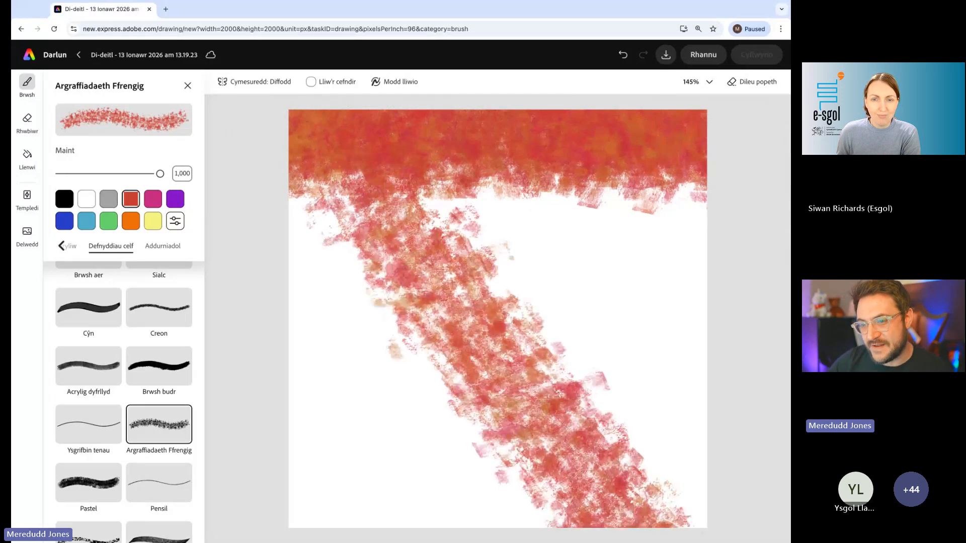
pyautogui.click(625, 57)
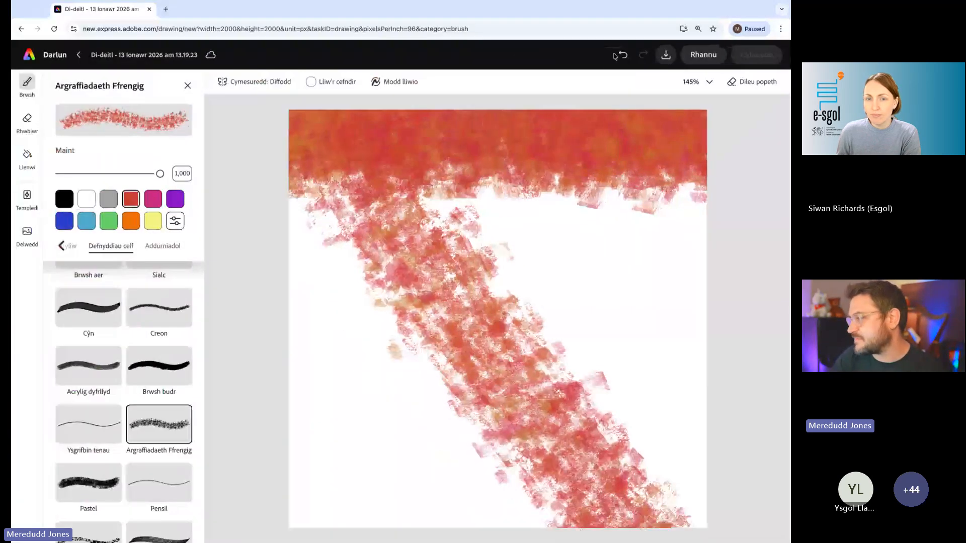
pyautogui.click(615, 55)
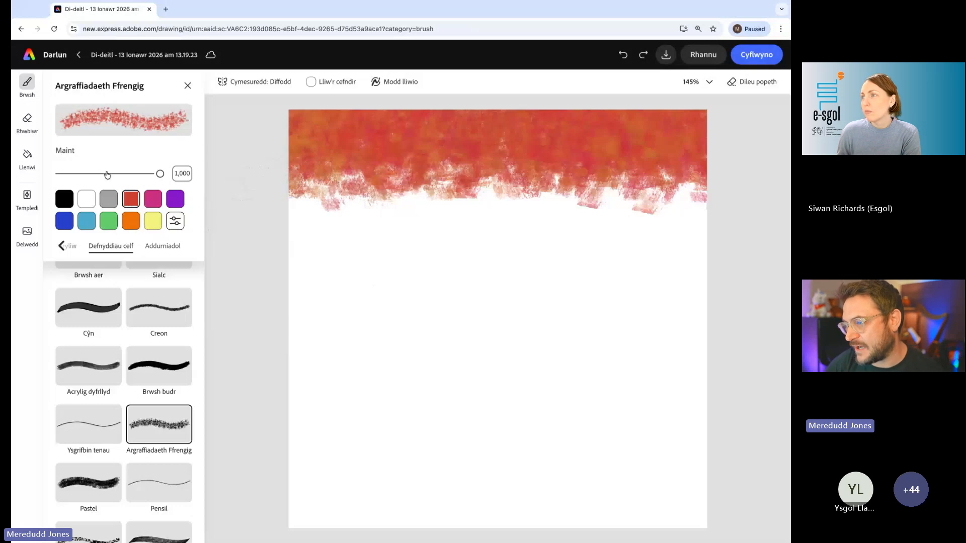
# - Set the brush colour to orange from the preset swatches
pyautogui.scroll(1, 108, 180)
pyautogui.scroll(3, 108, 180)
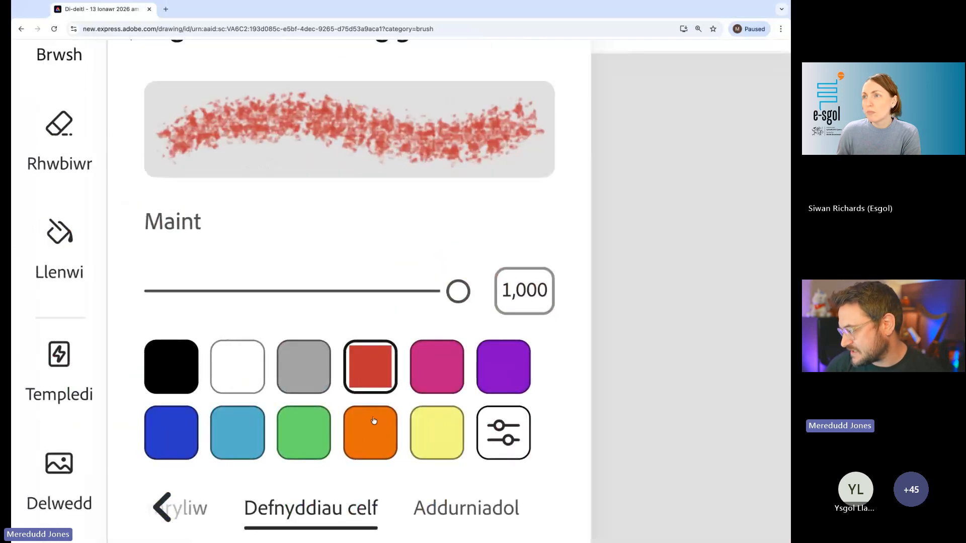
pyautogui.click(374, 436)
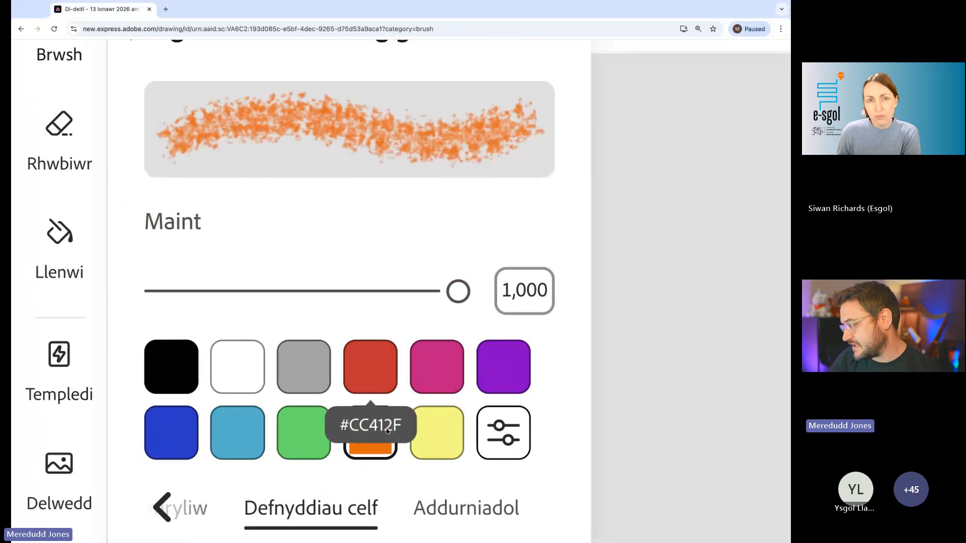
# - Paint an orange horizontal band across the full canvas width directly below the red band, overlapping its lower edge
pyautogui.scroll(-5, 372, 449)
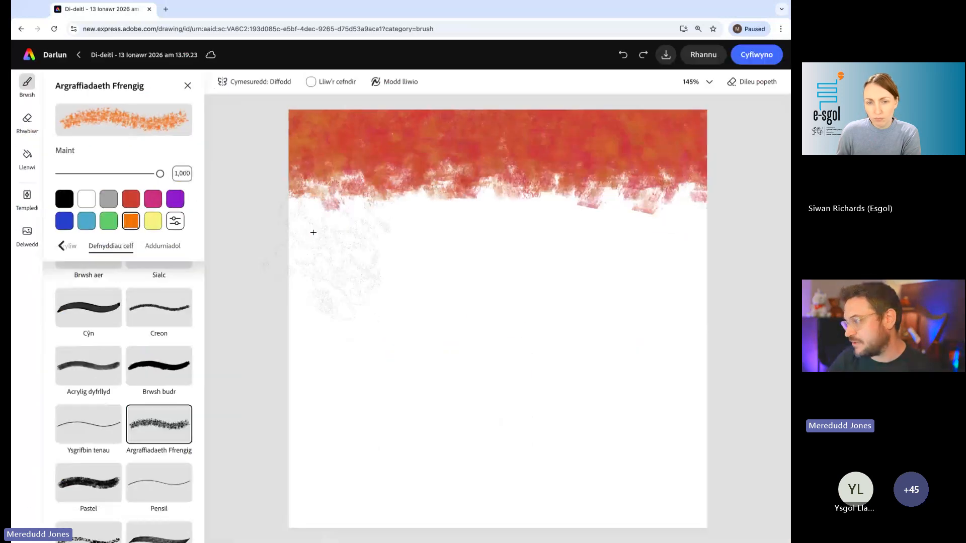
pyautogui.moveTo(308, 224)
pyautogui.mouseDown()
pyautogui.moveTo(521, 232)
pyautogui.moveTo(314, 249)
pyautogui.moveTo(729, 214)
pyautogui.moveTo(694, 236)
pyautogui.moveTo(412, 226)
pyautogui.moveTo(646, 225)
pyautogui.moveTo(559, 282)
pyautogui.moveTo(529, 168)
pyautogui.mouseUp()
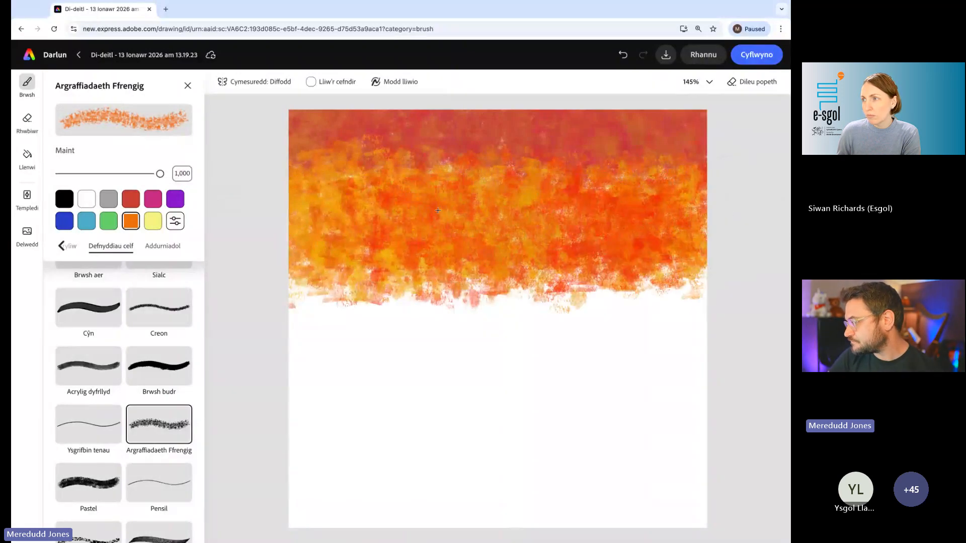
pyautogui.moveTo(438, 161); pyautogui.dragTo(453, 201)
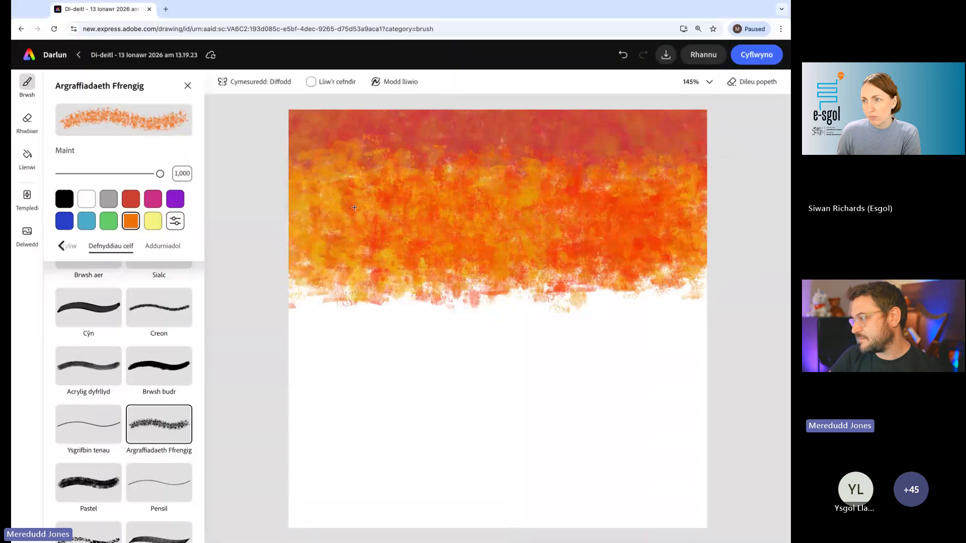
pyautogui.moveTo(354, 207); pyautogui.dragTo(432, 151)
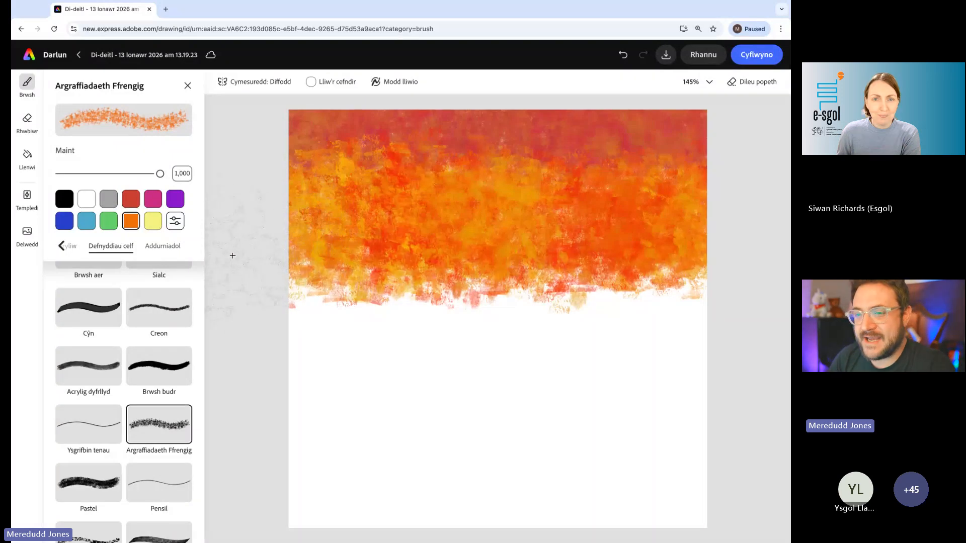
# - Set the brush colour to yellow (#F5F37F) and paint a band across the middle of the canvas, overlapping the orange
pyautogui.click(157, 226)
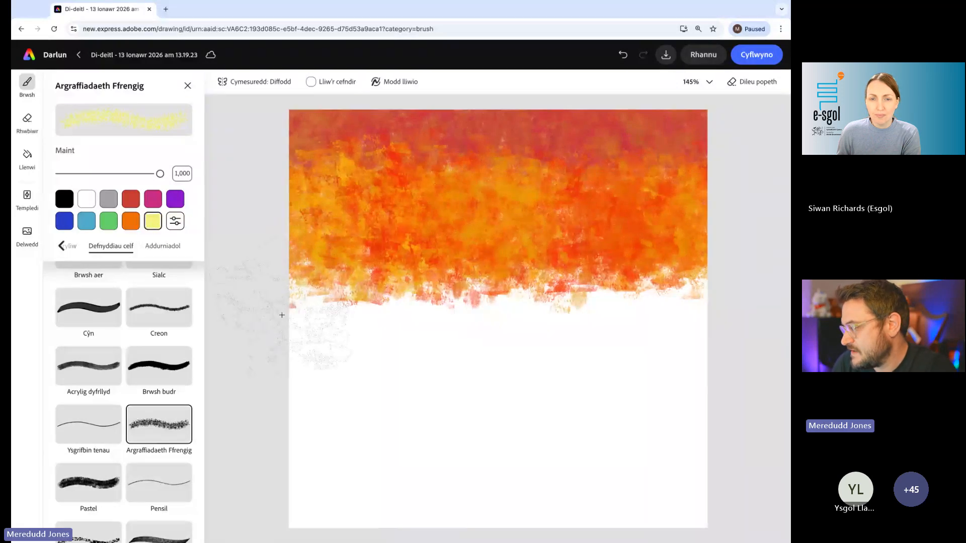
pyautogui.moveTo(282, 307)
pyautogui.mouseDown()
pyautogui.moveTo(365, 317)
pyautogui.moveTo(281, 314)
pyautogui.moveTo(269, 297)
pyautogui.moveTo(477, 334)
pyautogui.moveTo(597, 340)
pyautogui.moveTo(566, 318)
pyautogui.moveTo(435, 314)
pyautogui.moveTo(629, 318)
pyautogui.moveTo(307, 303)
pyautogui.mouseUp()
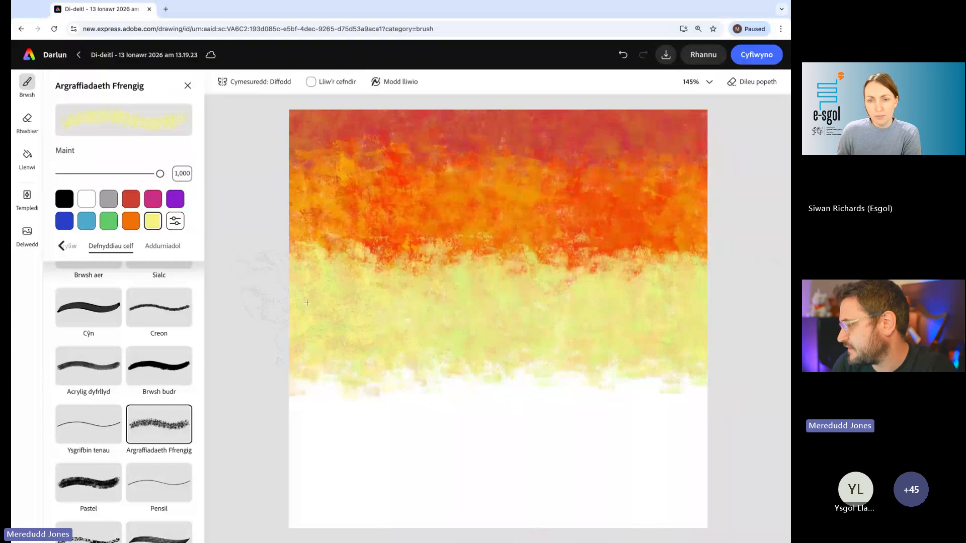
pyautogui.moveTo(517, 307)
pyautogui.mouseDown()
pyautogui.moveTo(696, 302)
pyautogui.moveTo(479, 311)
pyautogui.moveTo(763, 322)
pyautogui.moveTo(724, 334)
pyautogui.mouseUp()
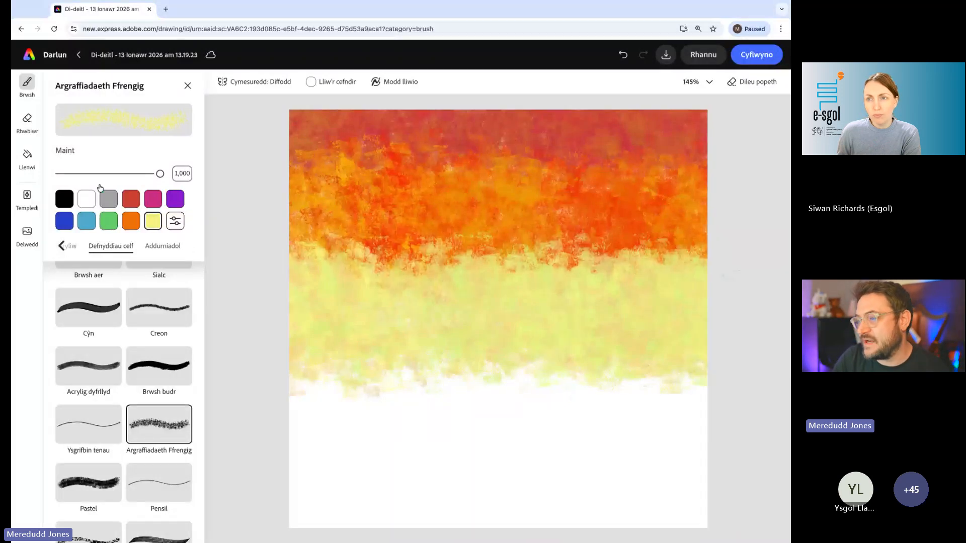
# - Set the brush colour to dark blue and paint a wide band across the bottom of the canvas
pyautogui.scroll(5, 62, 220)
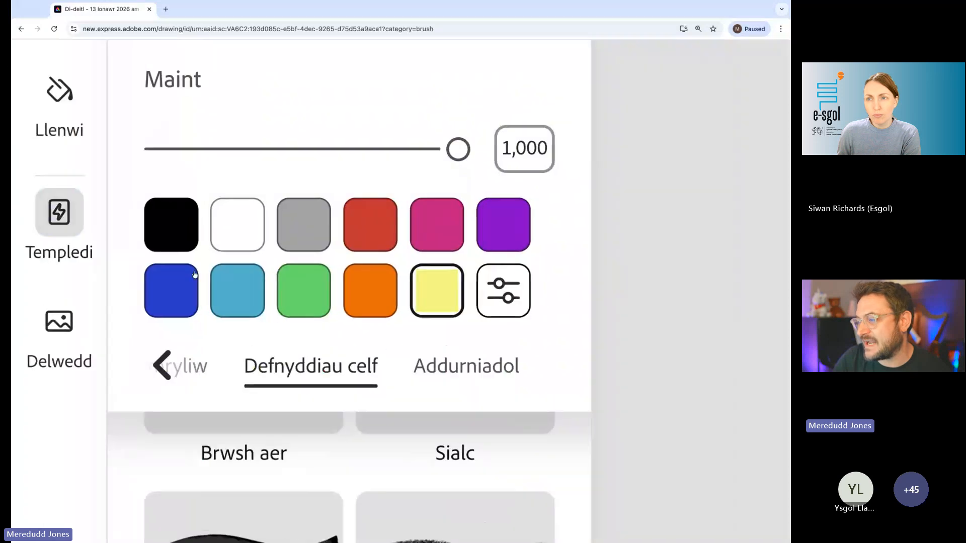
pyautogui.click(161, 288)
pyautogui.scroll(-5, 161, 289)
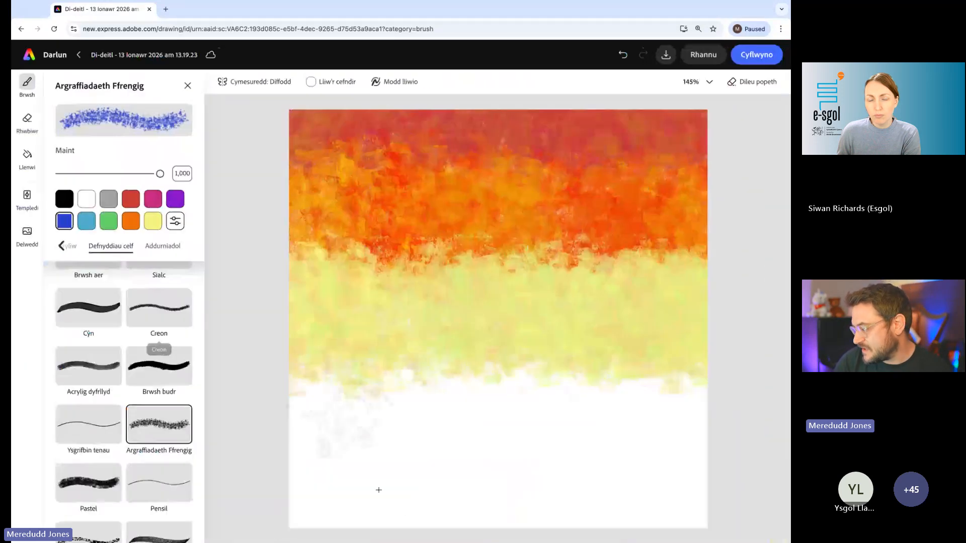
pyautogui.moveTo(353, 498)
pyautogui.mouseDown()
pyautogui.moveTo(302, 493)
pyautogui.moveTo(296, 517)
pyautogui.moveTo(471, 491)
pyautogui.moveTo(240, 509)
pyautogui.moveTo(689, 483)
pyautogui.moveTo(302, 478)
pyautogui.moveTo(644, 453)
pyautogui.moveTo(700, 438)
pyautogui.moveTo(297, 428)
pyautogui.moveTo(700, 417)
pyautogui.moveTo(690, 413)
pyautogui.mouseUp()
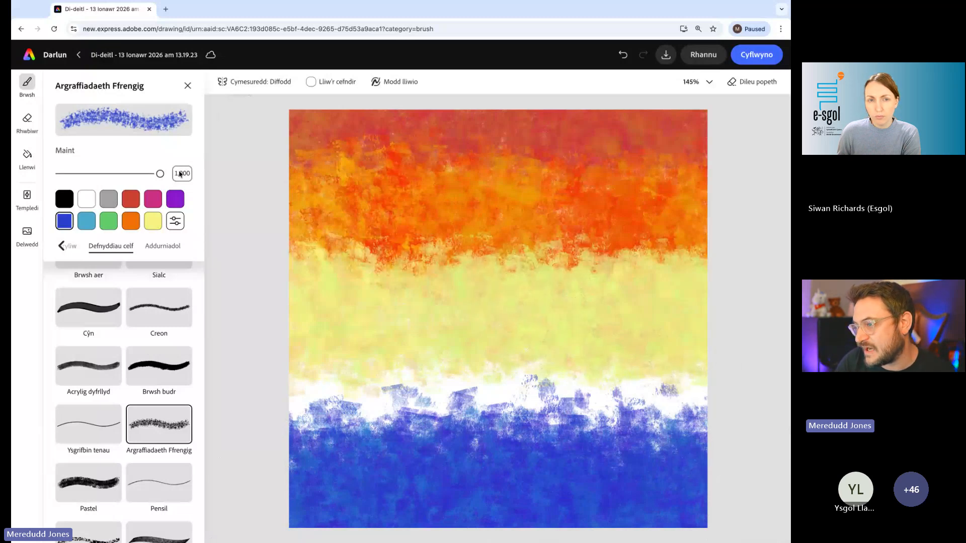
# - Fill the white gap between the yellow and blue bands with blue strokes, using brush size 490 and then 1,000
pyautogui.moveTo(160, 174); pyautogui.dragTo(104, 173)
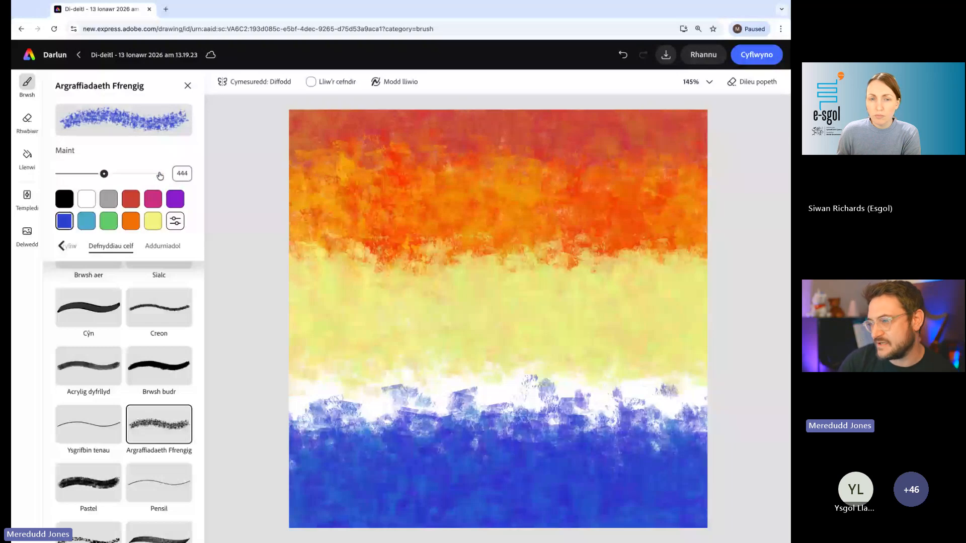
pyautogui.click(108, 174)
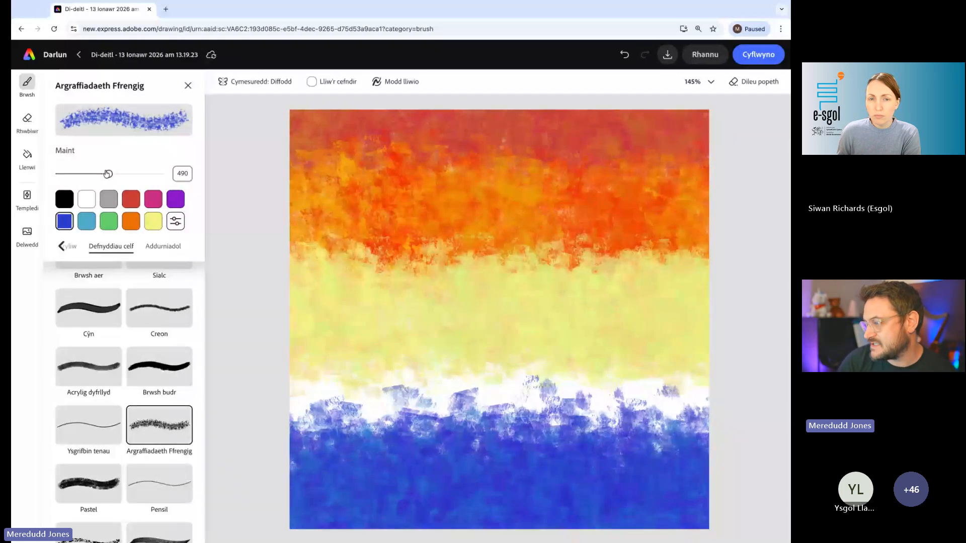
pyautogui.scroll(5, 107, 174)
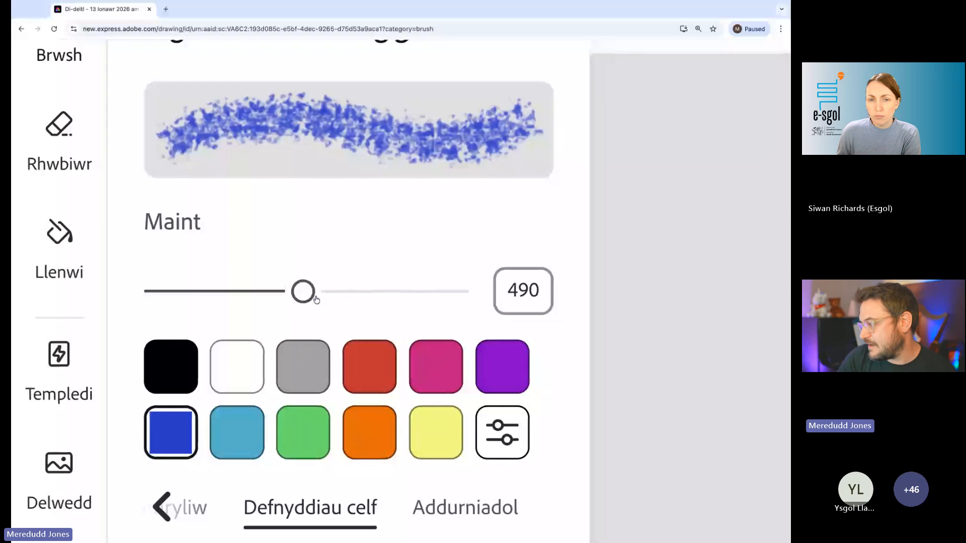
pyautogui.scroll(-5, 316, 300)
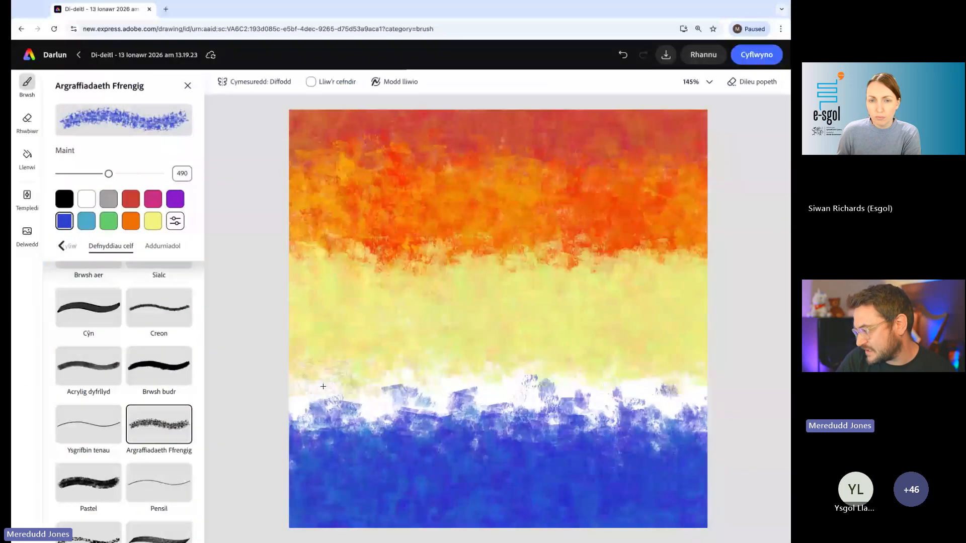
pyautogui.moveTo(323, 386)
pyautogui.mouseDown()
pyautogui.moveTo(437, 374)
pyautogui.moveTo(510, 387)
pyautogui.moveTo(699, 388)
pyautogui.moveTo(619, 403)
pyautogui.moveTo(709, 387)
pyautogui.mouseUp()
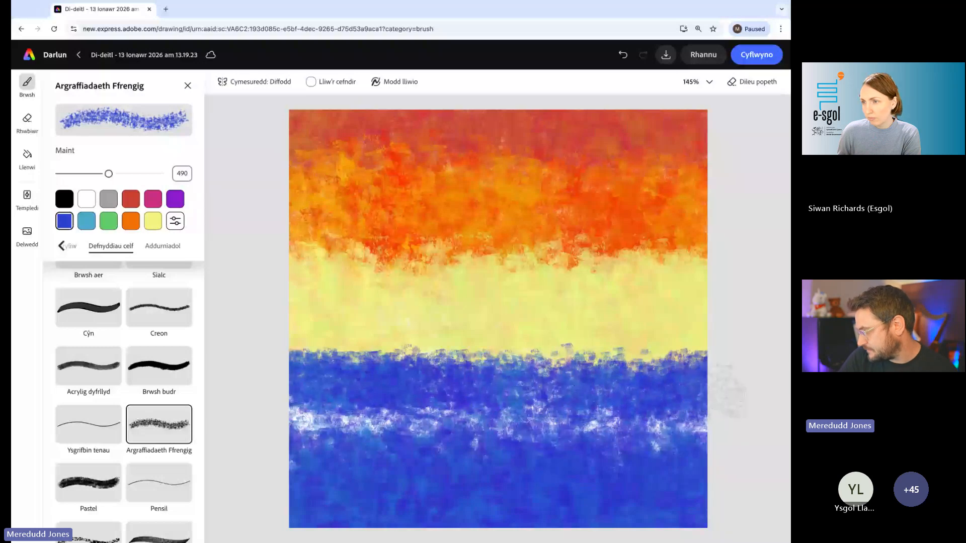
pyautogui.moveTo(108, 174); pyautogui.dragTo(160, 173)
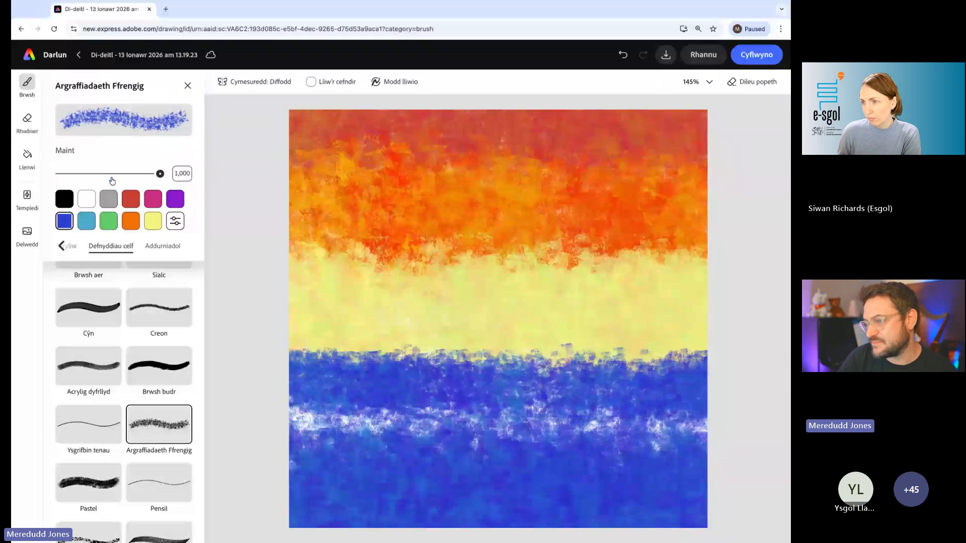
pyautogui.moveTo(333, 445)
pyautogui.mouseDown()
pyautogui.moveTo(383, 428)
pyautogui.moveTo(302, 425)
pyautogui.moveTo(533, 428)
pyautogui.moveTo(433, 435)
pyautogui.moveTo(443, 442)
pyautogui.moveTo(529, 432)
pyautogui.moveTo(473, 428)
pyautogui.moveTo(608, 428)
pyautogui.moveTo(700, 443)
pyautogui.moveTo(654, 483)
pyautogui.moveTo(715, 453)
pyautogui.mouseUp()
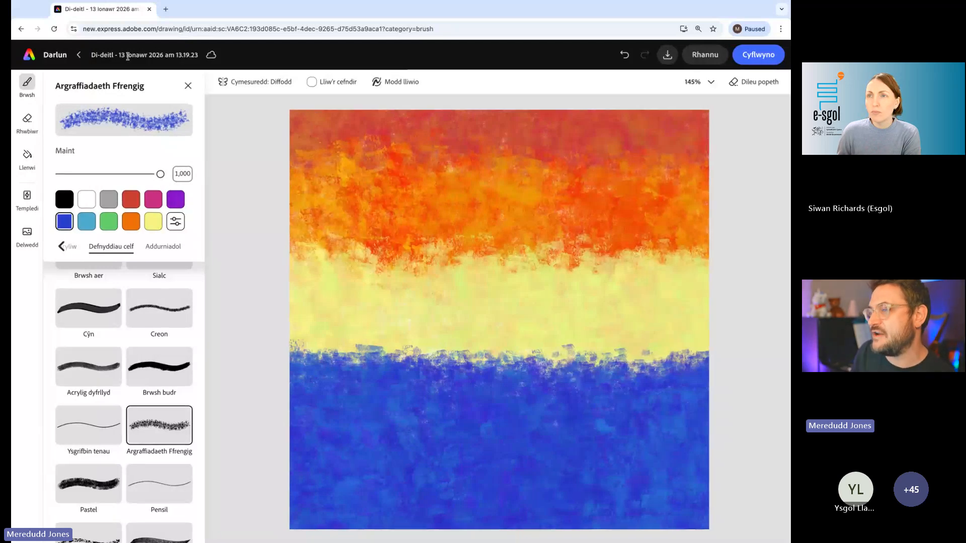
# - Rename the drawing as "esgol cefndir"
pyautogui.scroll(5, 129, 56)
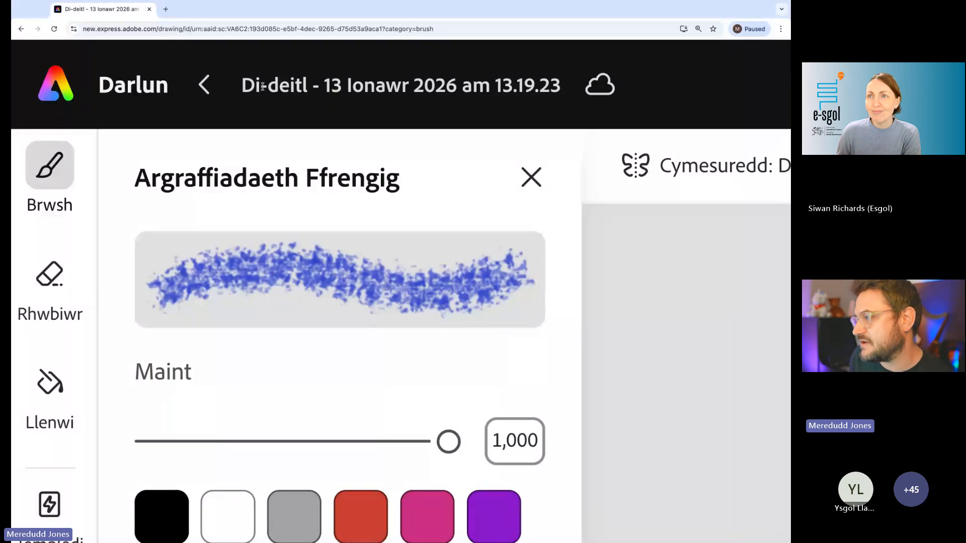
pyautogui.click(351, 81)
pyautogui.press('super+a')
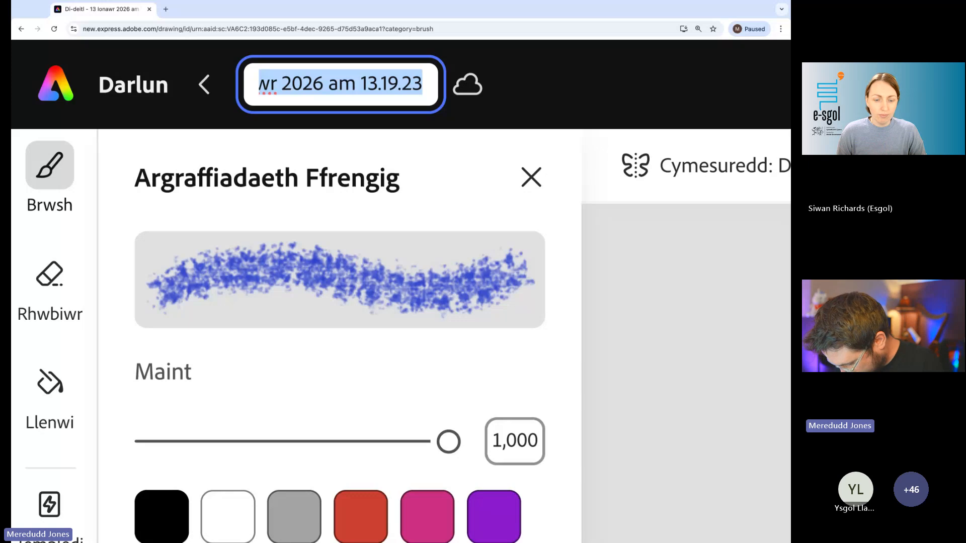
pyautogui.write('esgol ')
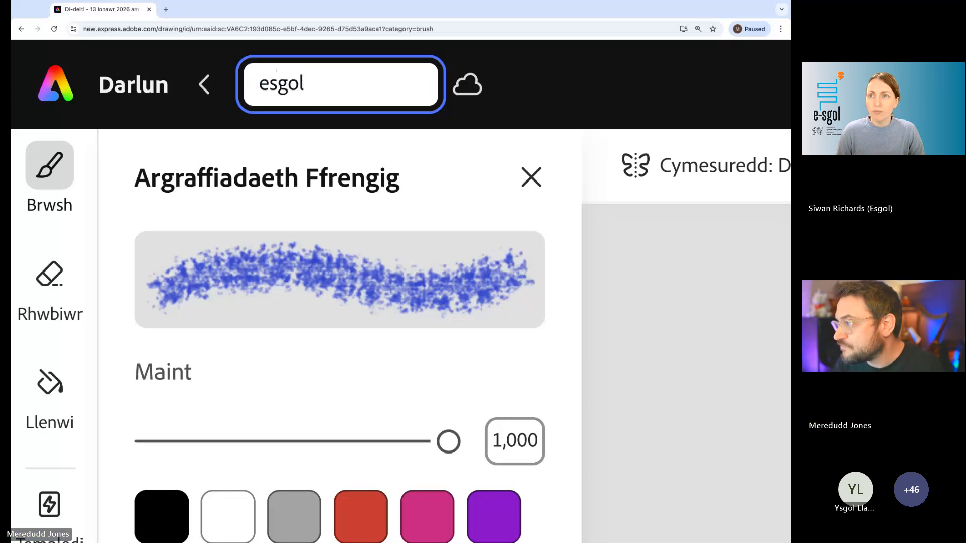
pyautogui.write('cefndir')
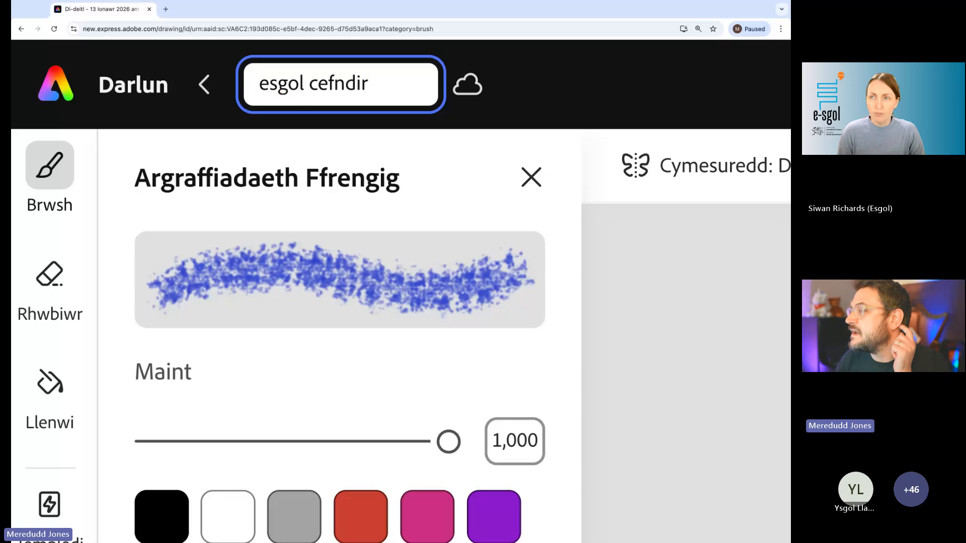
pyautogui.press('Return')
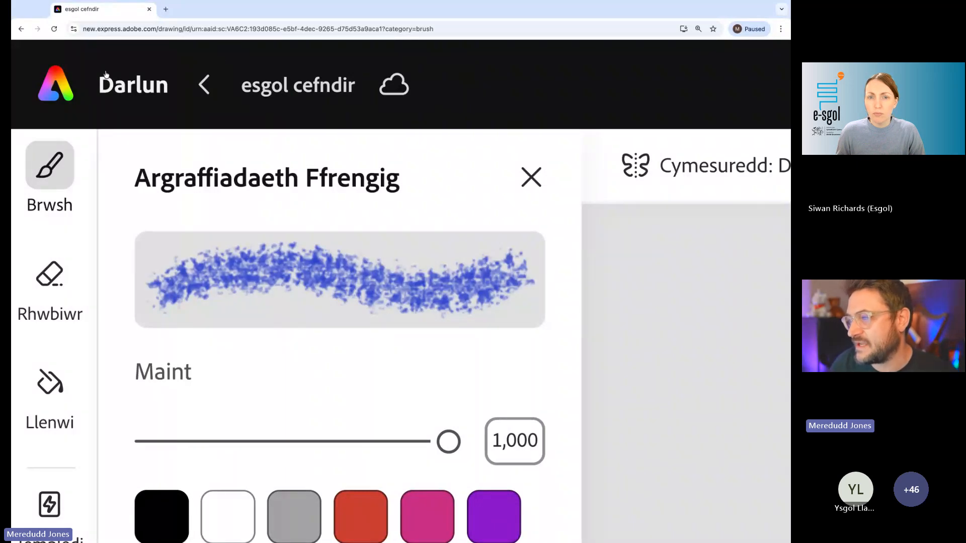
# - Return to the home page and start a blank Sgwâr (1:1) design, dismissing the template suggestions
pyautogui.click(57, 88)
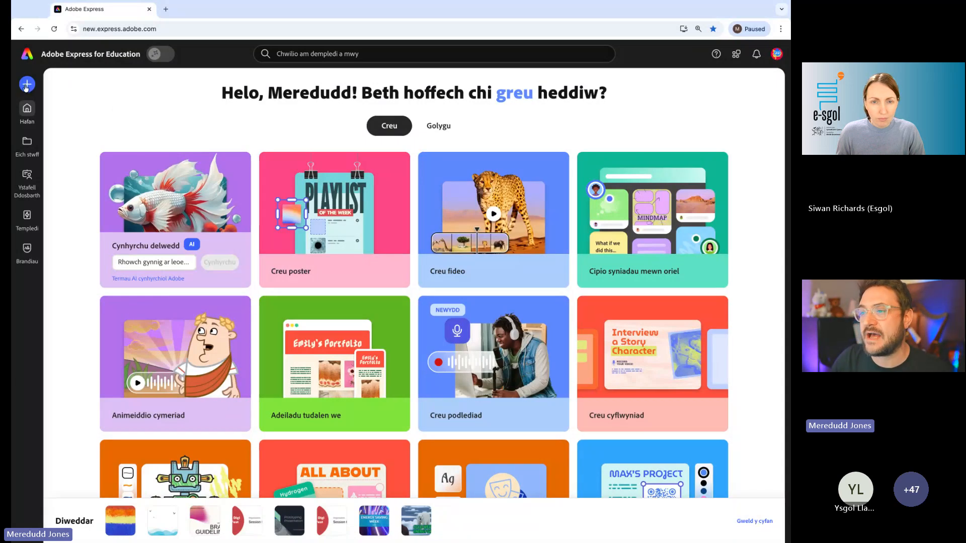
pyautogui.scroll(5, 25, 88)
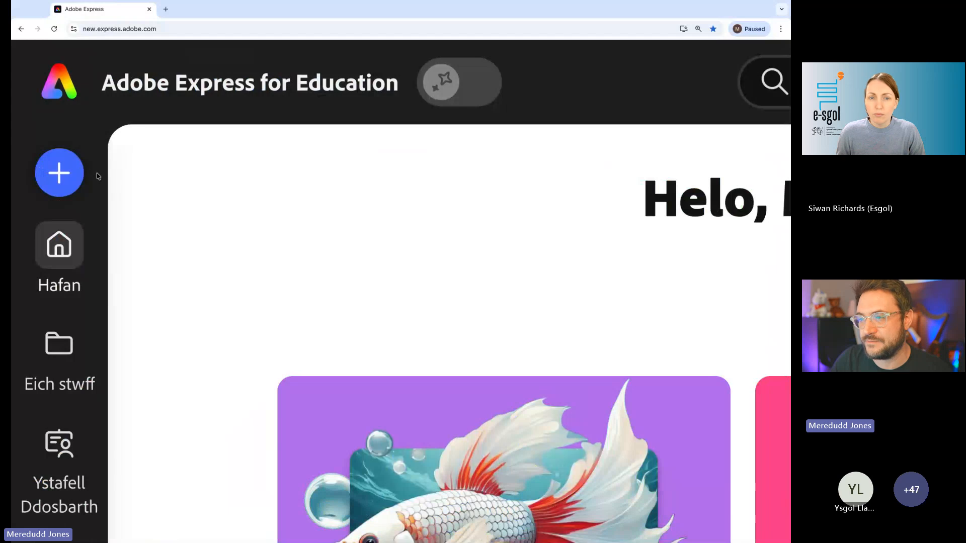
pyautogui.click(59, 182)
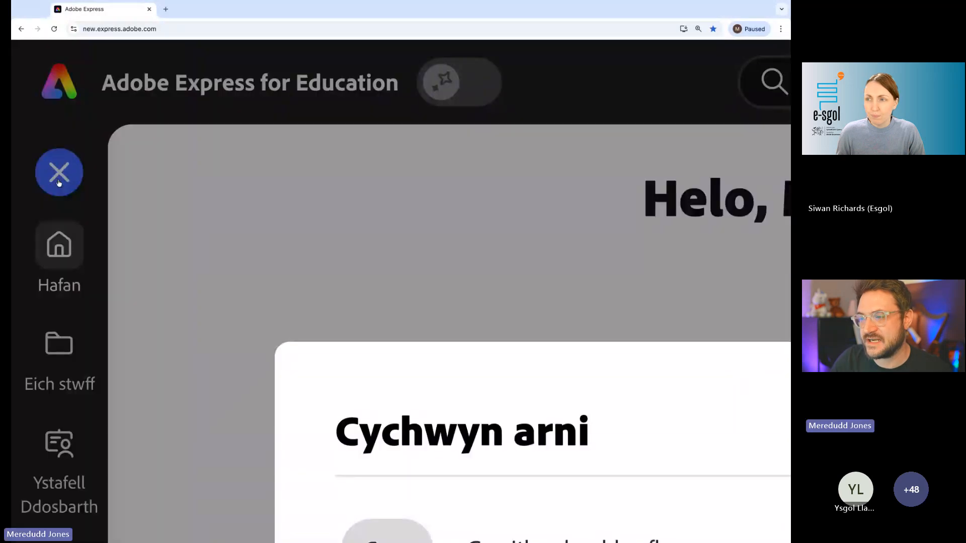
pyautogui.scroll(-5, 59, 183)
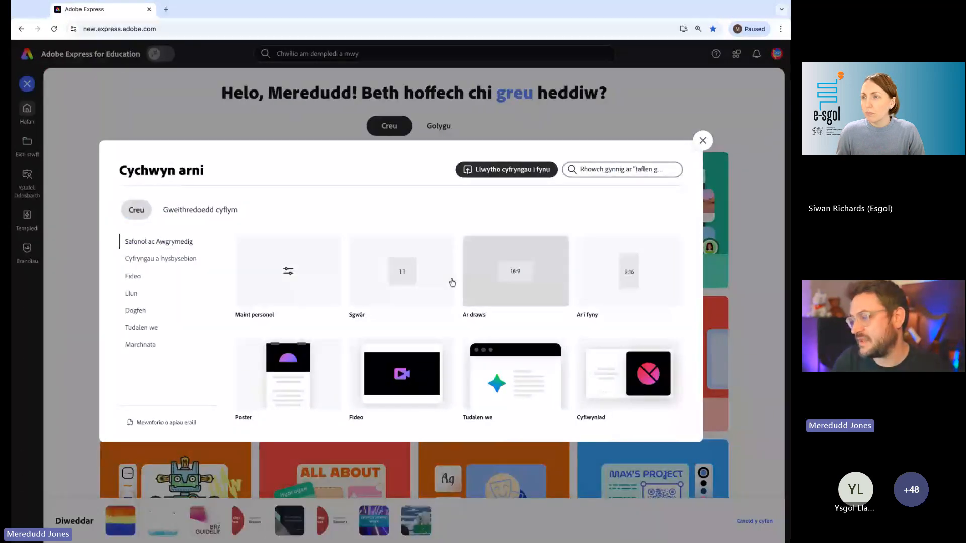
pyautogui.scroll(5, 412, 289)
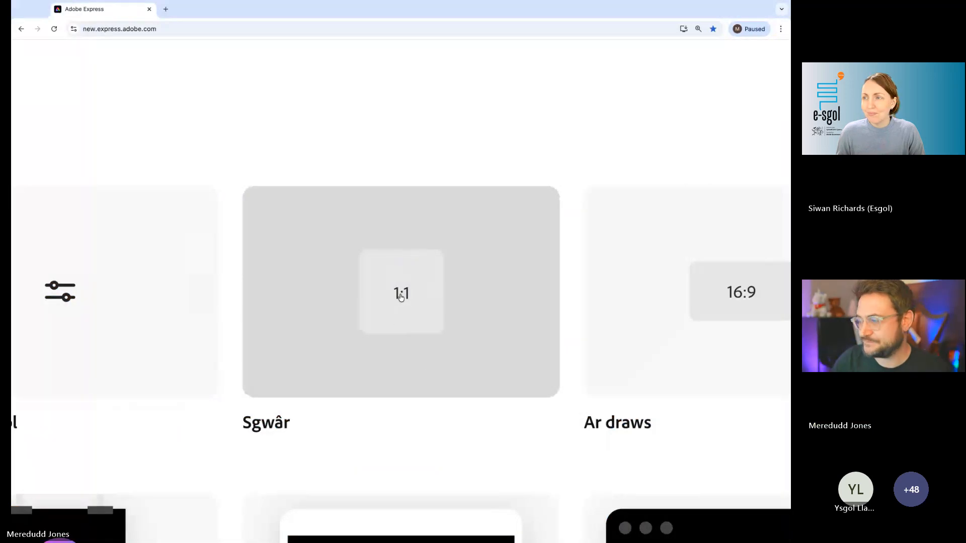
pyautogui.scroll(-5, 401, 296)
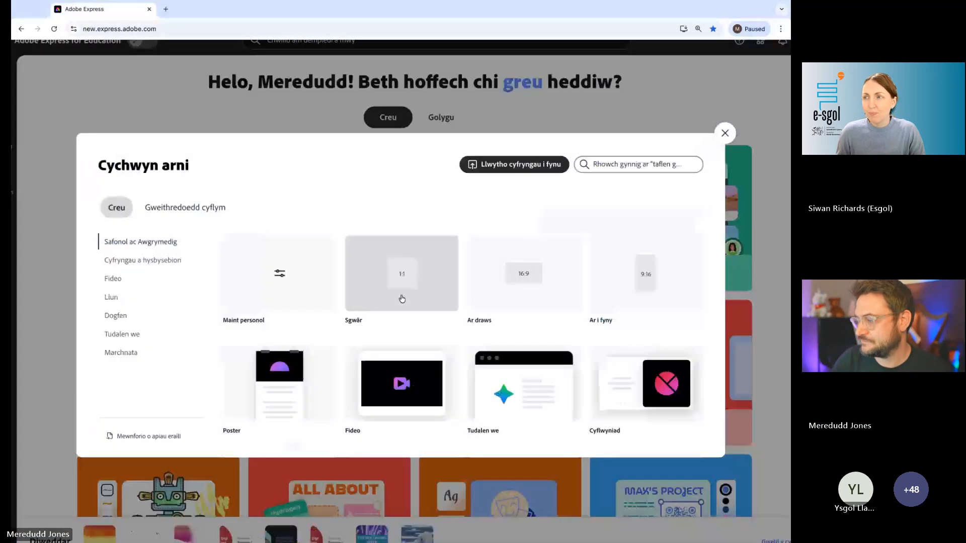
pyautogui.click(402, 299)
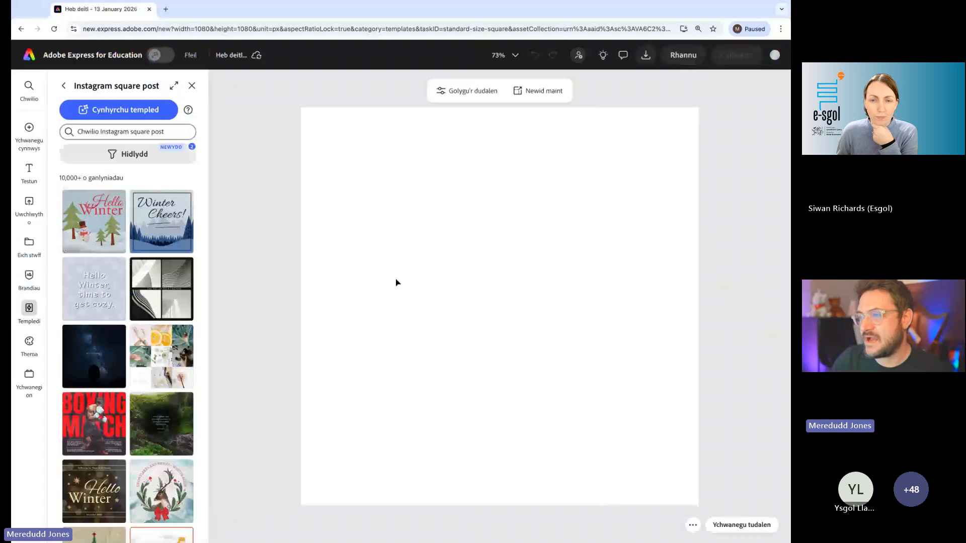
pyautogui.click(191, 86)
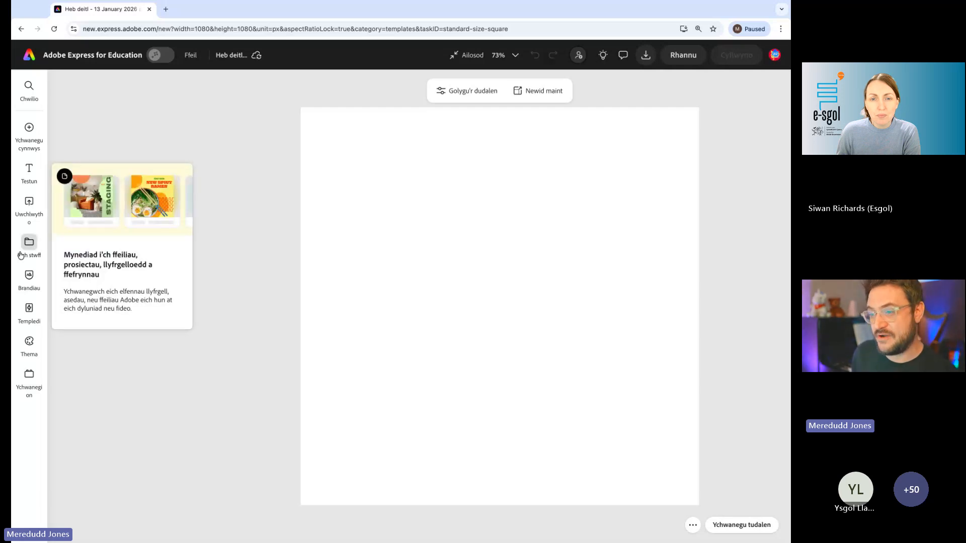
# - Insert the "esgol cefndir" drawing from the Eich stwff files onto the blank square page
pyautogui.scroll(10, 27, 251)
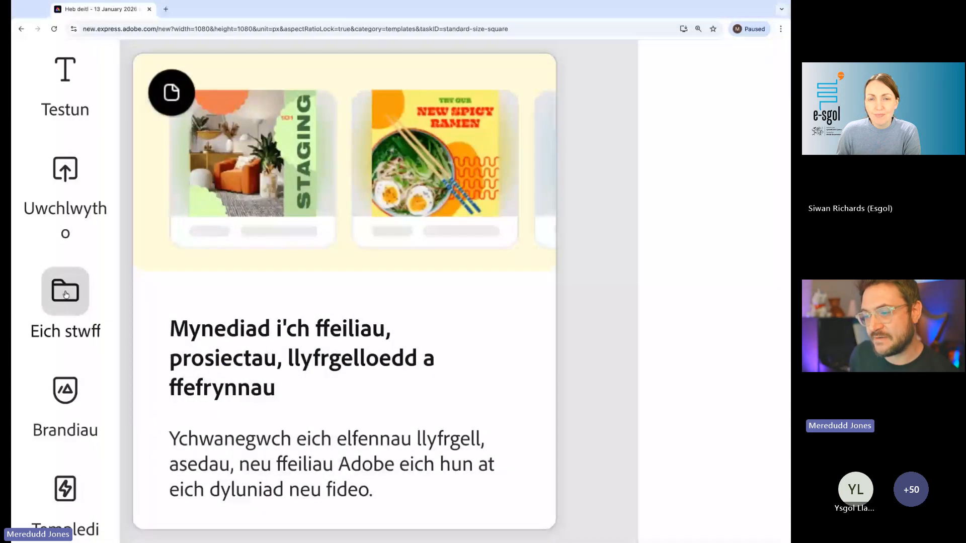
pyautogui.scroll(-3, 66, 295)
pyautogui.click(28, 245)
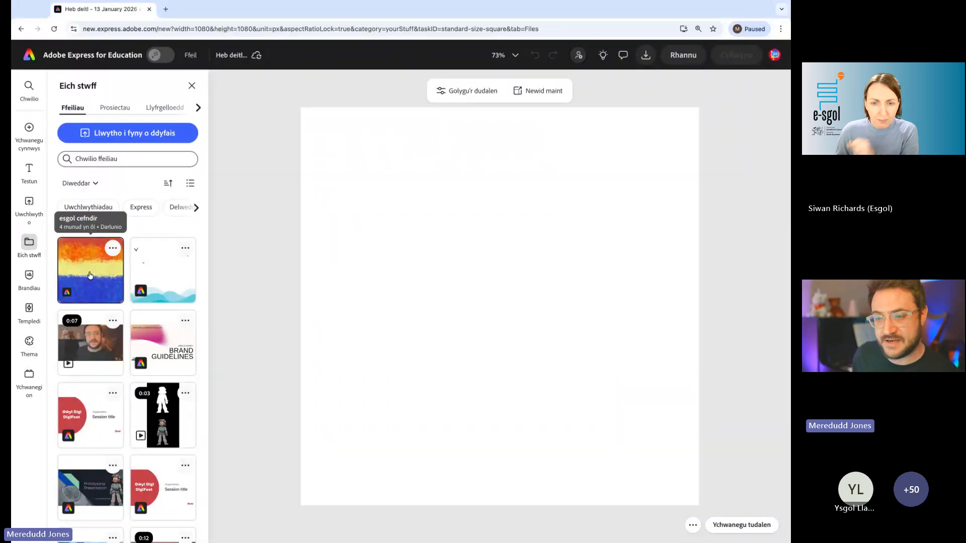
pyautogui.scroll(5, 89, 277)
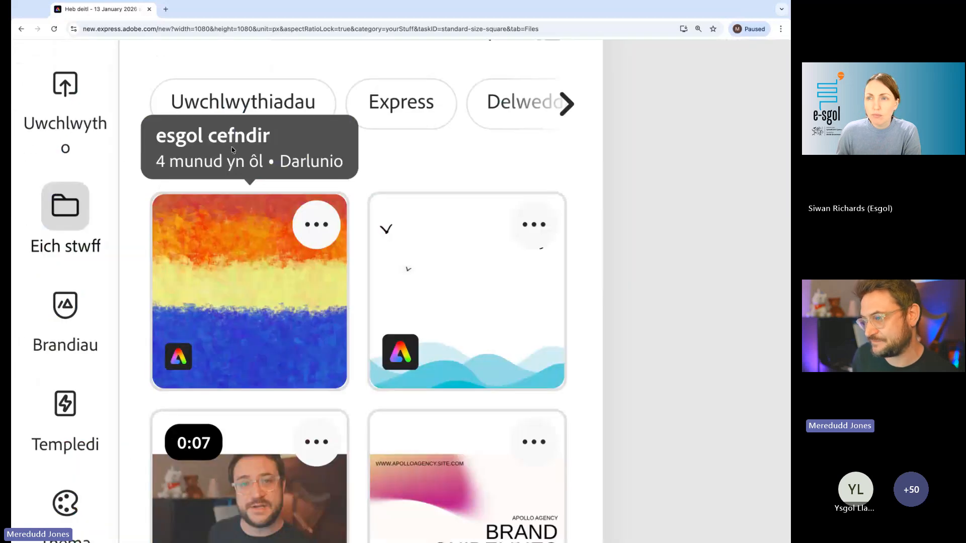
pyautogui.scroll(-5, 230, 277)
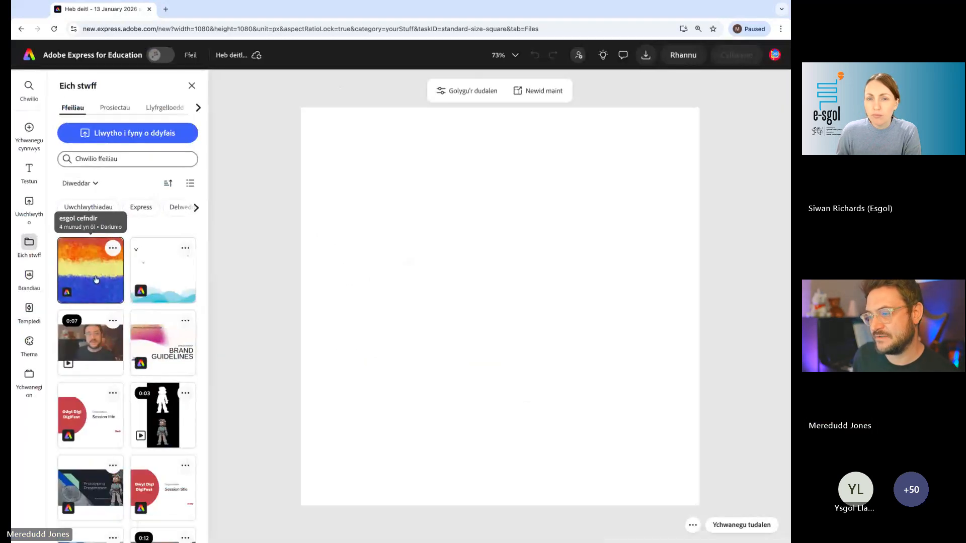
pyautogui.click(96, 279)
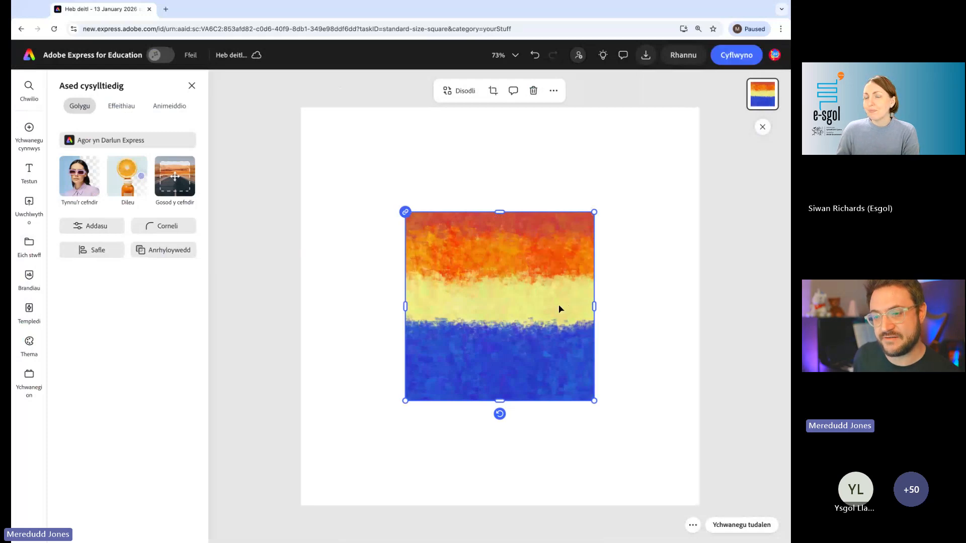
# - Move the banded image to the upper right of the page and rename the design as "esgol animeiddio"
pyautogui.moveTo(455, 388); pyautogui.dragTo(524, 304)
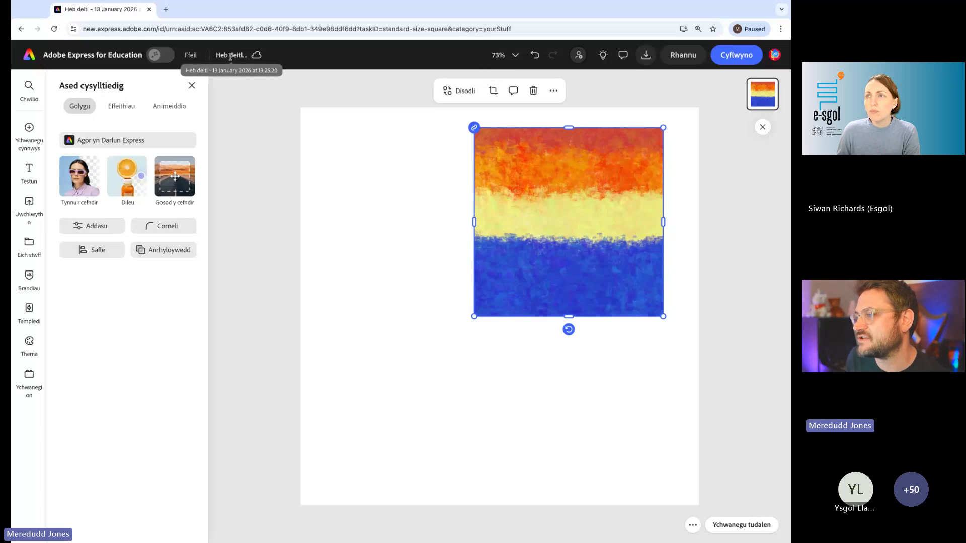
pyautogui.scroll(5, 230, 58)
pyautogui.click(364, 89)
pyautogui.hscroll(-3, 383, 86)
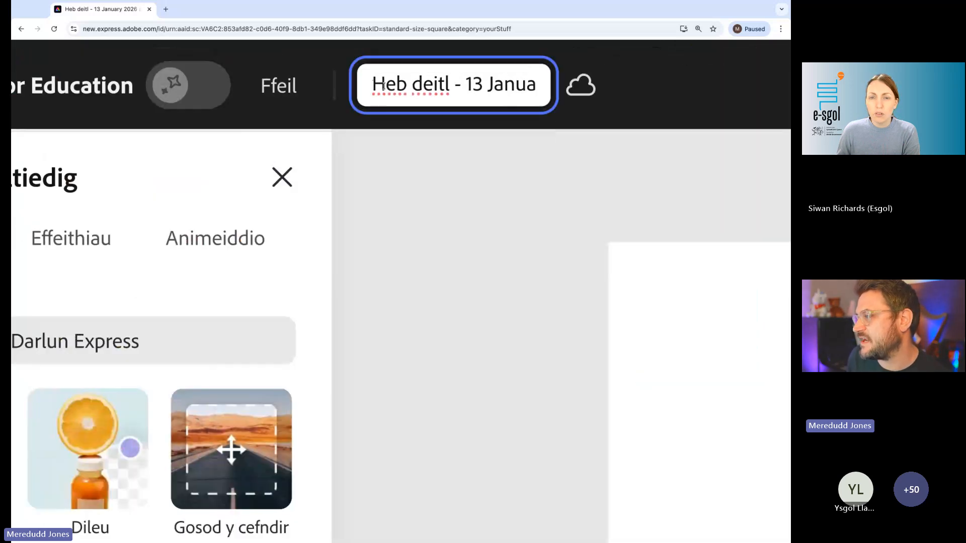
pyautogui.tripleClick(419, 86)
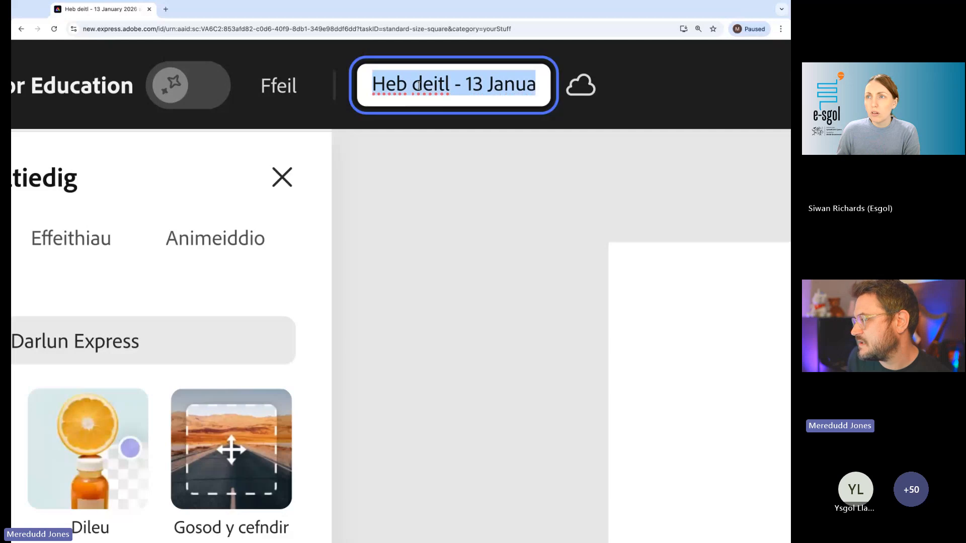
pyautogui.write('esg')
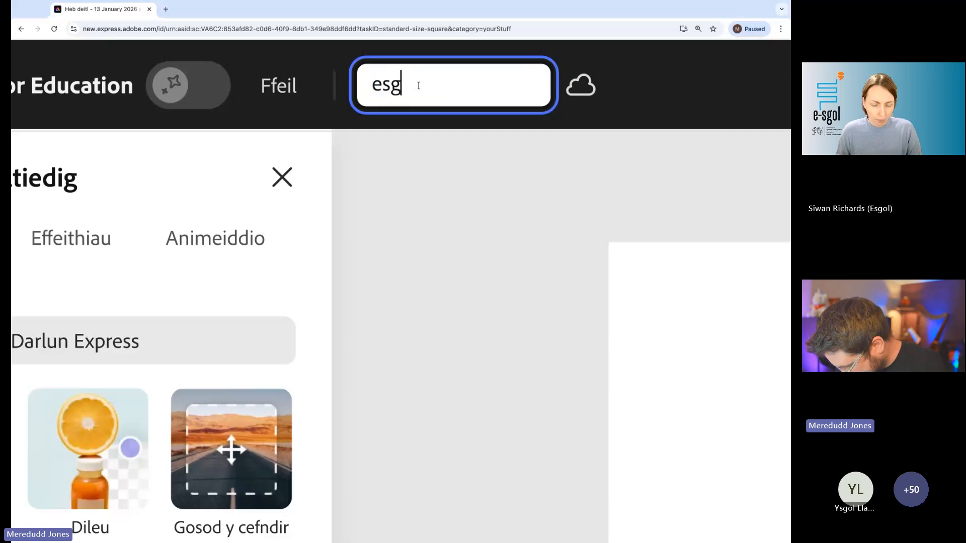
pyautogui.write('ol animeiddio')
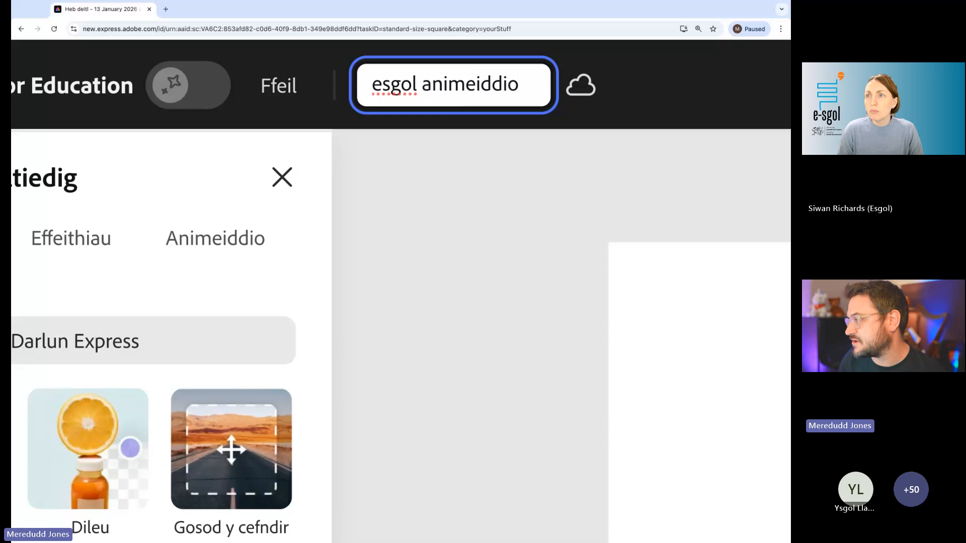
pyautogui.press('Return')
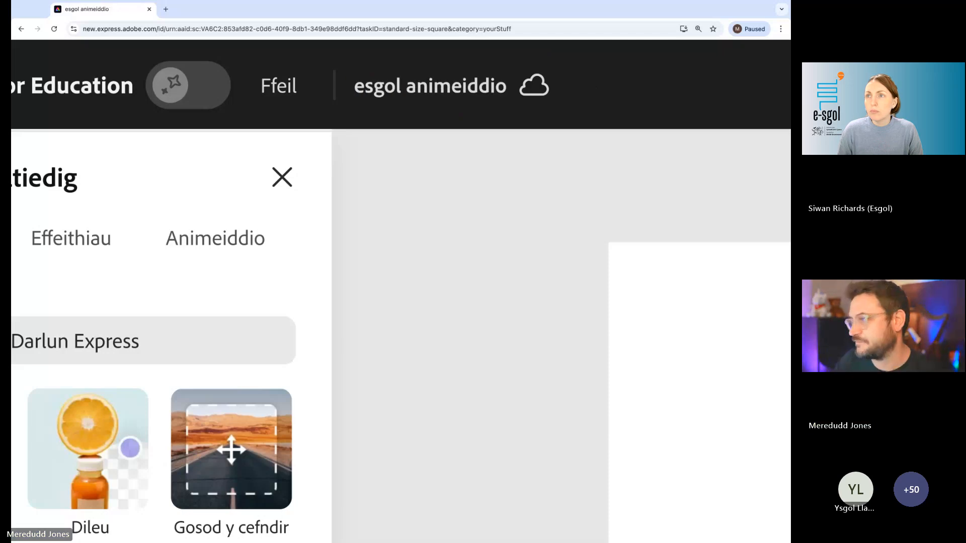
pyautogui.scroll(-5, 429, 79)
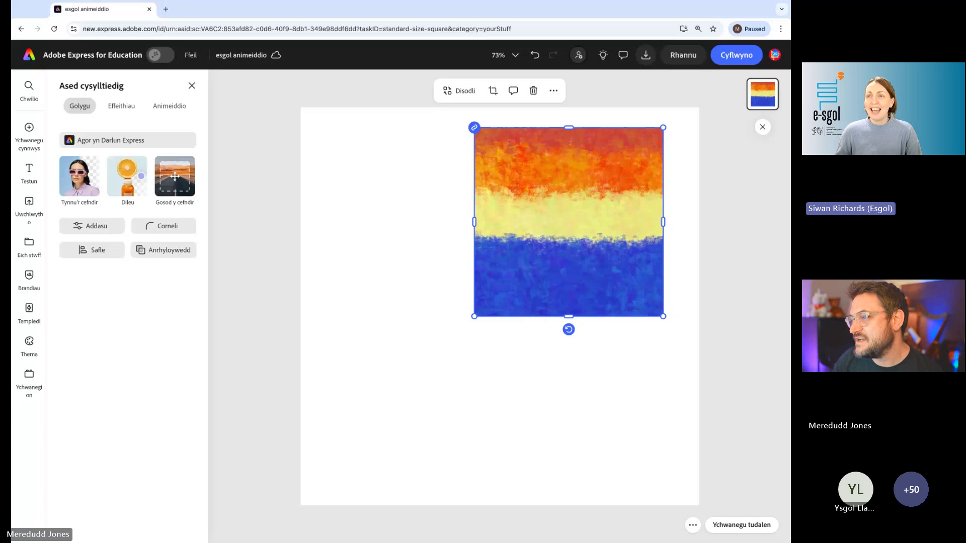
pyautogui.click(406, 181)
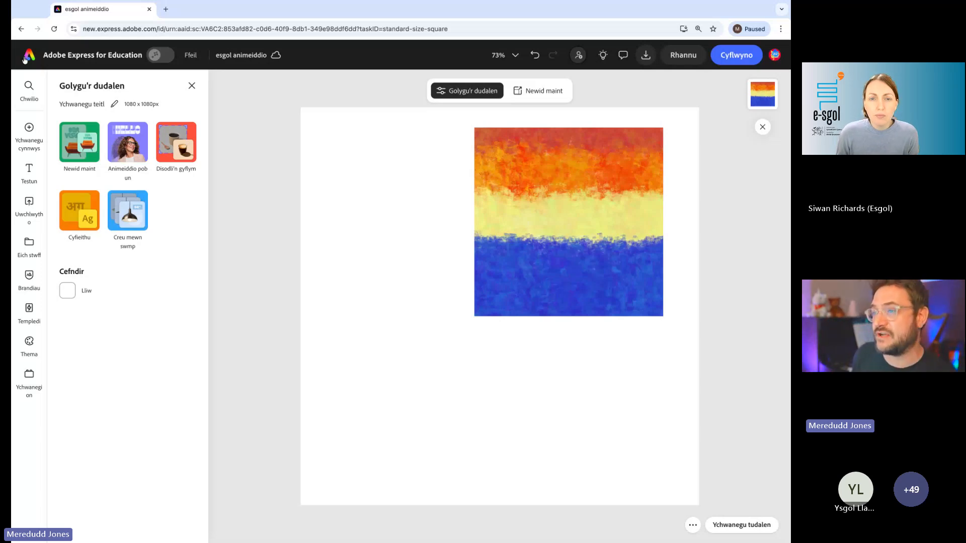
# - Return to the home page and start a new blank drawing with Creu llun
pyautogui.scroll(8, 34, 52)
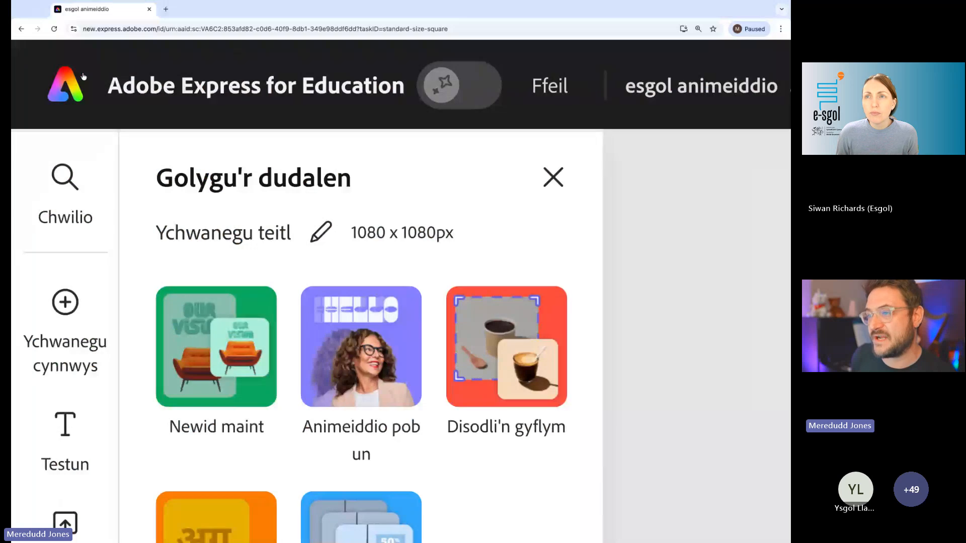
pyautogui.click(71, 100)
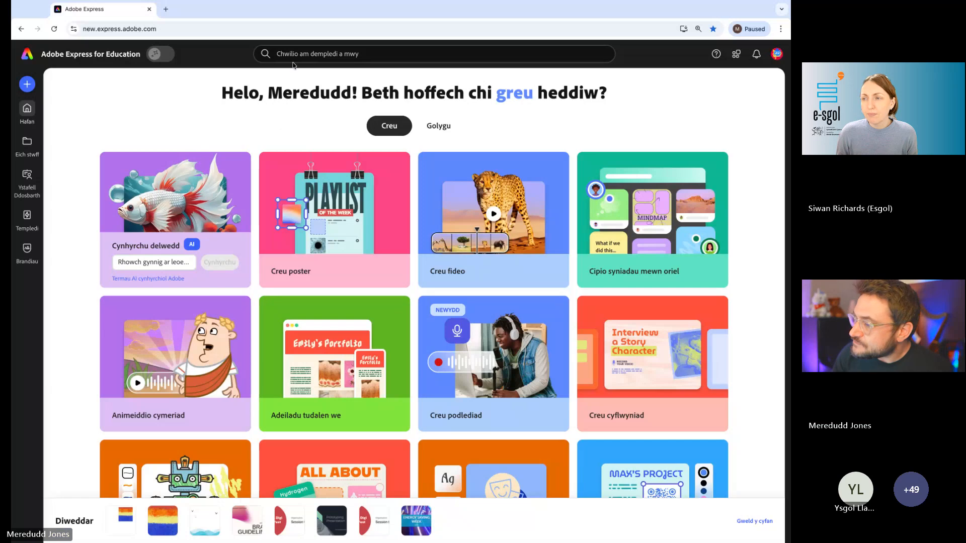
pyautogui.scroll(-5, 197, 211)
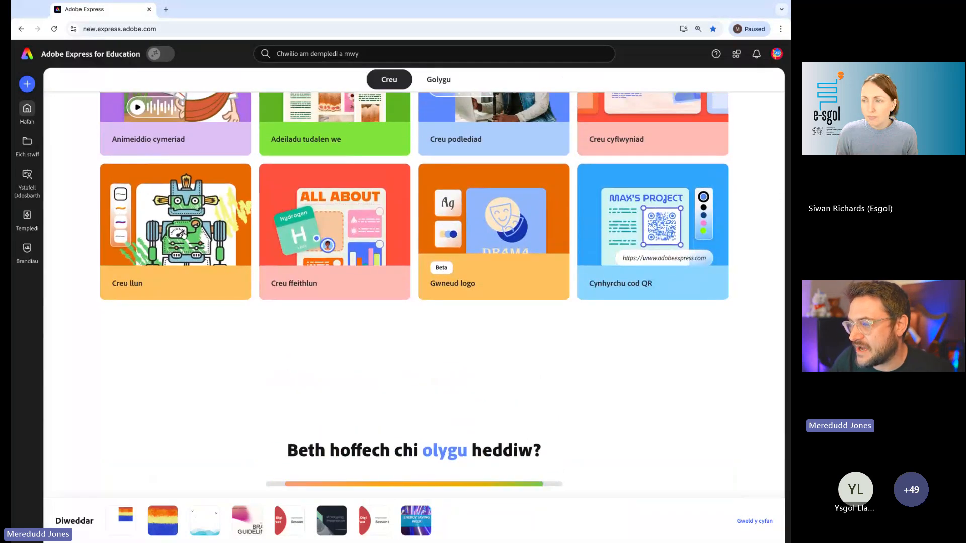
pyautogui.click(201, 236)
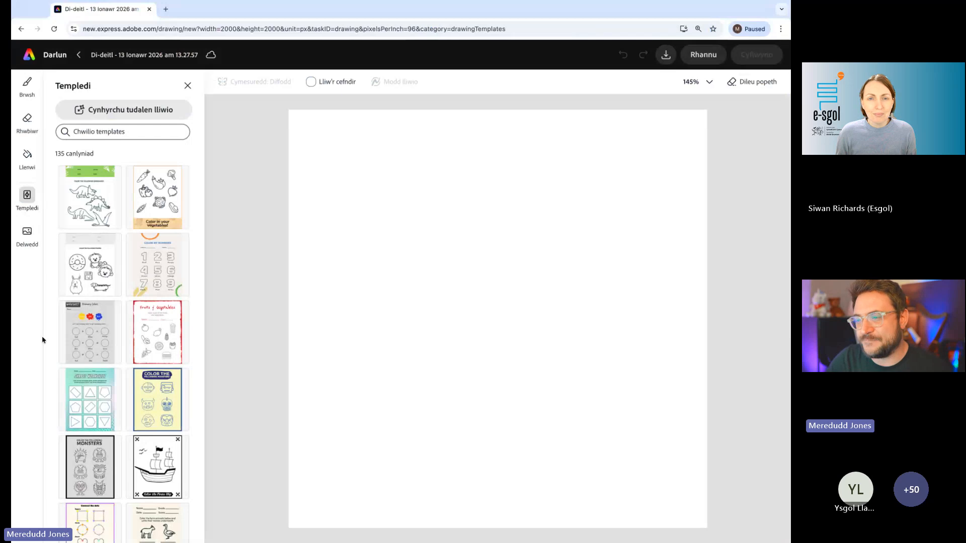
# - Choose the Brwsh budr brush from the Defnyddiau celf brushes
pyautogui.click(27, 85)
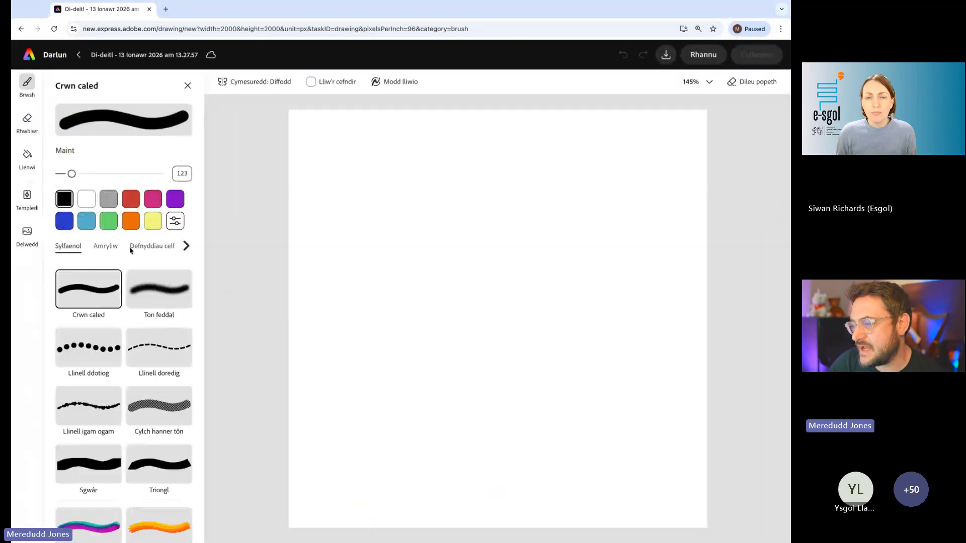
pyautogui.click(150, 248)
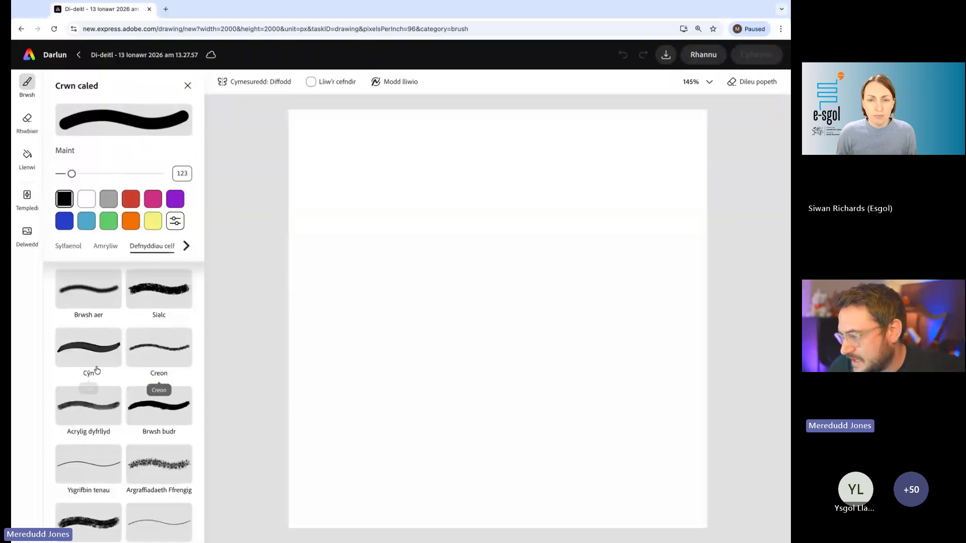
pyautogui.scroll(-1, 158, 382)
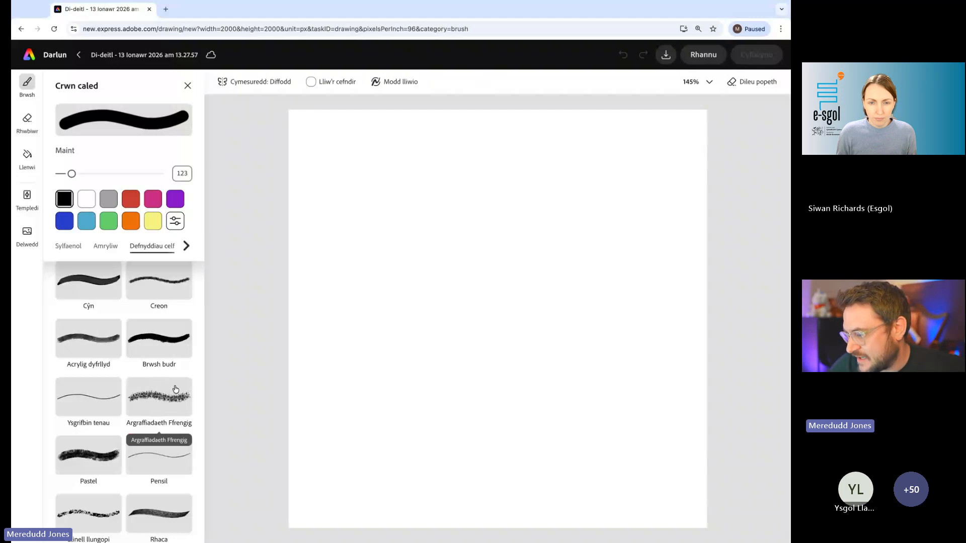
pyautogui.scroll(5, 155, 357)
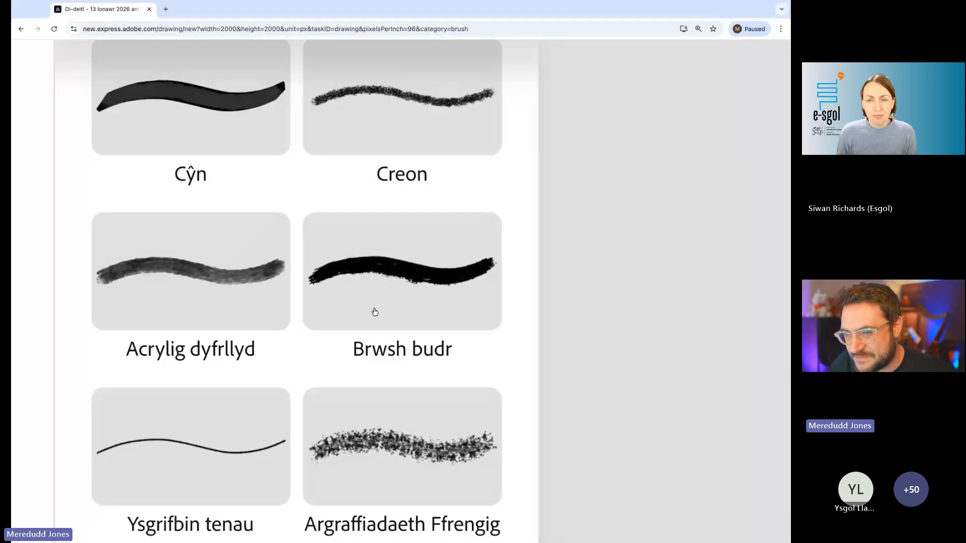
pyautogui.click(413, 280)
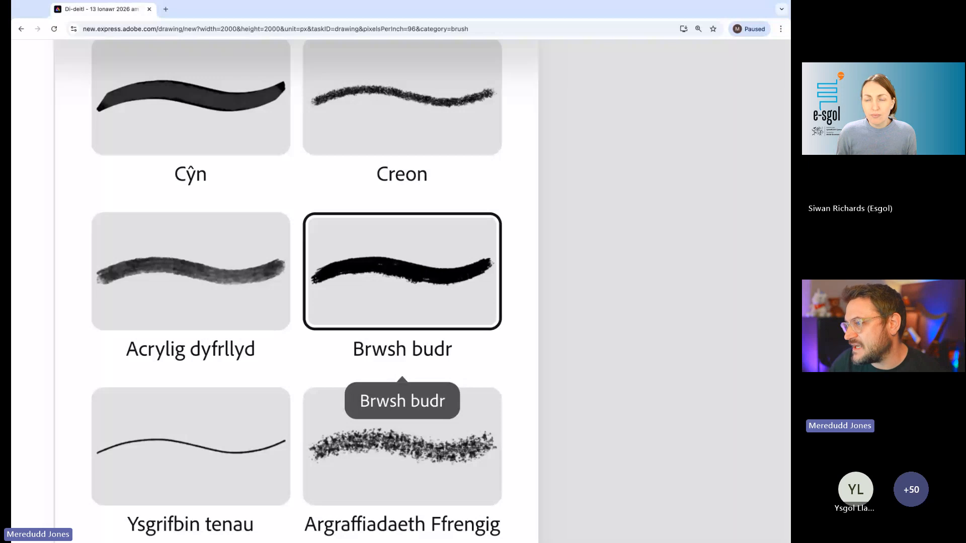
pyautogui.scroll(-5, 413, 276)
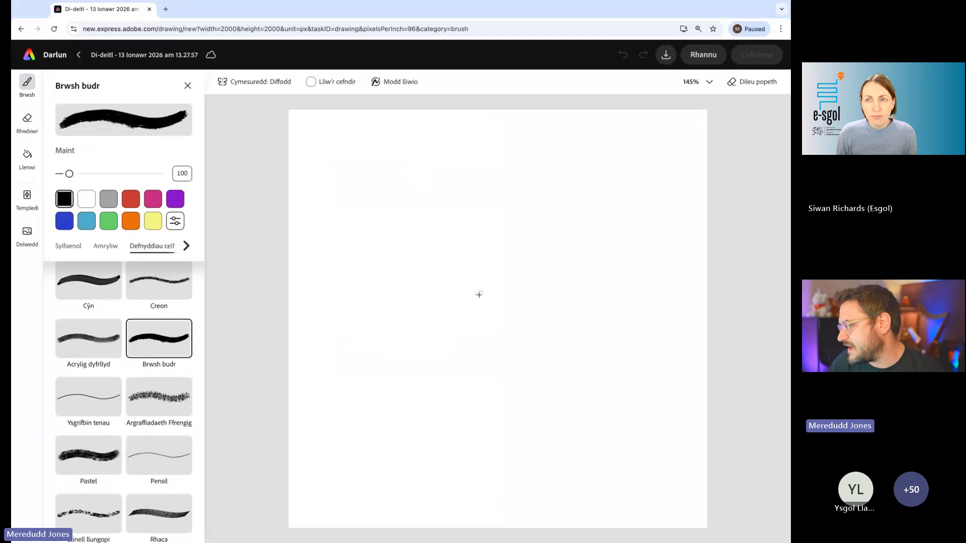
# - Undo a small test stroke, set the brush size to 480 and paint a solid black round body at the canvas centre
pyautogui.moveTo(462, 300)
pyautogui.mouseDown()
pyautogui.moveTo(507, 320)
pyautogui.moveTo(480, 287)
pyautogui.moveTo(517, 327)
pyautogui.moveTo(496, 324)
pyautogui.moveTo(518, 282)
pyautogui.moveTo(511, 267)
pyautogui.moveTo(465, 276)
pyautogui.mouseUp()
pyautogui.click(617, 58)
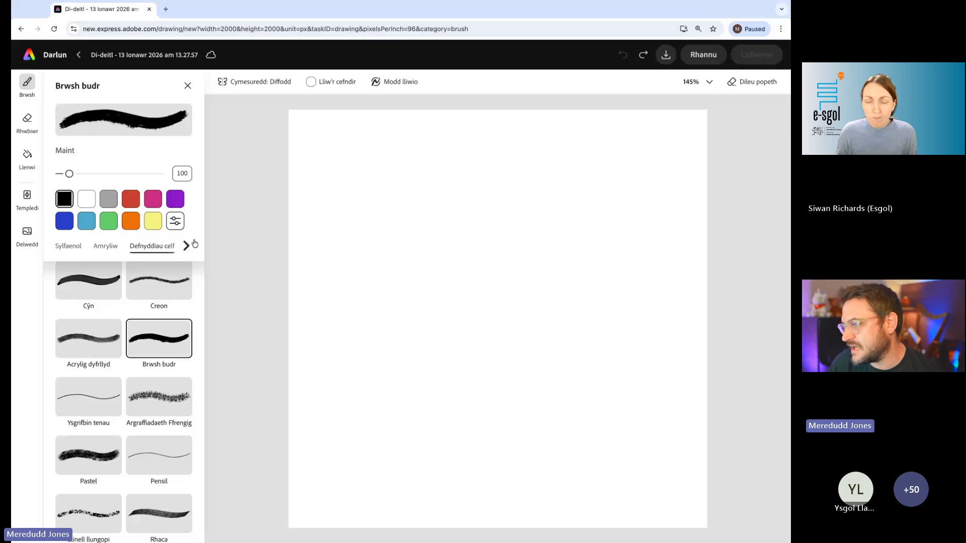
pyautogui.moveTo(69, 174); pyautogui.dragTo(107, 174)
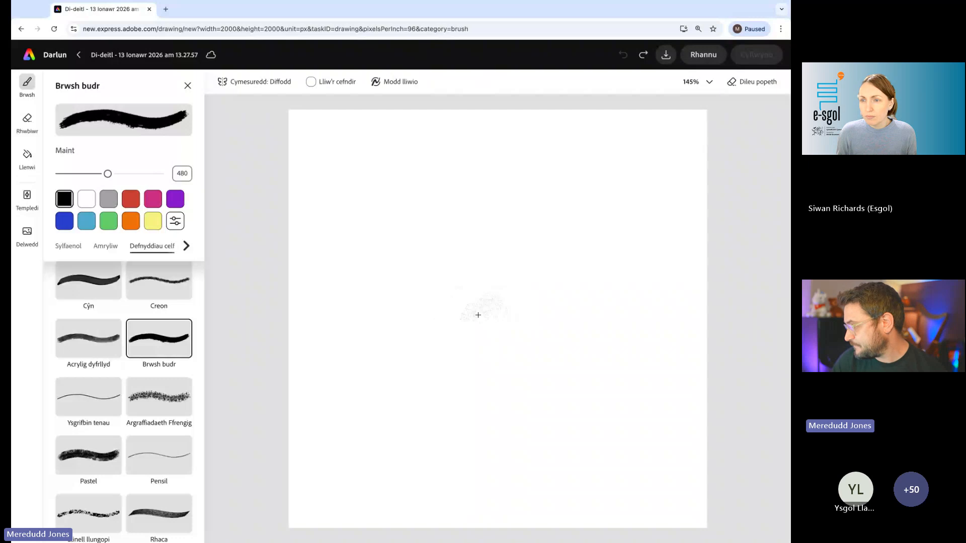
pyautogui.moveTo(478, 315)
pyautogui.mouseDown()
pyautogui.moveTo(493, 294)
pyautogui.moveTo(508, 322)
pyautogui.moveTo(471, 312)
pyautogui.moveTo(504, 302)
pyautogui.moveTo(496, 301)
pyautogui.mouseUp()
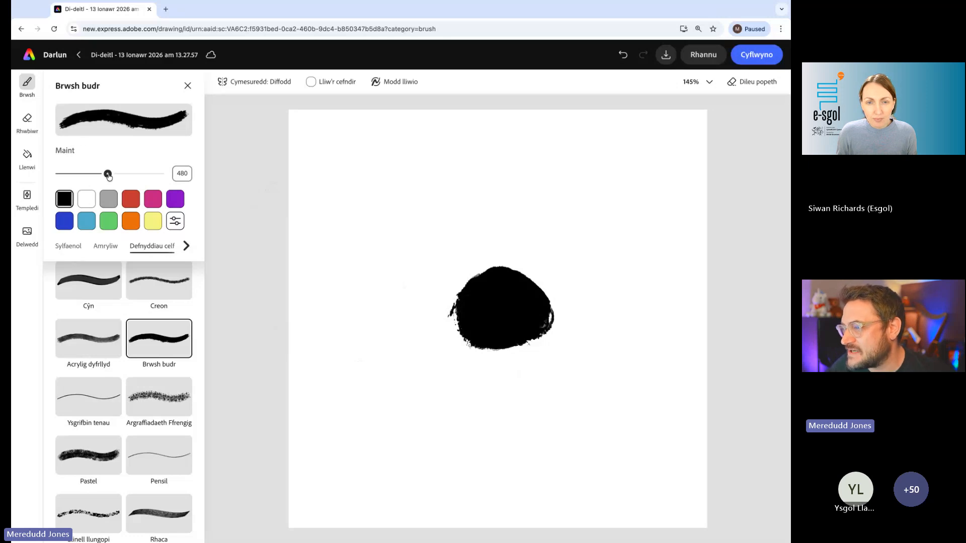
# - With brush size 294, paint two black wings from the round body towards the canvas's upper corners, thickening the base of the right one
pyautogui.moveTo(108, 175); pyautogui.dragTo(88, 174)
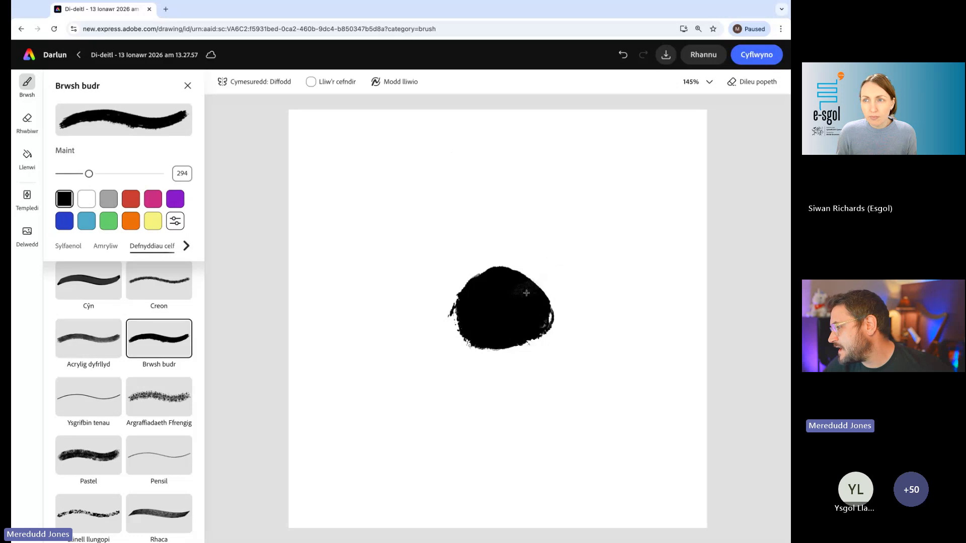
pyautogui.moveTo(528, 289)
pyautogui.mouseDown()
pyautogui.moveTo(618, 177)
pyautogui.moveTo(677, 125)
pyautogui.moveTo(559, 232)
pyautogui.moveTo(534, 277)
pyautogui.moveTo(576, 249)
pyautogui.moveTo(614, 188)
pyautogui.mouseUp()
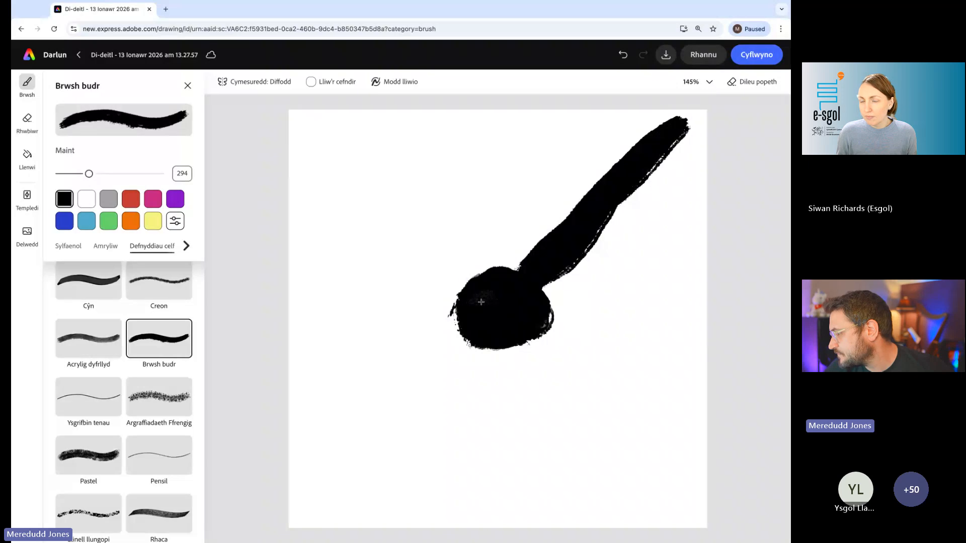
pyautogui.moveTo(481, 302)
pyautogui.mouseDown()
pyautogui.moveTo(327, 134)
pyautogui.moveTo(470, 286)
pyautogui.mouseUp()
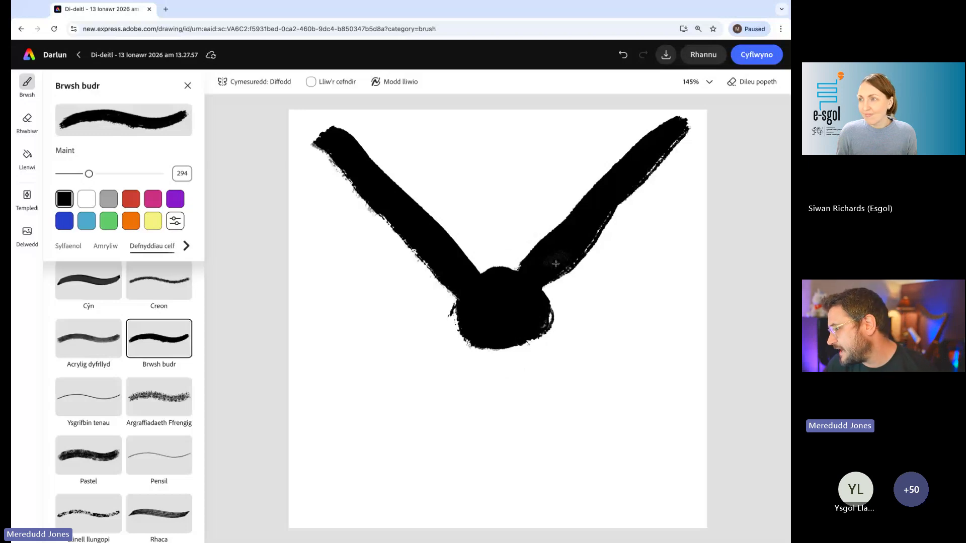
pyautogui.moveTo(557, 275); pyautogui.dragTo(545, 295)
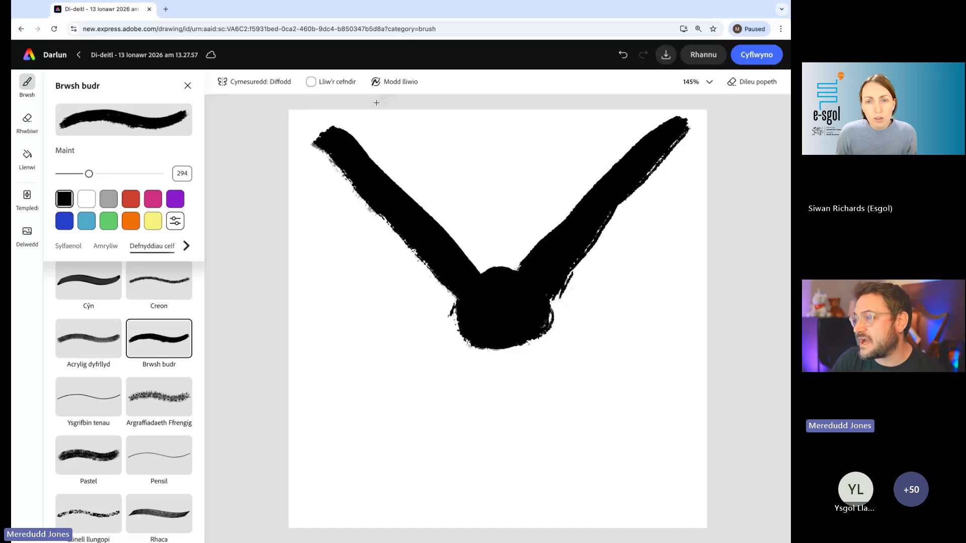
# - Set the drawing's background colour to Dim llenwi so that the canvas has no fill
pyautogui.scroll(5, 328, 91)
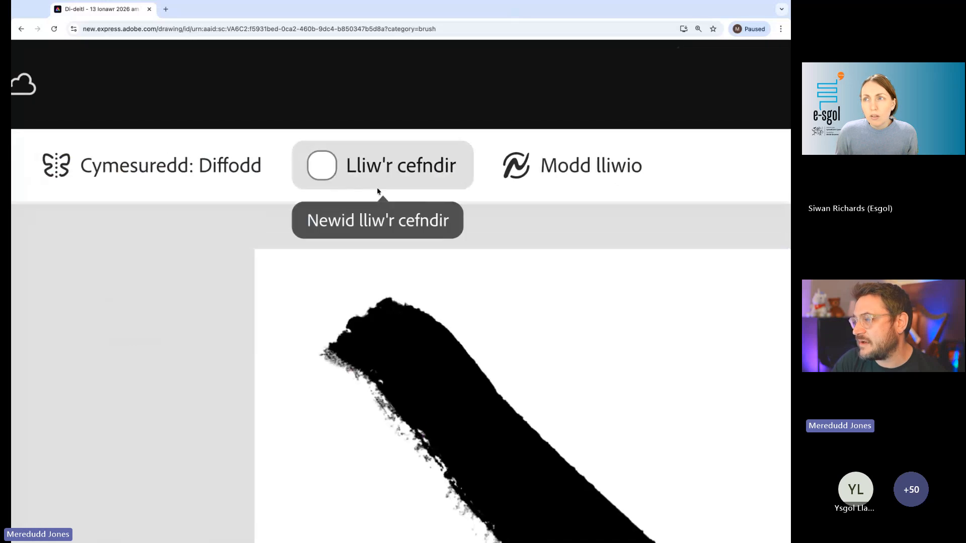
pyautogui.scroll(-5, 385, 181)
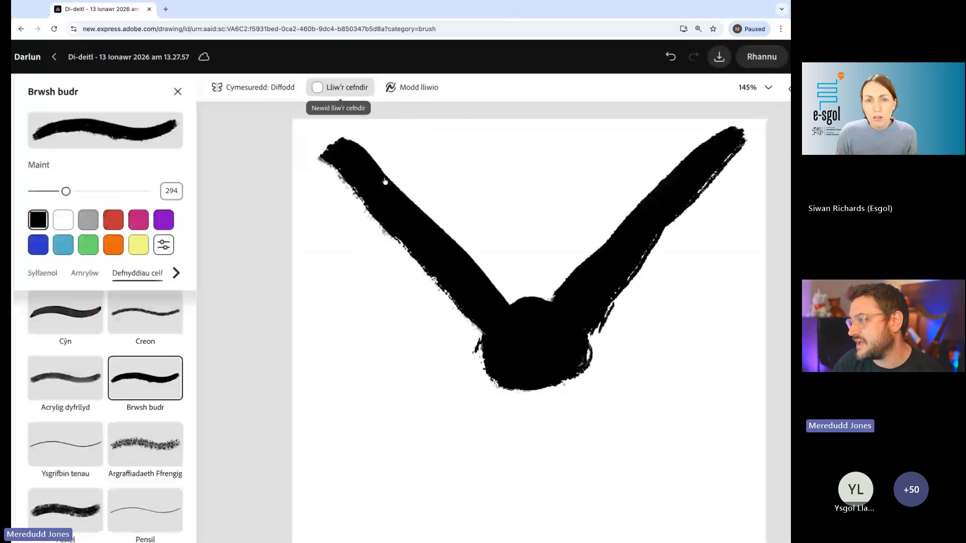
pyautogui.click(335, 83)
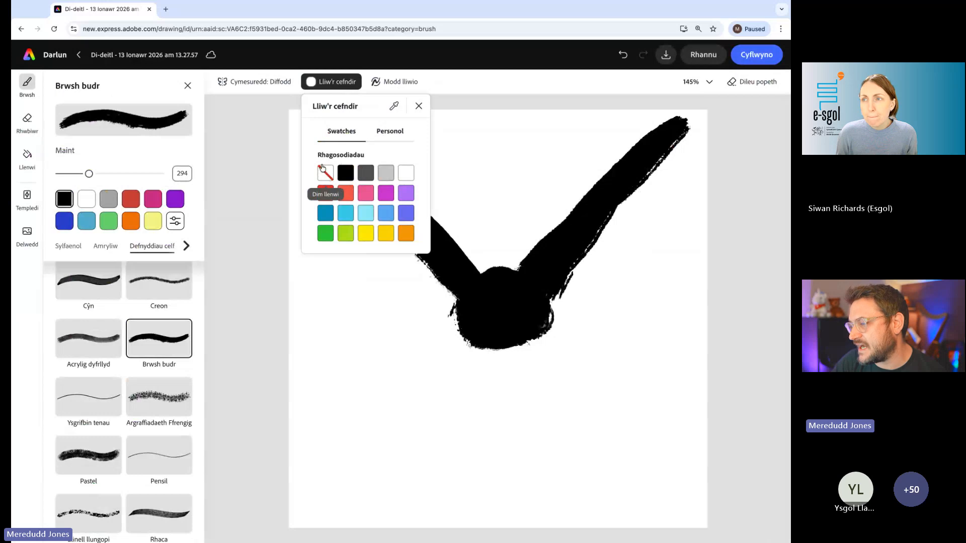
pyautogui.scroll(5, 323, 170)
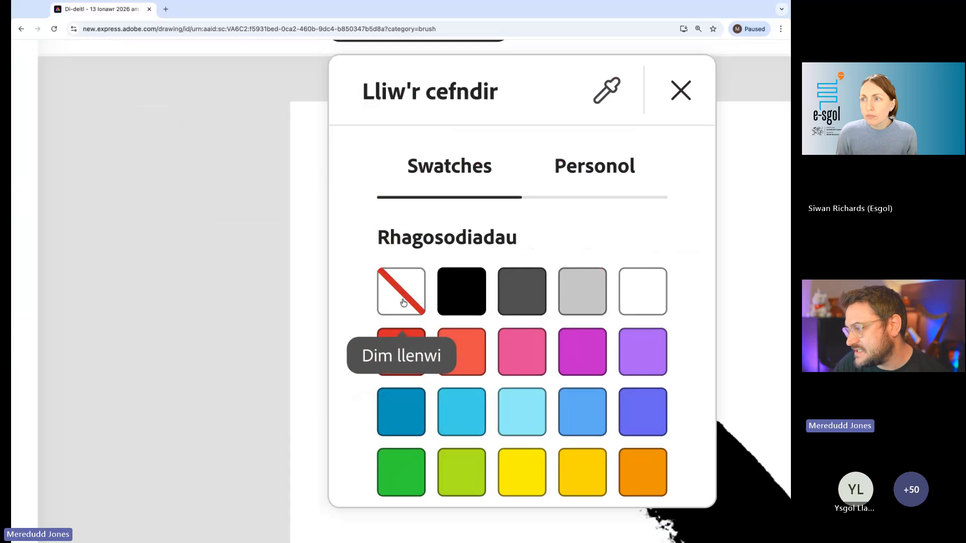
pyautogui.scroll(-5, 403, 303)
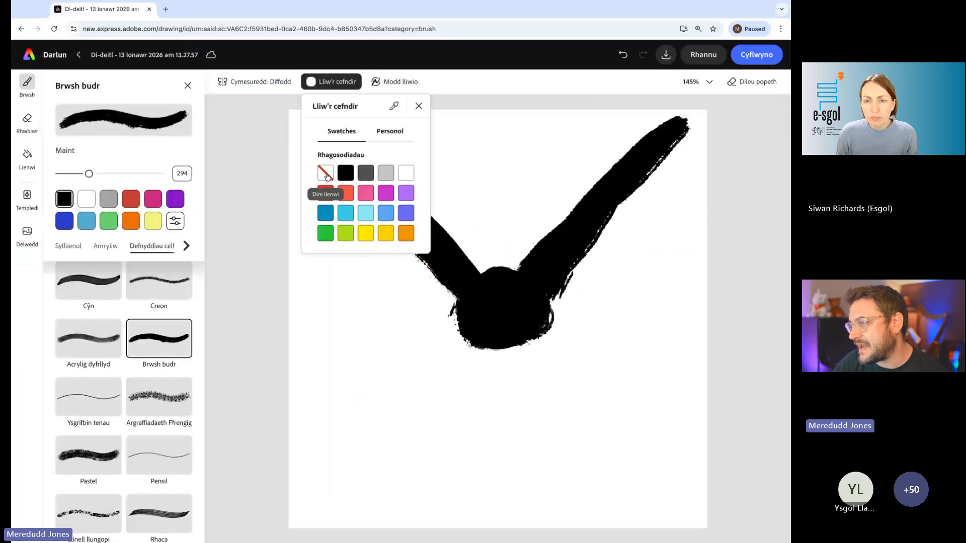
pyautogui.click(326, 173)
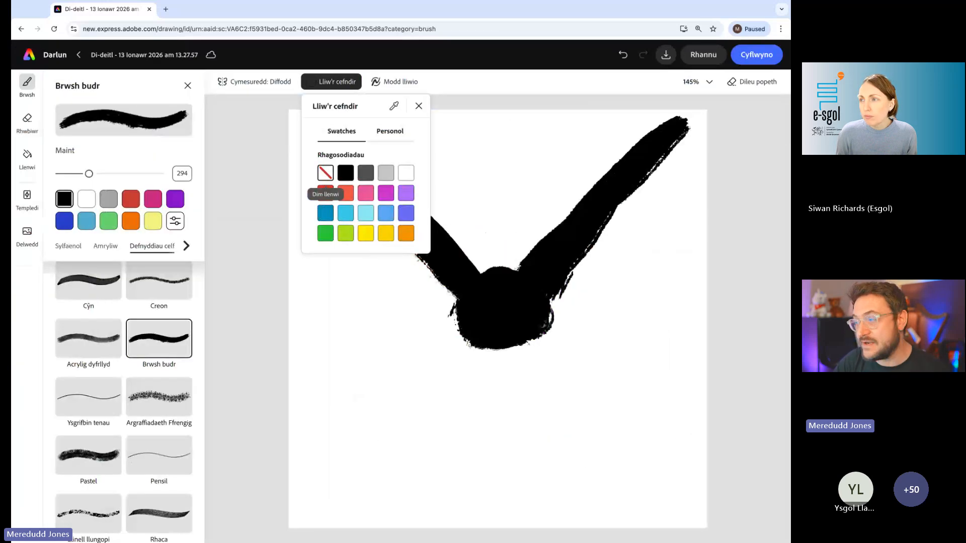
pyautogui.click(256, 165)
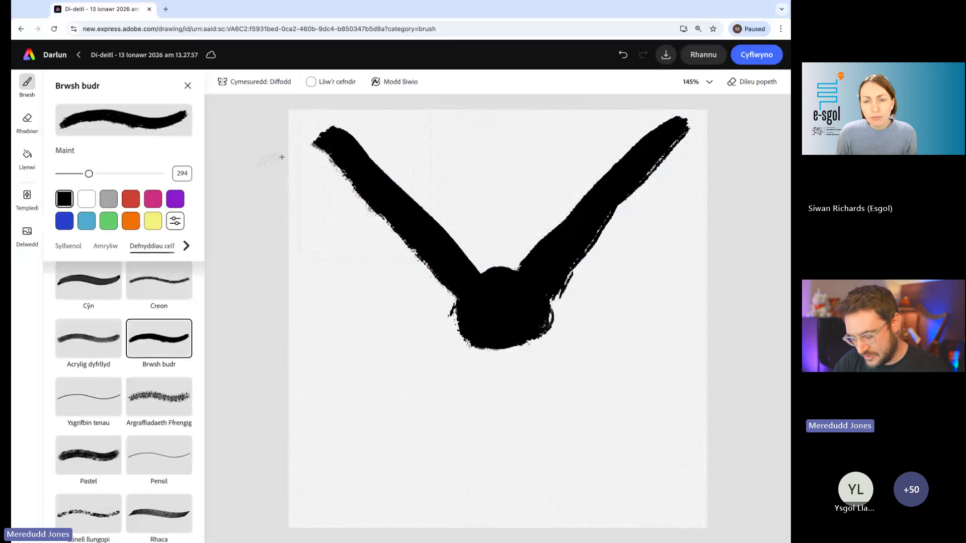
pyautogui.scroll(5, 309, 121)
pyautogui.scroll(4, 309, 121)
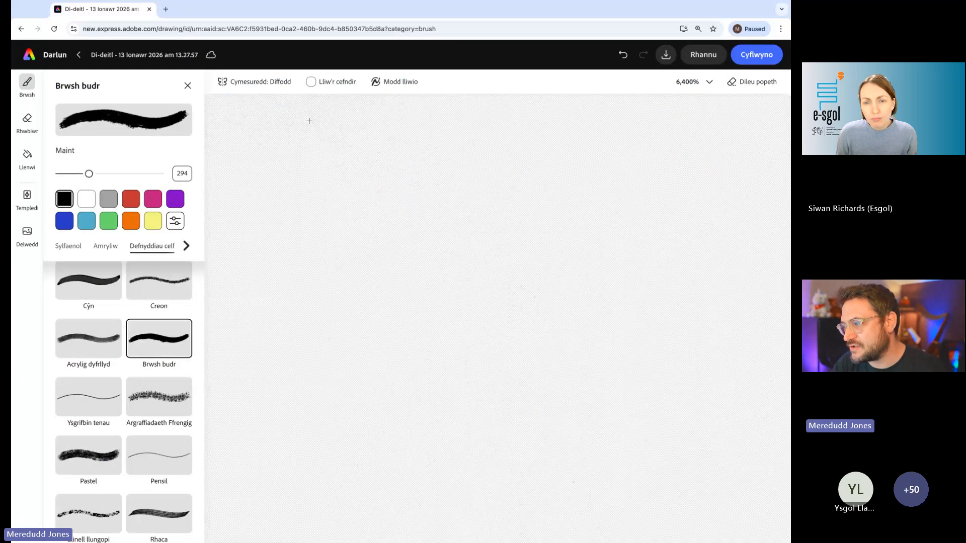
pyautogui.scroll(-10, 309, 121)
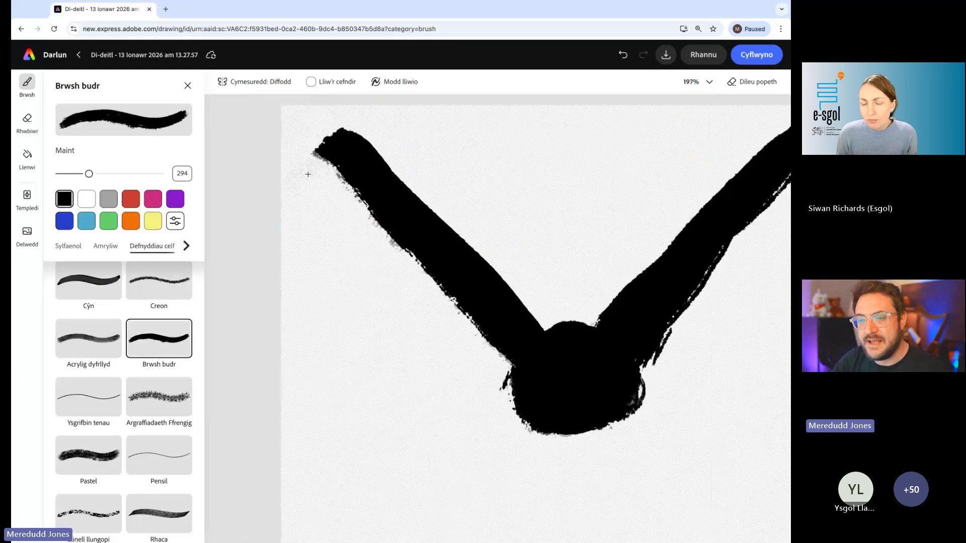
pyautogui.scroll(-5, 308, 174)
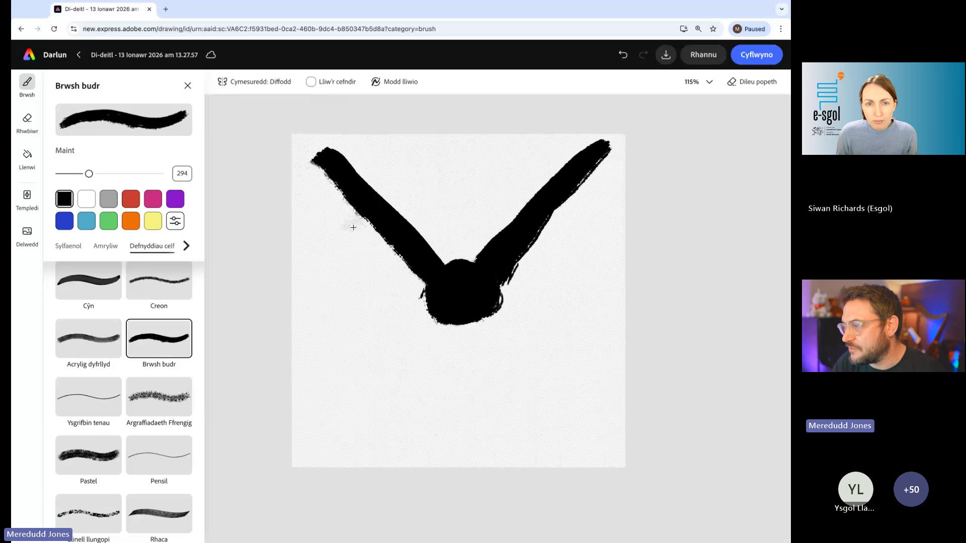
# - Rename the bird drawing as esgol aderyn
pyautogui.scroll(-1, 350, 228)
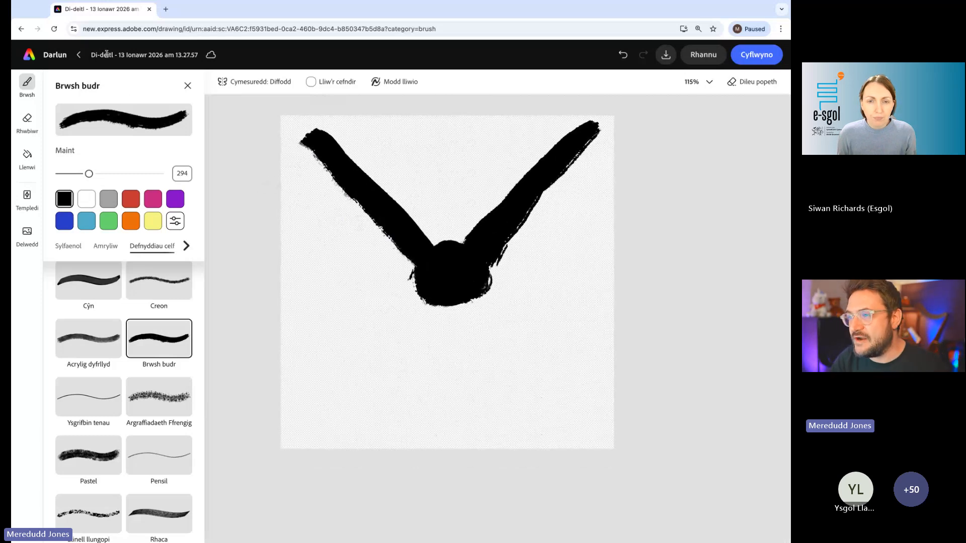
pyautogui.scroll(5, 110, 54)
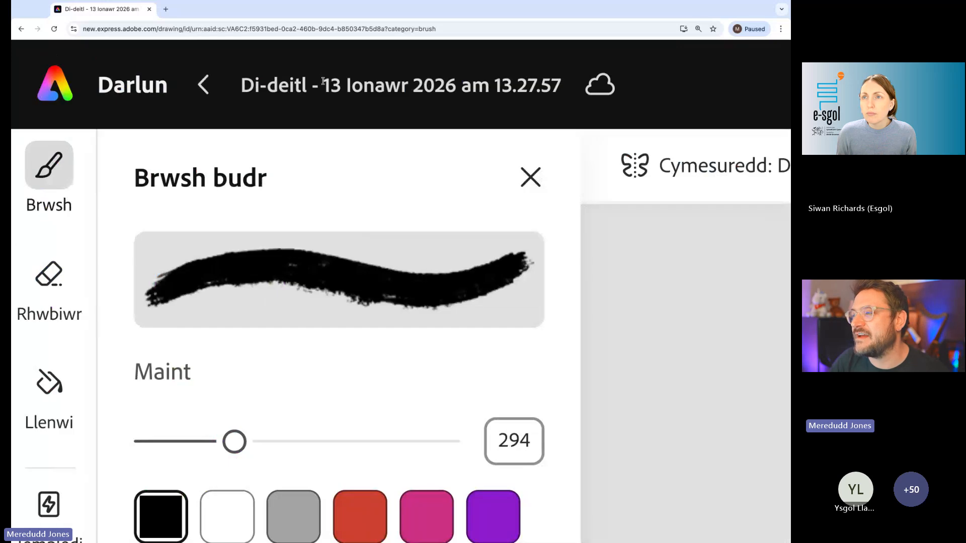
pyautogui.scroll(-5, 334, 86)
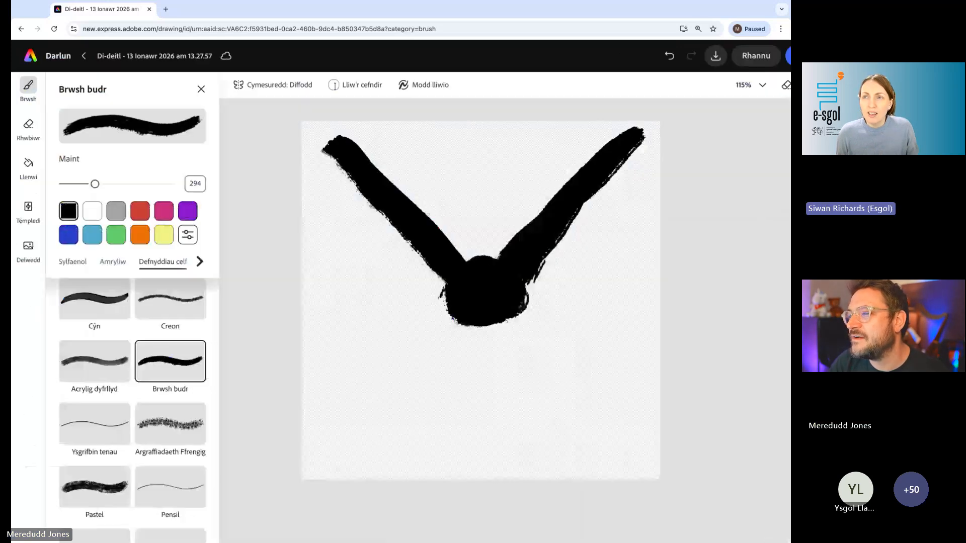
pyautogui.scroll(5, 126, 54)
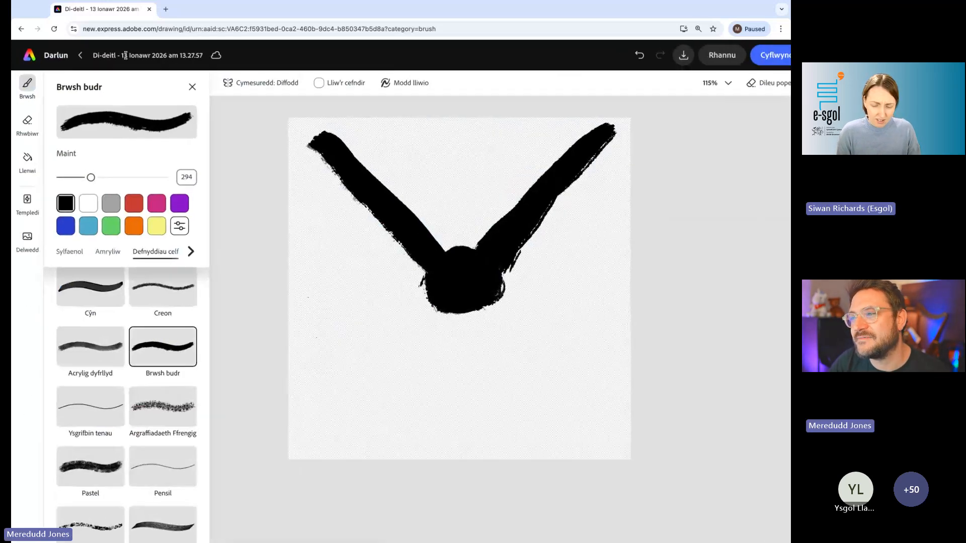
pyautogui.click(104, 53)
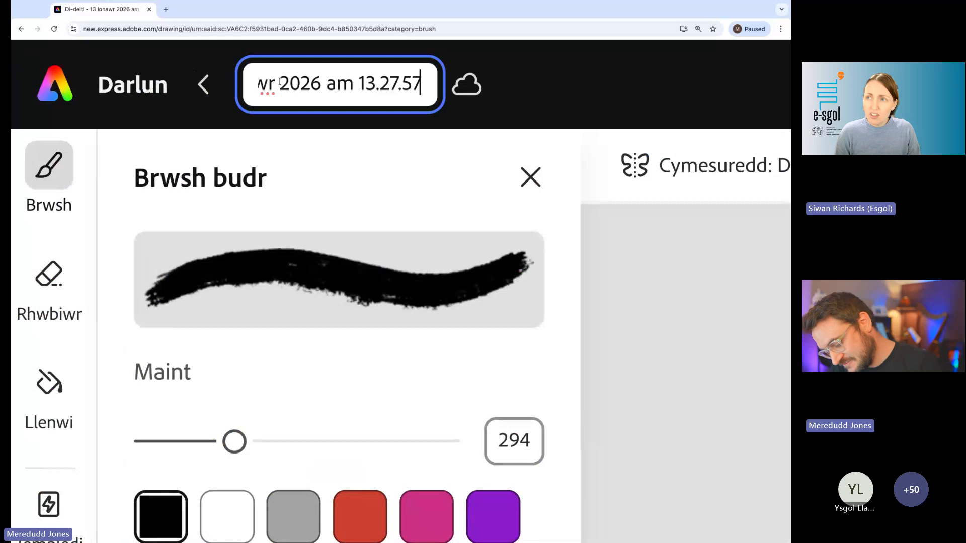
pyautogui.hotkey('ctrl', 'a')
pyautogui.write('es')
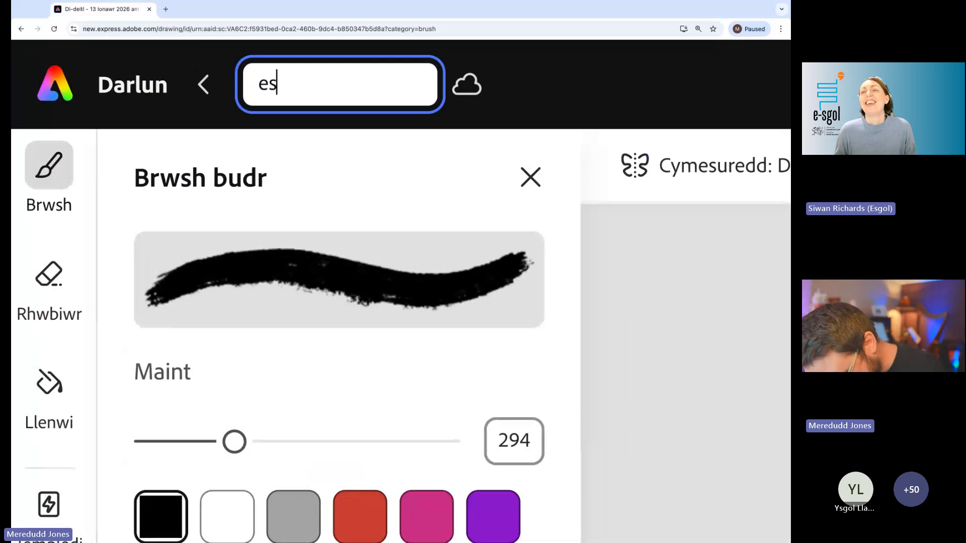
pyautogui.write('gol adery')
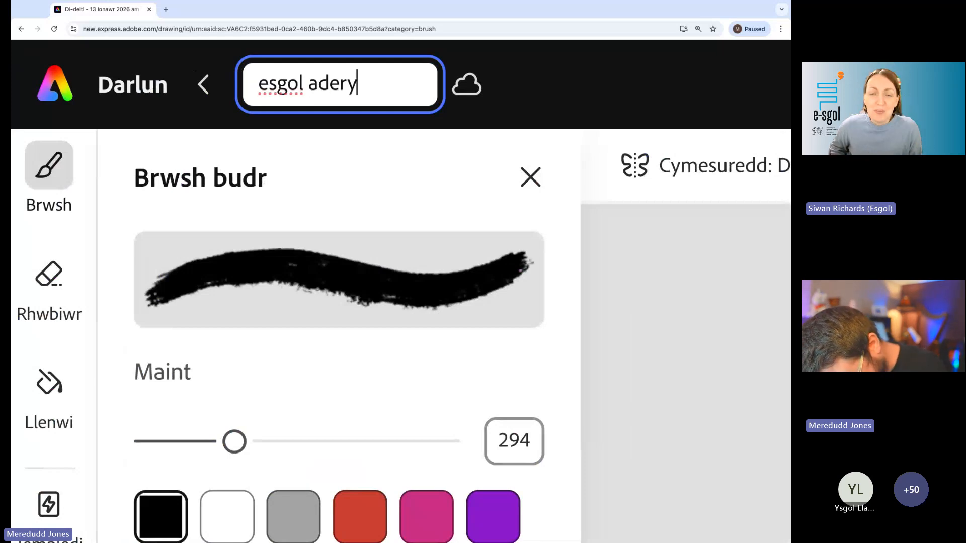
pyautogui.write('n')
pyautogui.press('Escape')
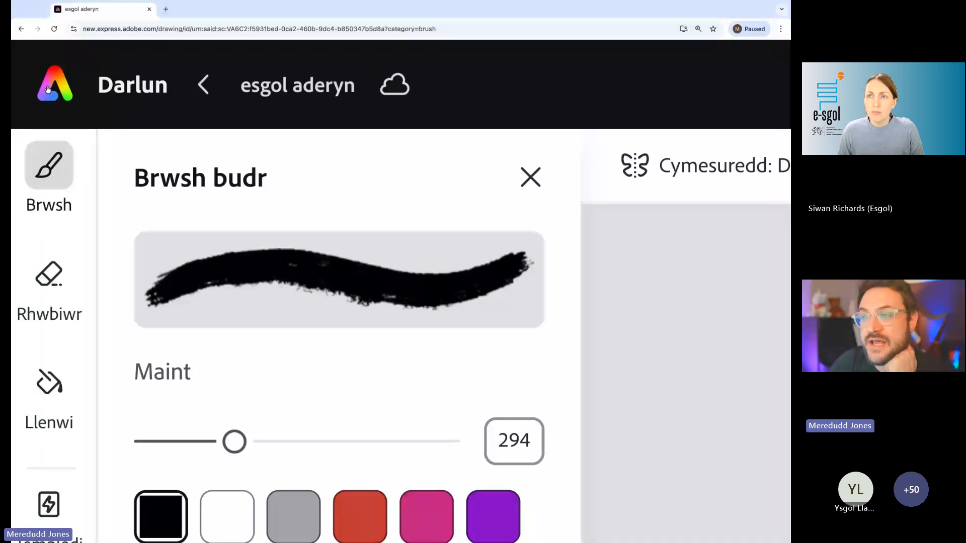
# - Leave the drawing for the home page and open the recent design esgol animeiddio
pyautogui.click(65, 90)
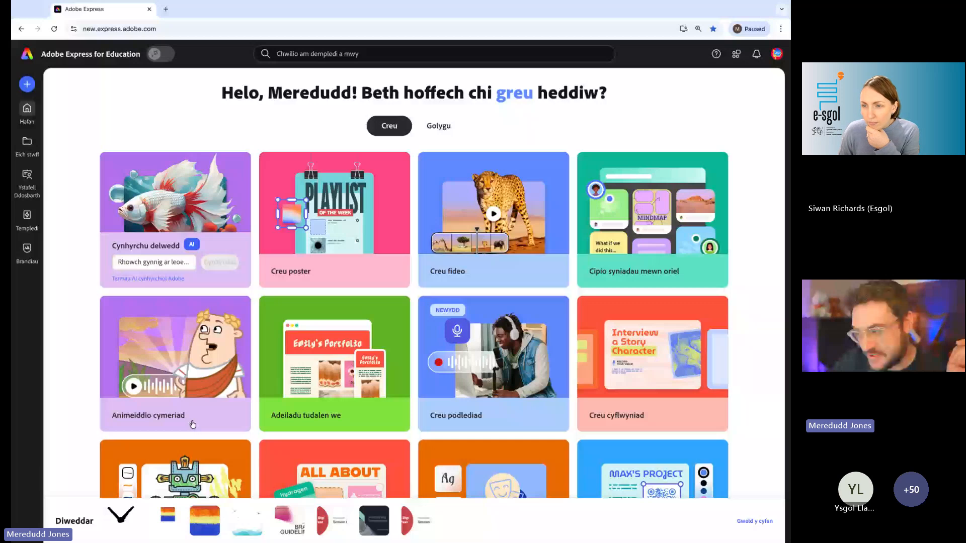
pyautogui.scroll(5, 248, 487)
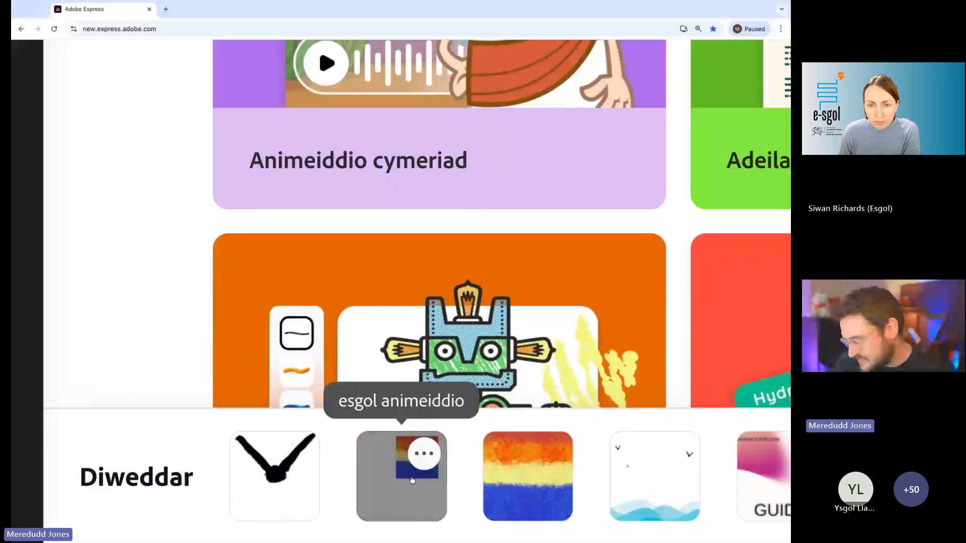
pyautogui.moveTo(368, 478)
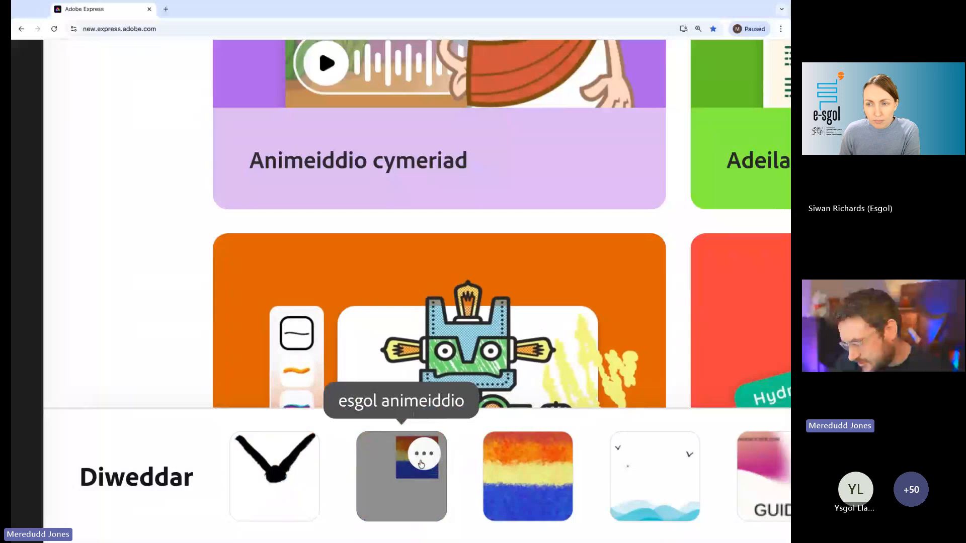
pyautogui.click(392, 485)
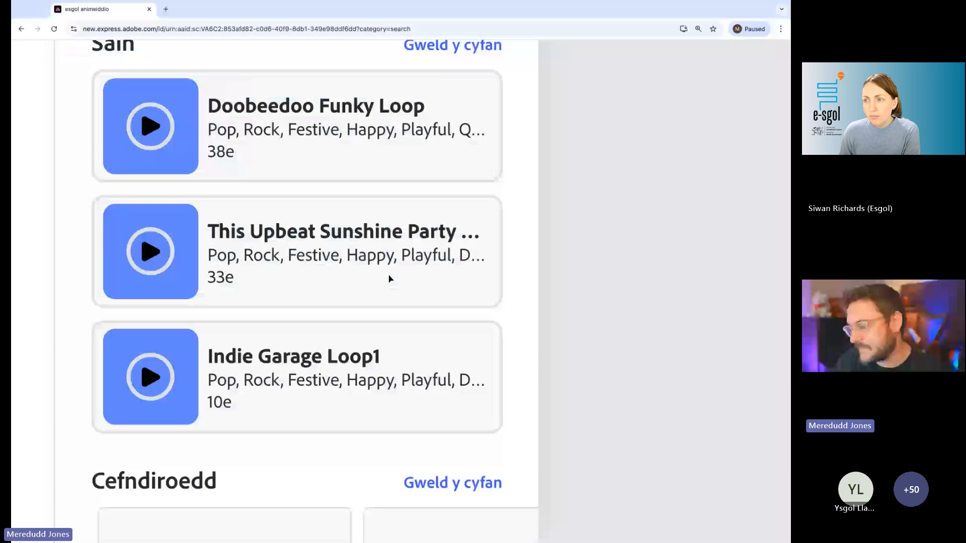
# - Add the black bird drawing from the Eich stwff files to the page and place it beside the painted image, slightly overlapping it
pyautogui.scroll(5, 563, 380)
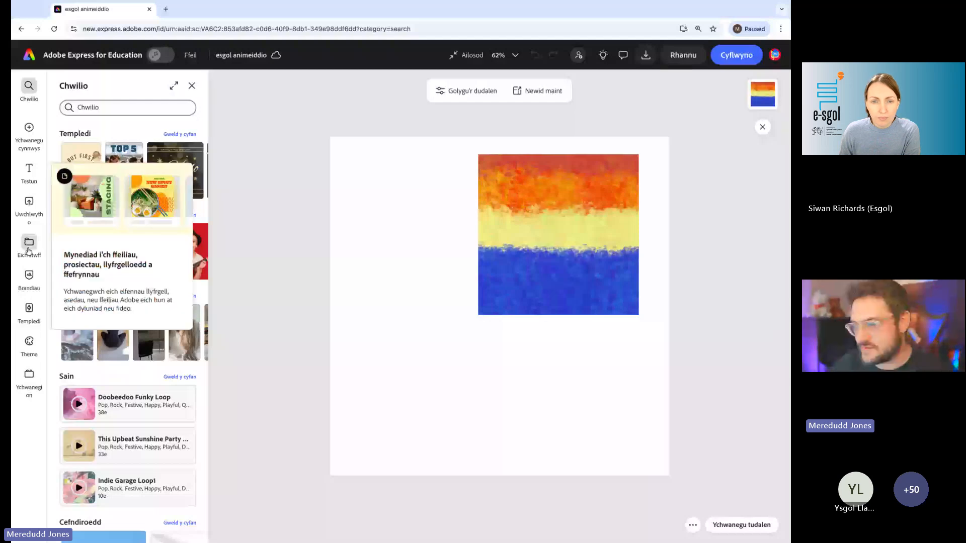
pyautogui.scroll(5, 29, 251)
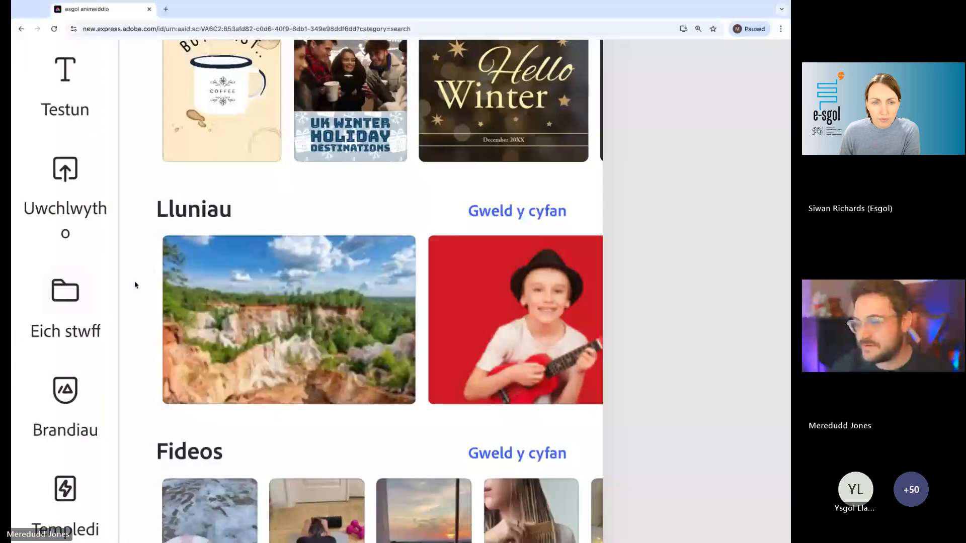
pyautogui.click(63, 301)
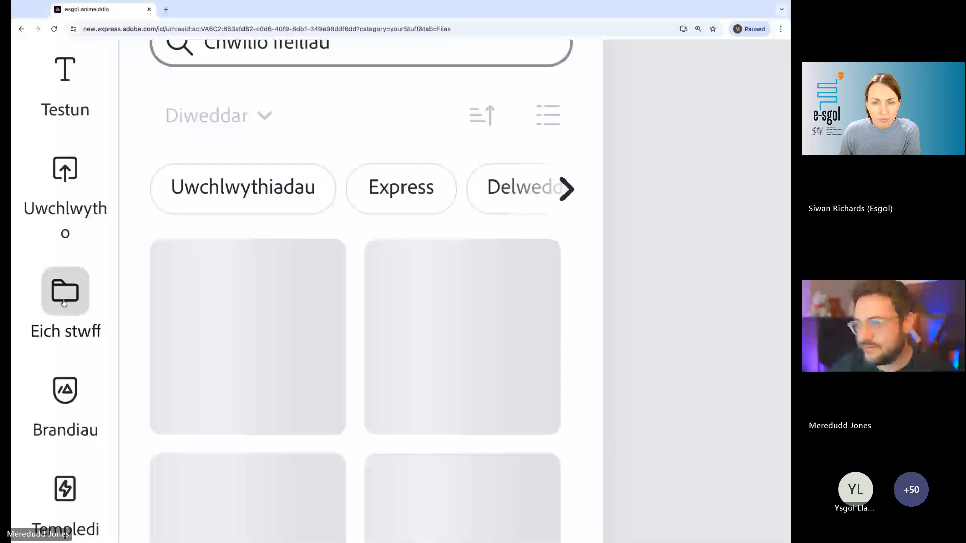
pyautogui.scroll(-5, 64, 303)
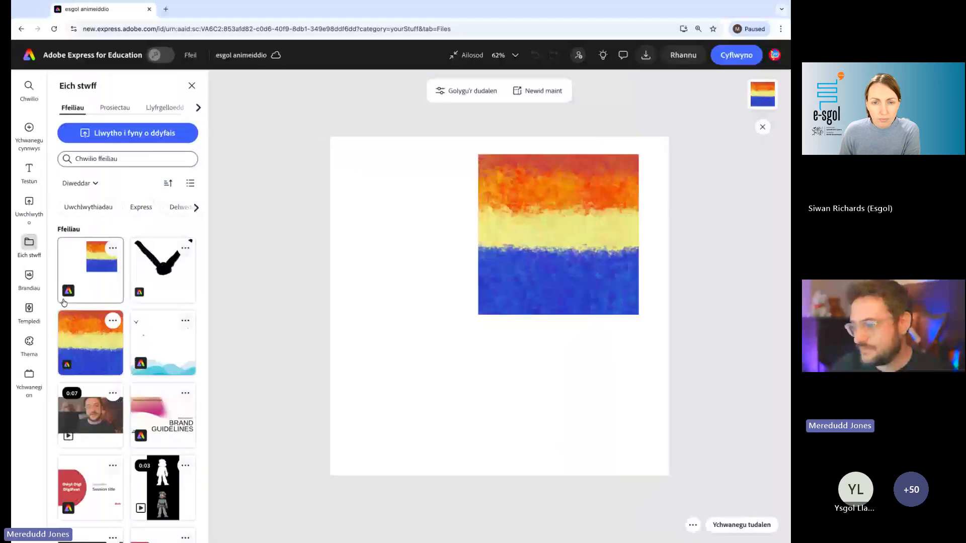
pyautogui.click(167, 274)
pyautogui.moveTo(527, 295)
pyautogui.mouseDown()
pyautogui.moveTo(580, 253)
pyautogui.moveTo(483, 249)
pyautogui.moveTo(559, 231)
pyautogui.moveTo(470, 207)
pyautogui.moveTo(439, 275)
pyautogui.moveTo(570, 269)
pyautogui.moveTo(470, 260)
pyautogui.moveTo(550, 270)
pyautogui.moveTo(482, 257)
pyautogui.mouseUp()
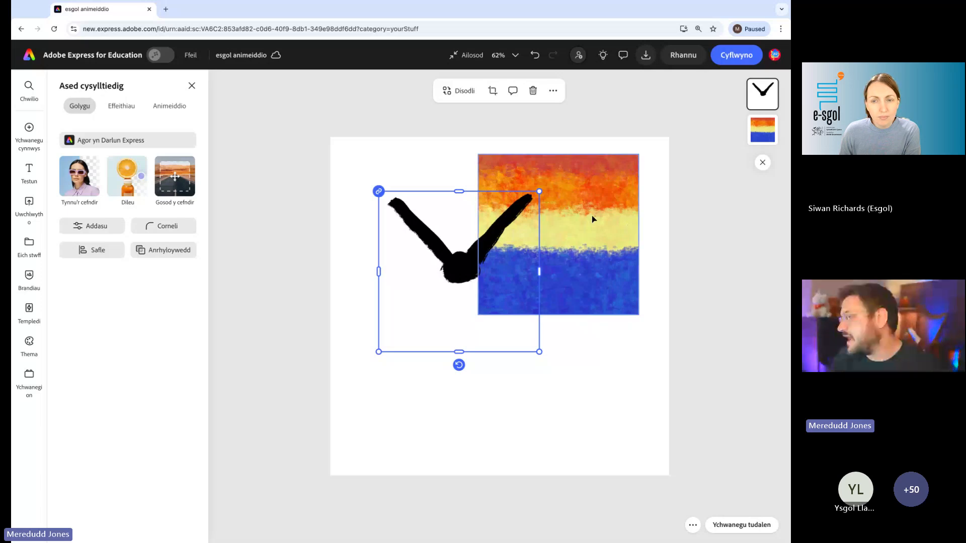
# - Move the painted banded image around the page, enlarge it and place it partly beyond the page's right edge
pyautogui.moveTo(592, 216)
pyautogui.mouseDown()
pyautogui.moveTo(590, 188)
pyautogui.moveTo(652, 249)
pyautogui.moveTo(534, 253)
pyautogui.moveTo(526, 219)
pyautogui.moveTo(504, 219)
pyautogui.moveTo(646, 244)
pyautogui.moveTo(629, 251)
pyautogui.moveTo(606, 228)
pyautogui.mouseUp()
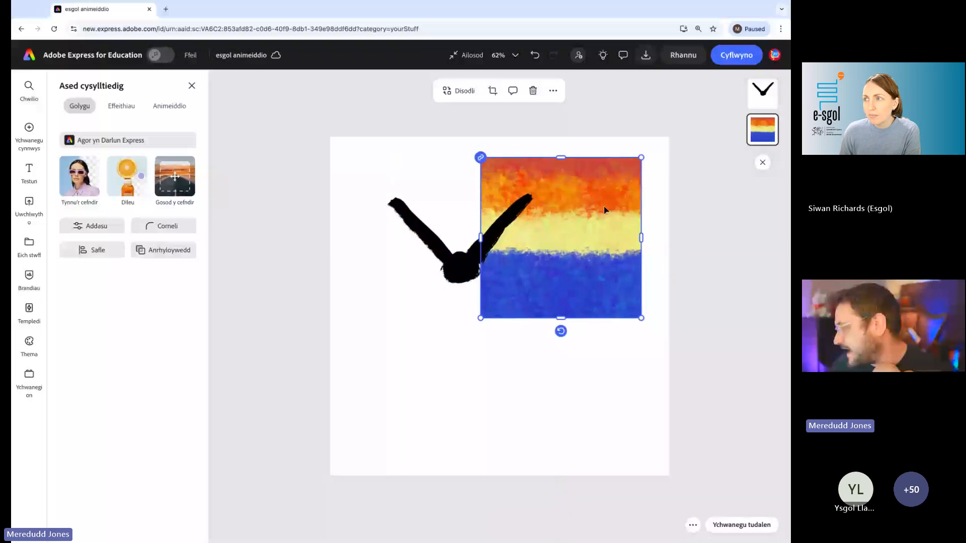
pyautogui.moveTo(605, 210); pyautogui.dragTo(400, 416)
pyautogui.moveTo(437, 363); pyautogui.dragTo(511, 291)
pyautogui.moveTo(452, 384); pyautogui.dragTo(715, 343)
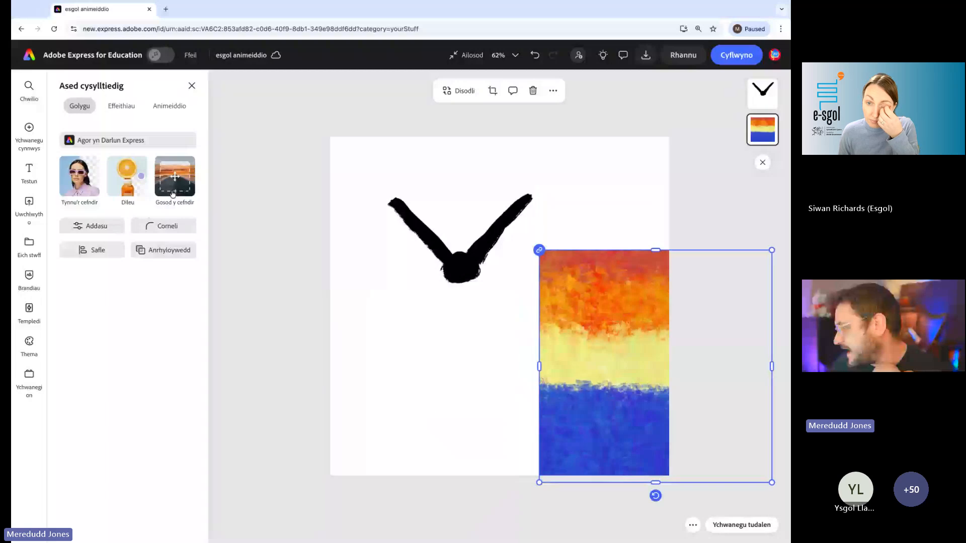
# - Set the painted banded image as the page background with Gosod y cefndir
pyautogui.scroll(1, 174, 185)
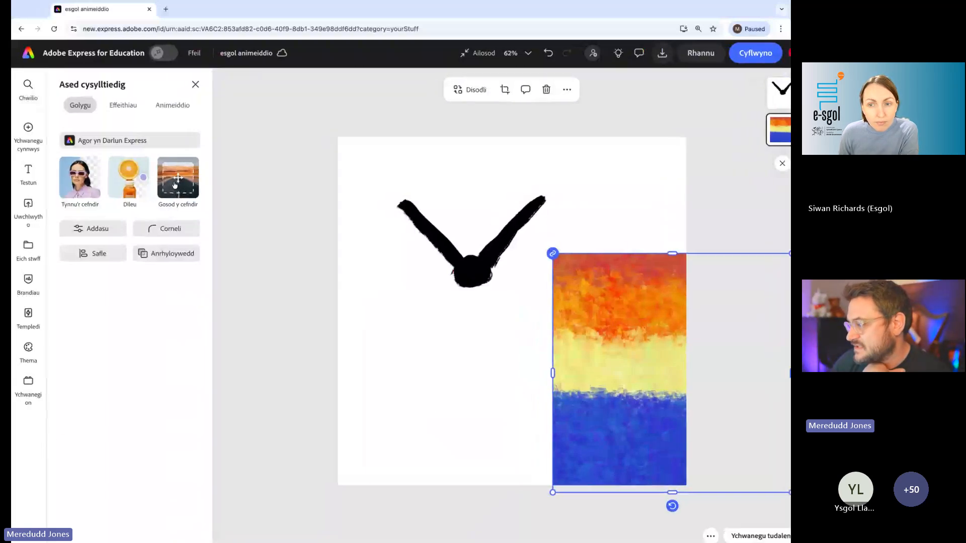
pyautogui.scroll(5, 175, 185)
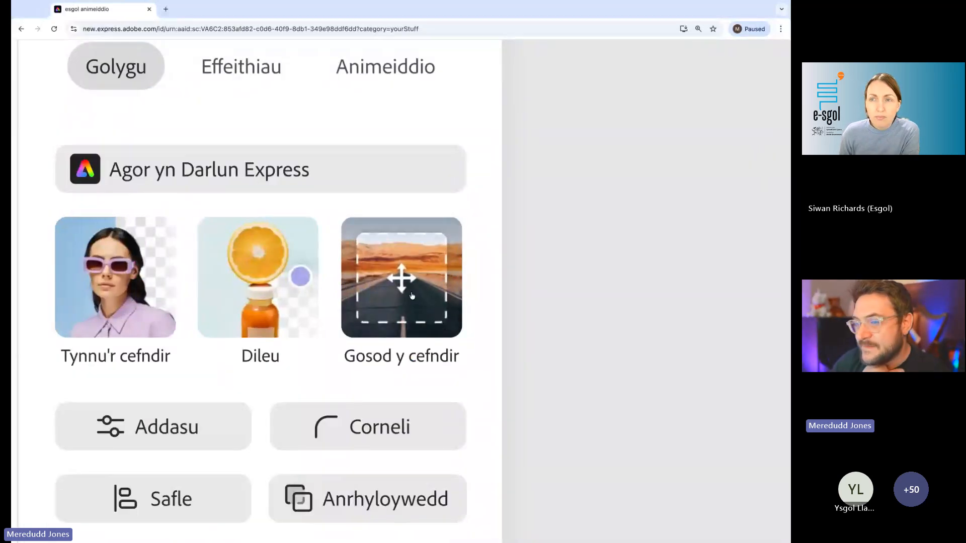
pyautogui.scroll(-6, 412, 296)
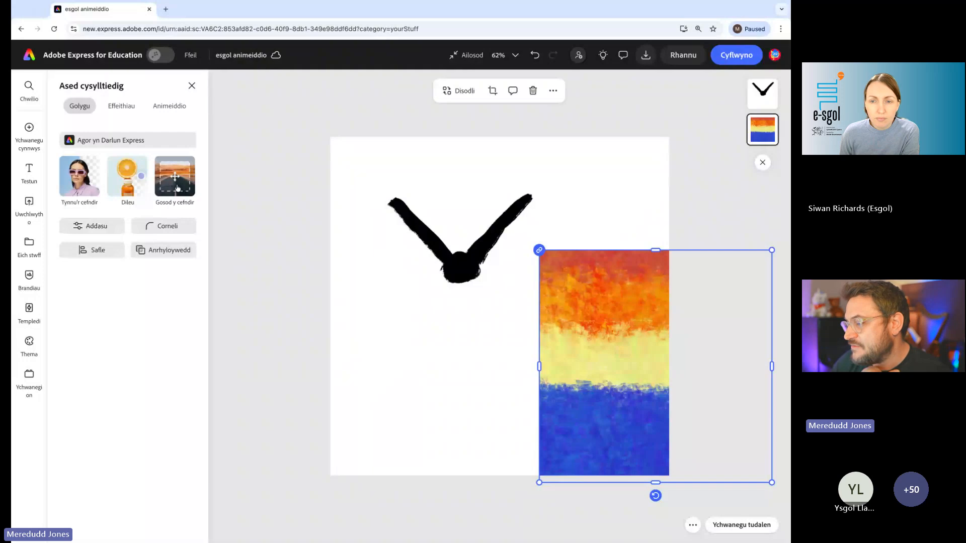
pyautogui.click(177, 188)
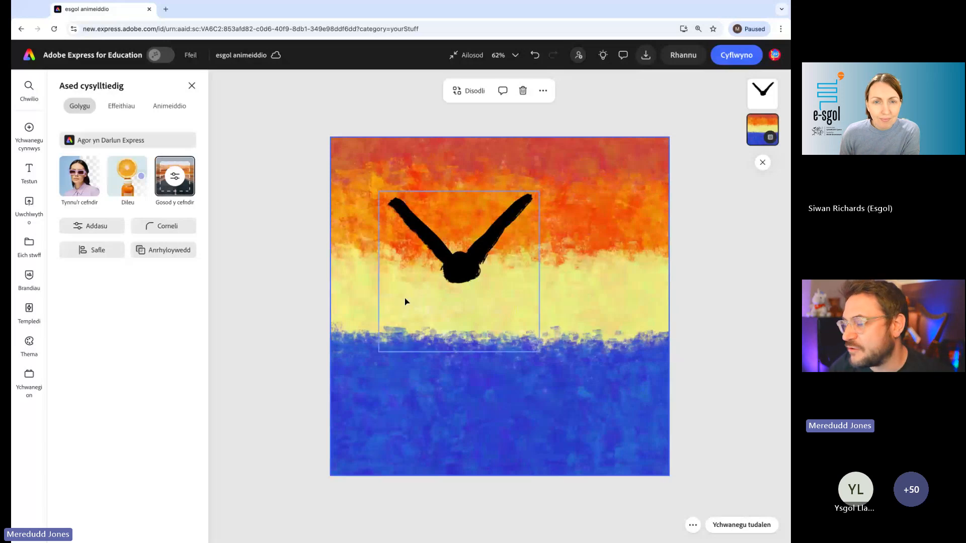
# - Shrink the bird to less than half its size and place it in the orange band near the page's upper-left corner
pyautogui.moveTo(541, 191); pyautogui.dragTo(506, 276)
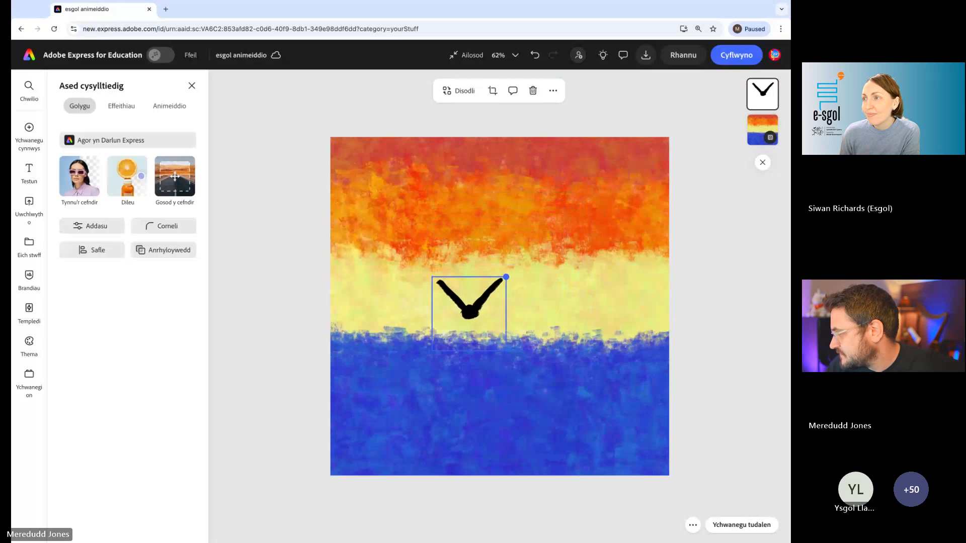
pyautogui.moveTo(473, 303); pyautogui.dragTo(589, 212)
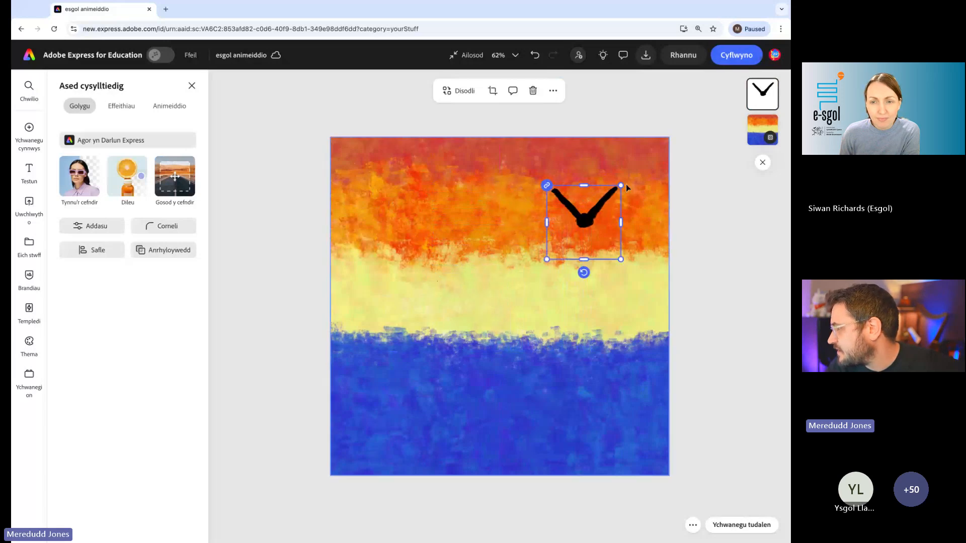
pyautogui.moveTo(621, 185); pyautogui.dragTo(405, 208)
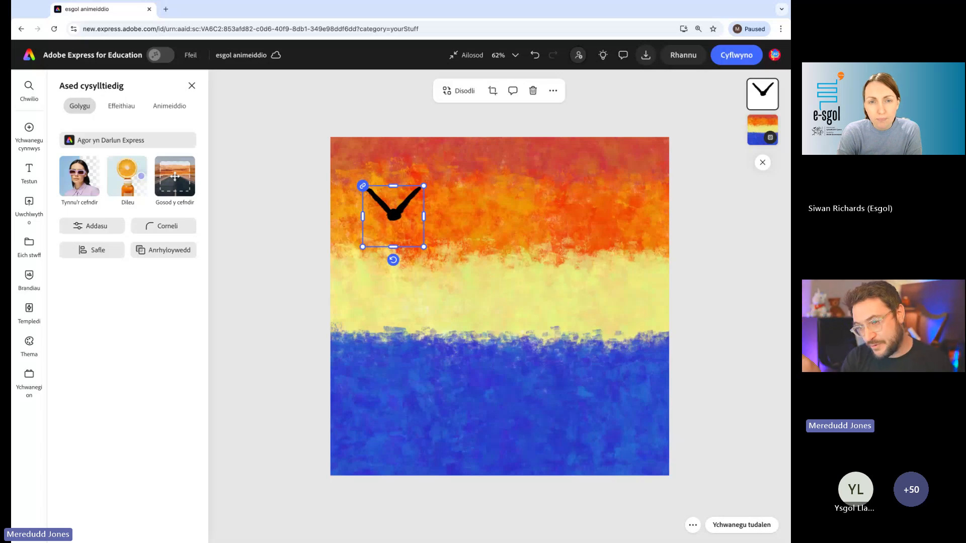
pyautogui.scroll(5, 403, 212)
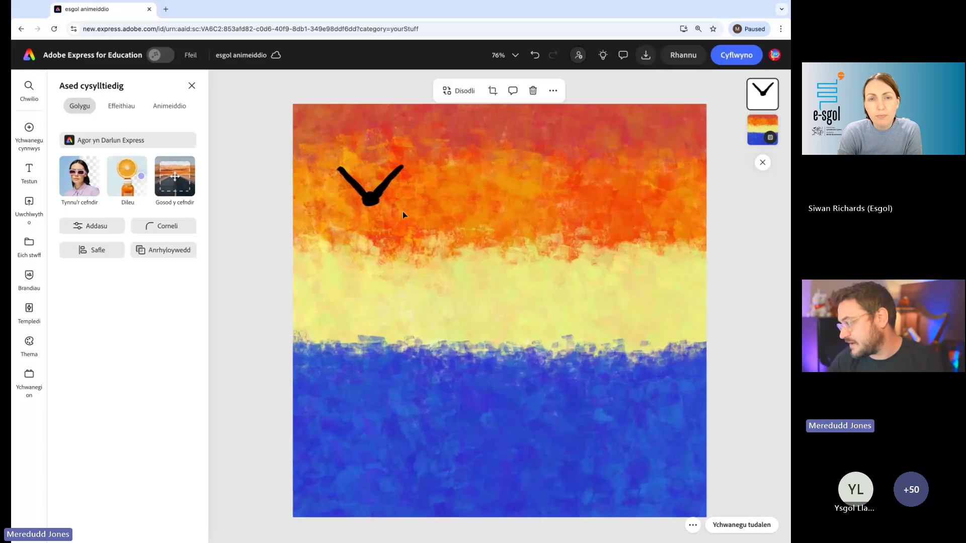
pyautogui.moveTo(282, 178); pyautogui.dragTo(371, 229)
pyautogui.scroll(2, 347, 225)
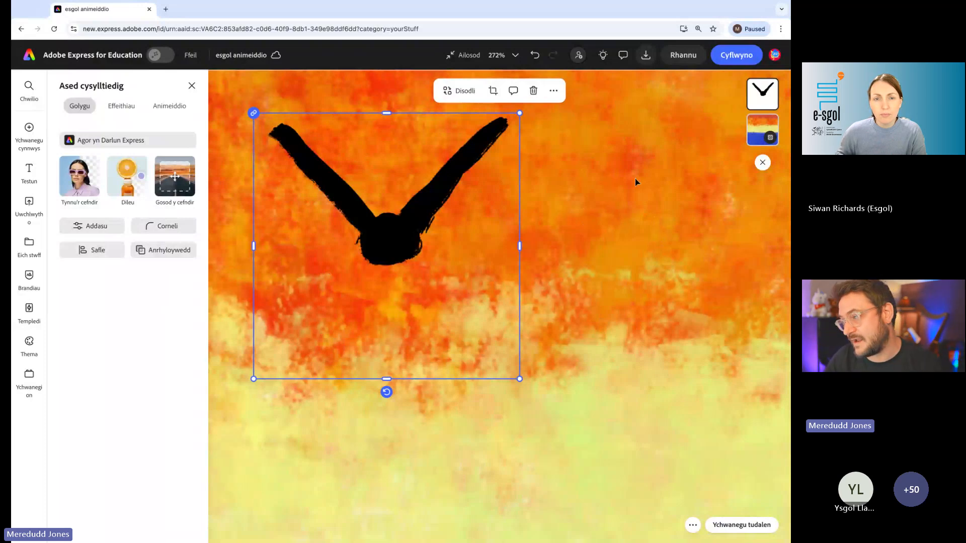
pyautogui.moveTo(397, 246); pyautogui.dragTo(446, 264)
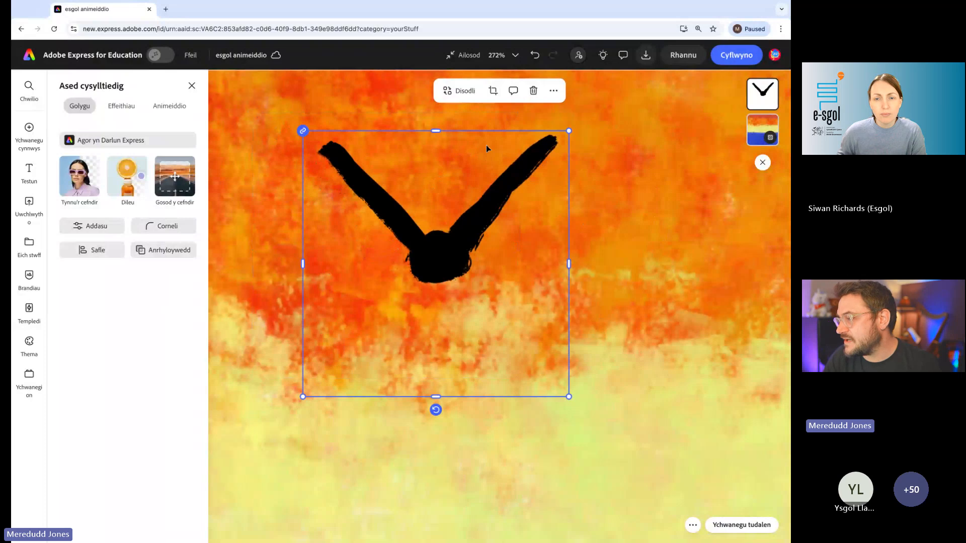
pyautogui.scroll(-5, 438, 258)
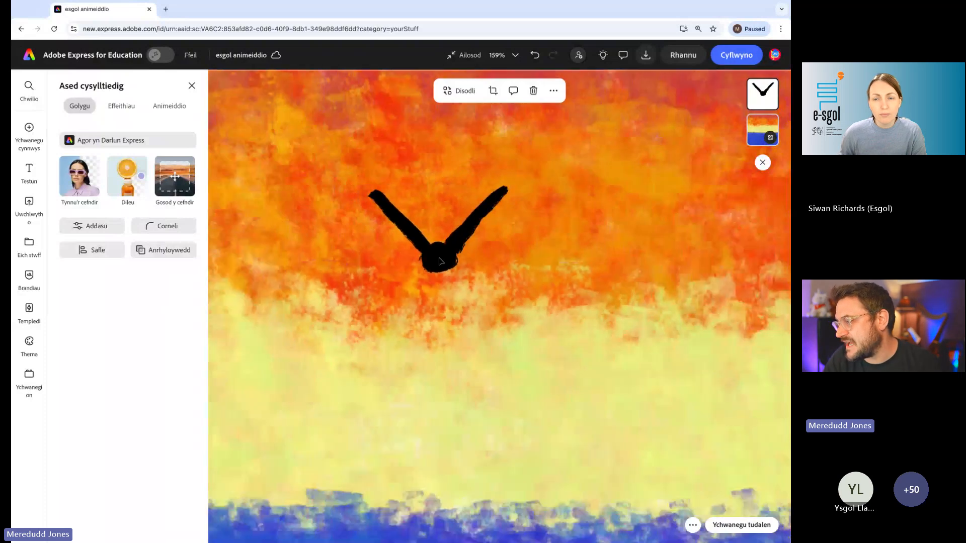
pyautogui.moveTo(424, 236); pyautogui.dragTo(379, 212)
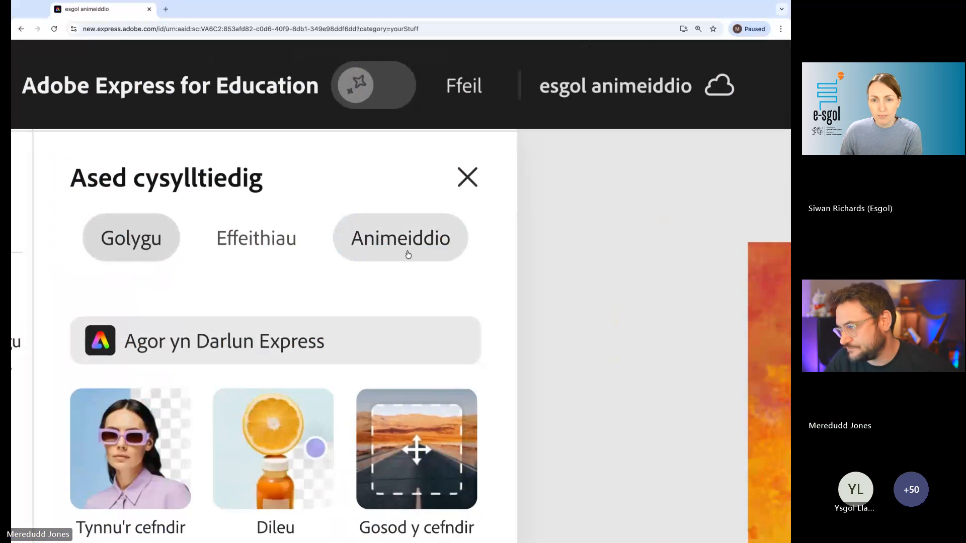
# - Open the animation options for the bird and switch to the Ailadrodd (looping) effects
pyautogui.click(408, 254)
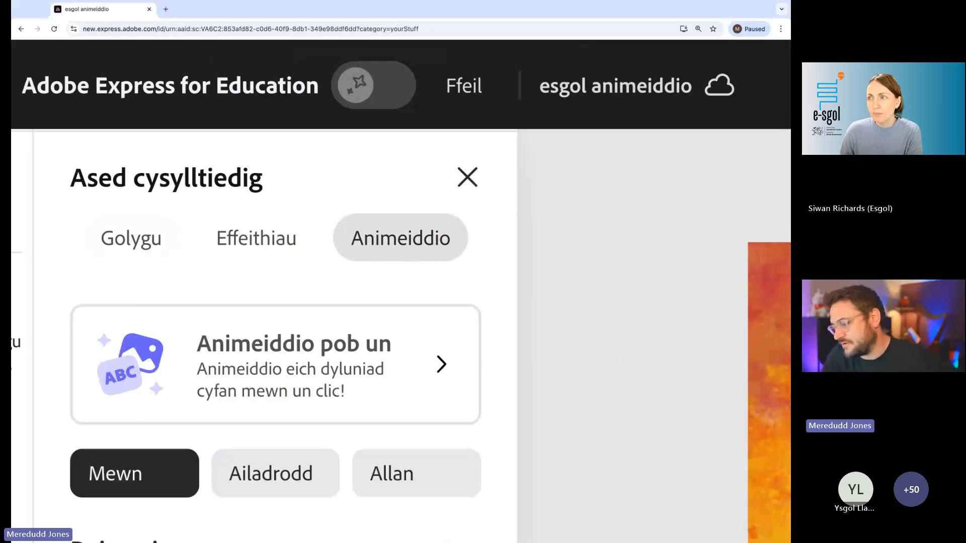
pyautogui.scroll(-5, 119, 204)
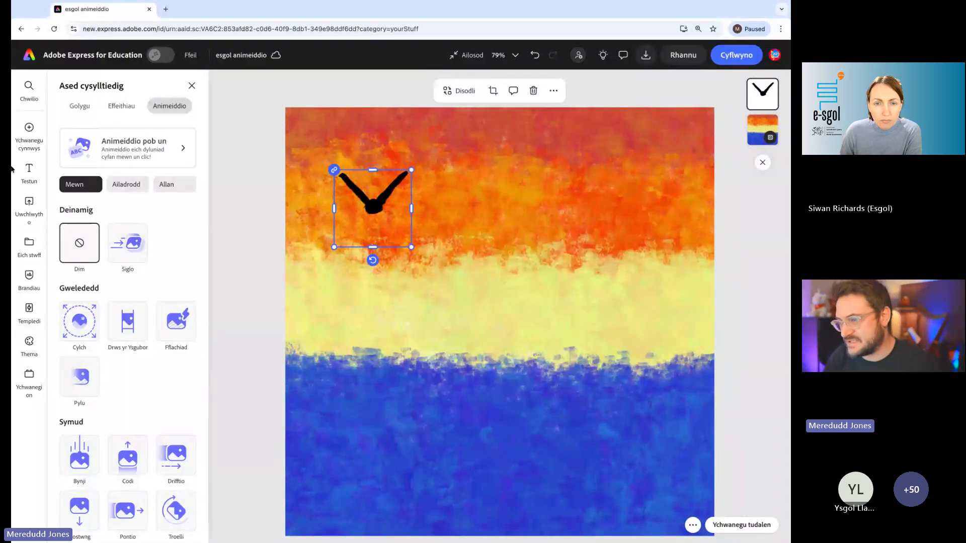
pyautogui.scroll(10, 62, 188)
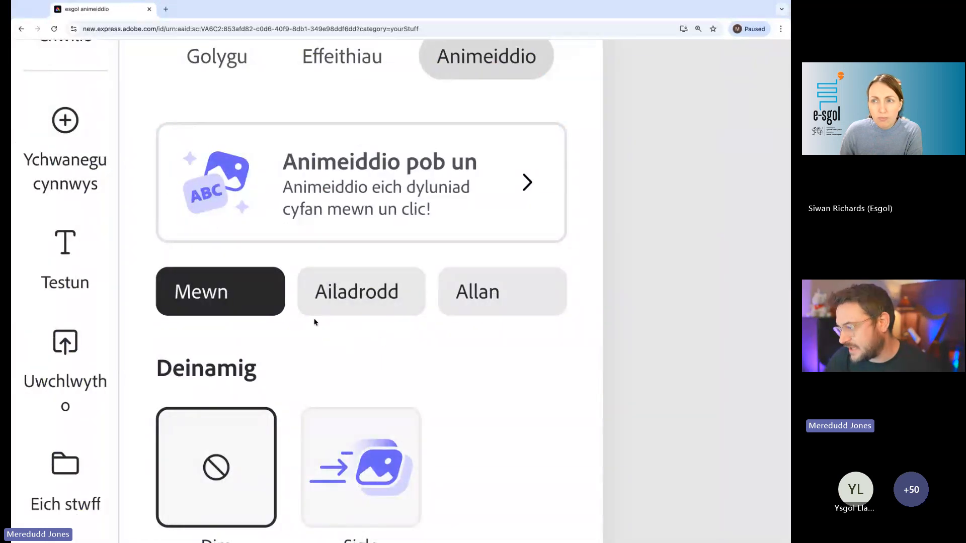
pyautogui.click(395, 294)
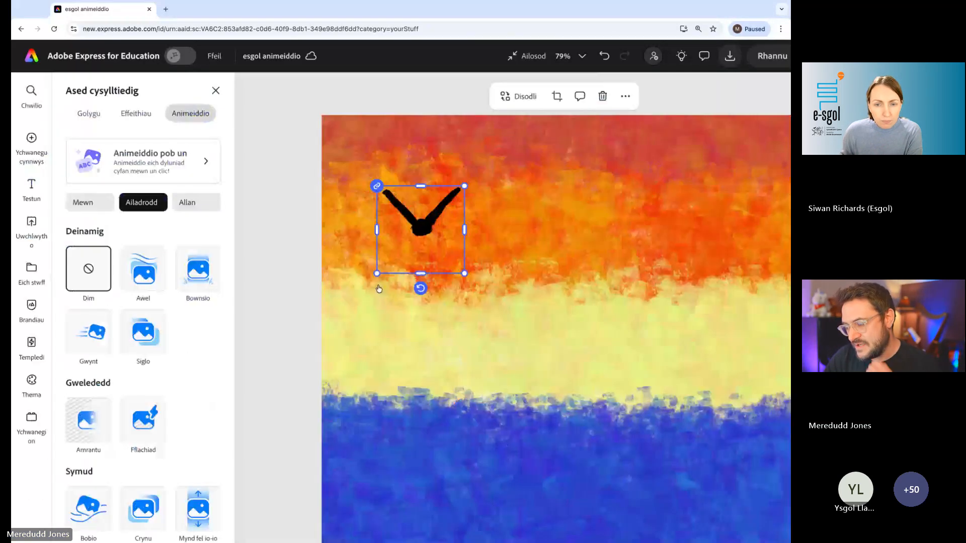
pyautogui.hotkey('ctrl', '-')
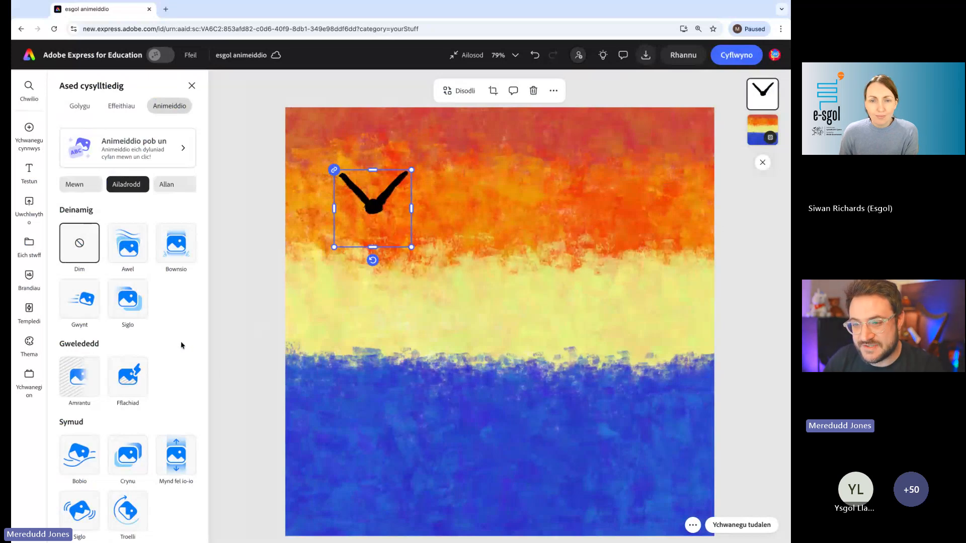
# - Try the Bownsio looping animation on the bird and look through the other Ailadrodd effects
pyautogui.click(179, 250)
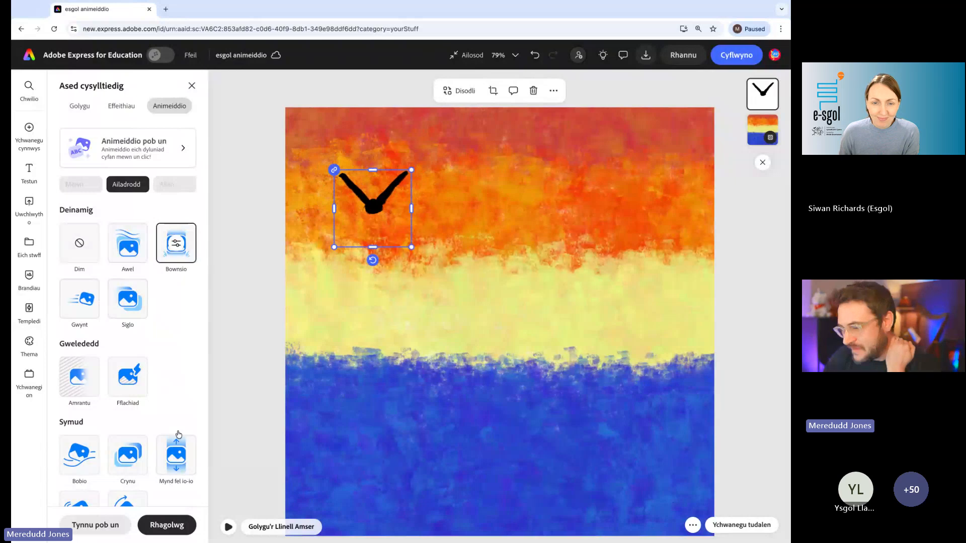
pyautogui.scroll(-2, 126, 302)
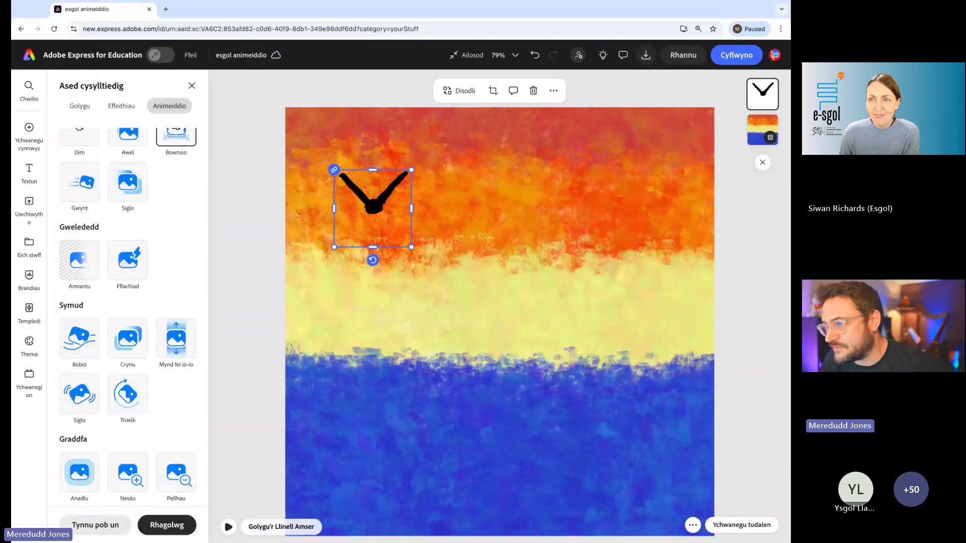
pyautogui.scroll(2, 129, 294)
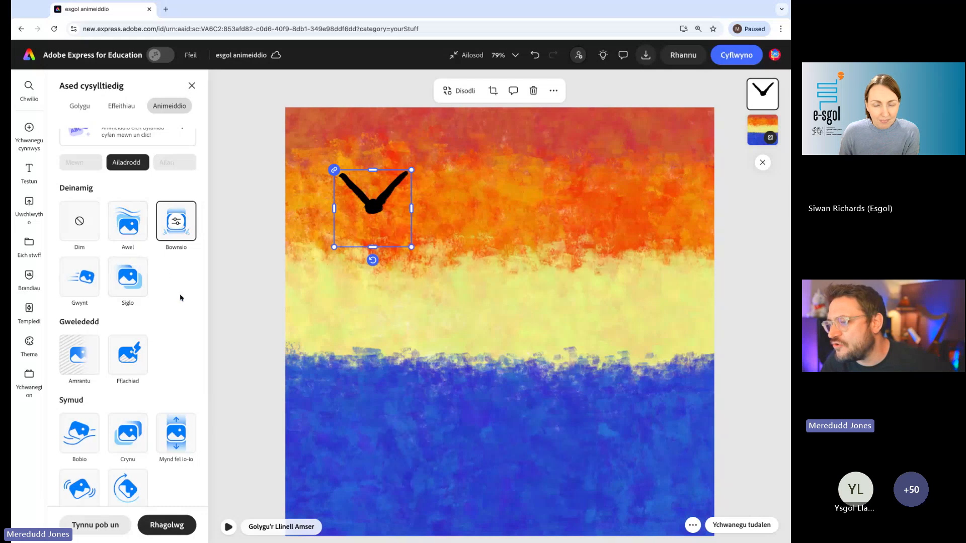
# - Apply the Awel looping animation to the bird and set its Cyflymder to 41
pyautogui.click(125, 226)
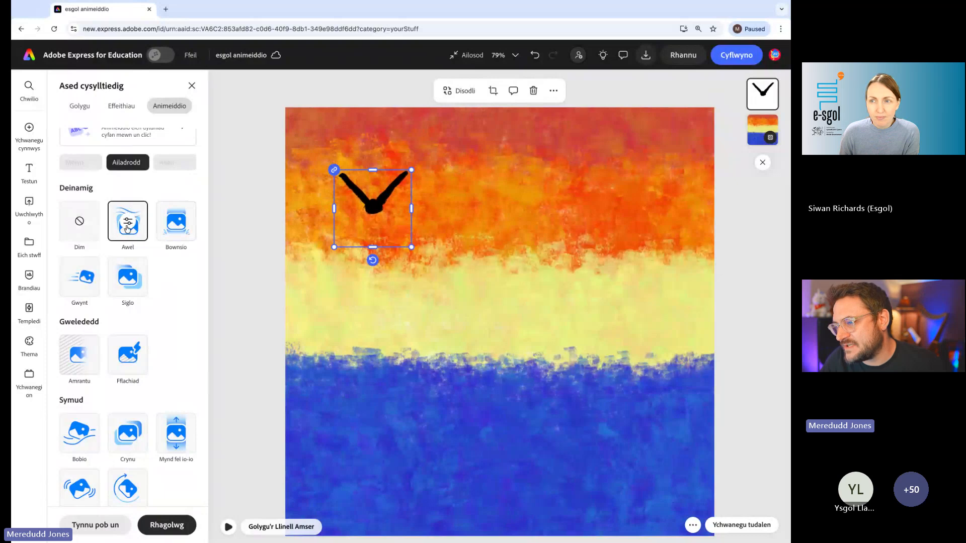
pyautogui.scroll(5, 128, 229)
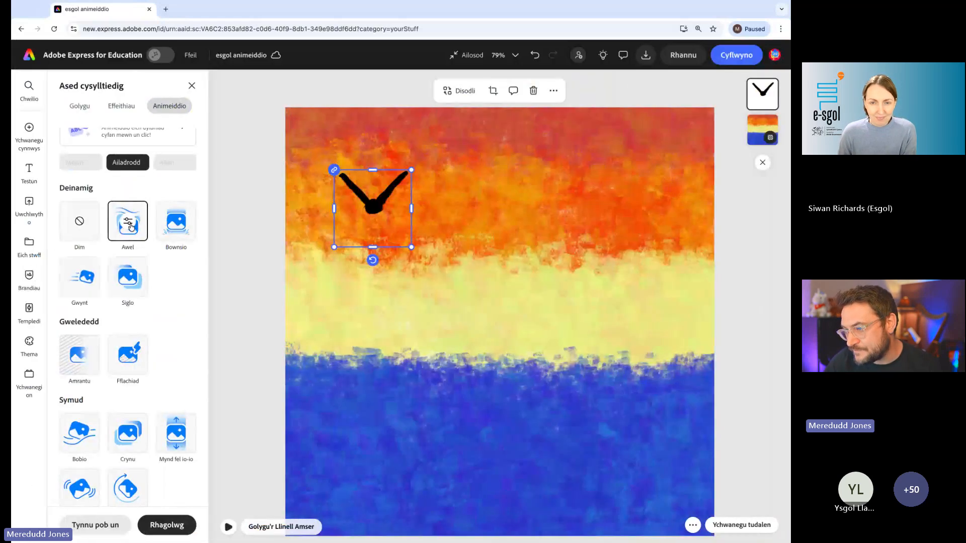
pyautogui.click(129, 224)
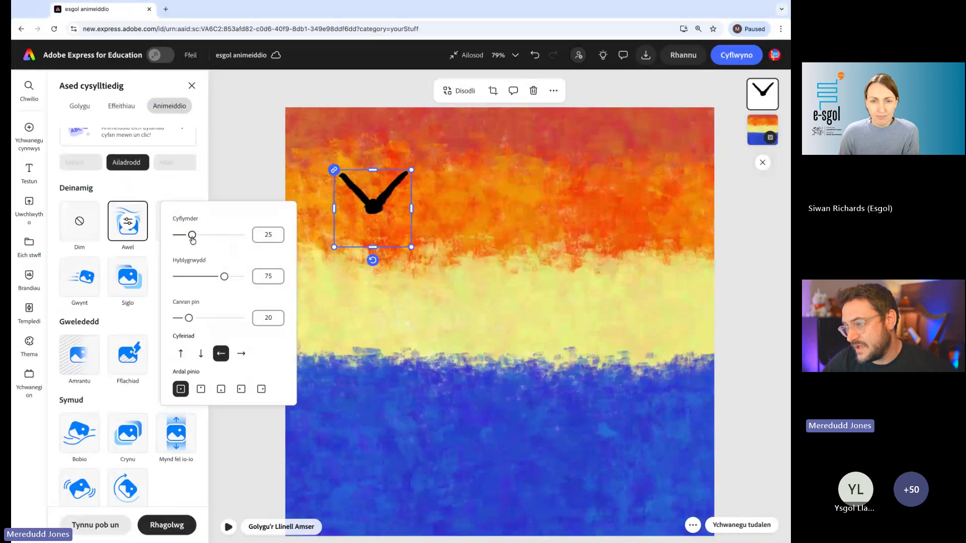
pyautogui.moveTo(193, 240); pyautogui.dragTo(218, 235)
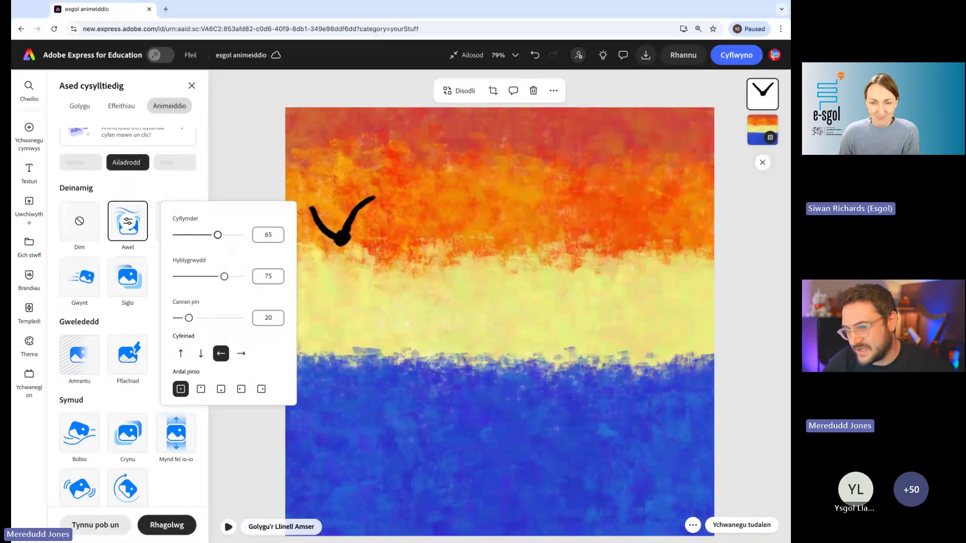
pyautogui.moveTo(218, 235); pyautogui.dragTo(202, 235)
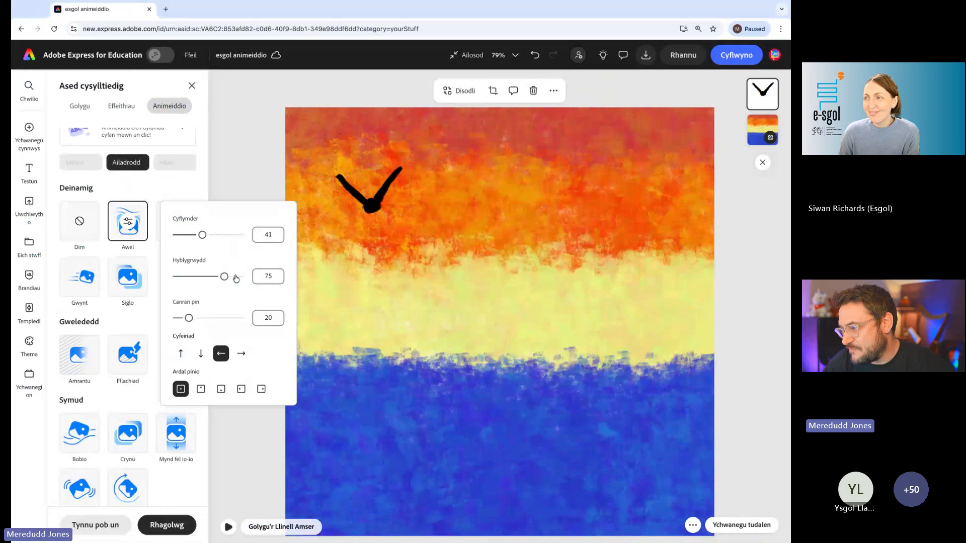
# - Try Awel's Hyblygrwydd at 100 and 24, set Cyfeiriad to downward, and settle Hyblygrwydd at 44
pyautogui.moveTo(225, 277); pyautogui.dragTo(271, 280)
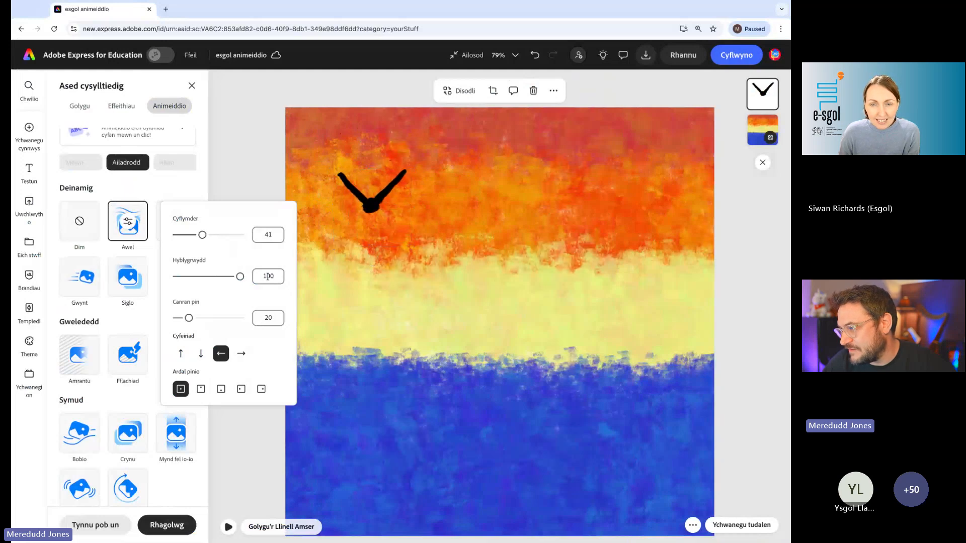
pyautogui.moveTo(240, 276); pyautogui.dragTo(192, 277)
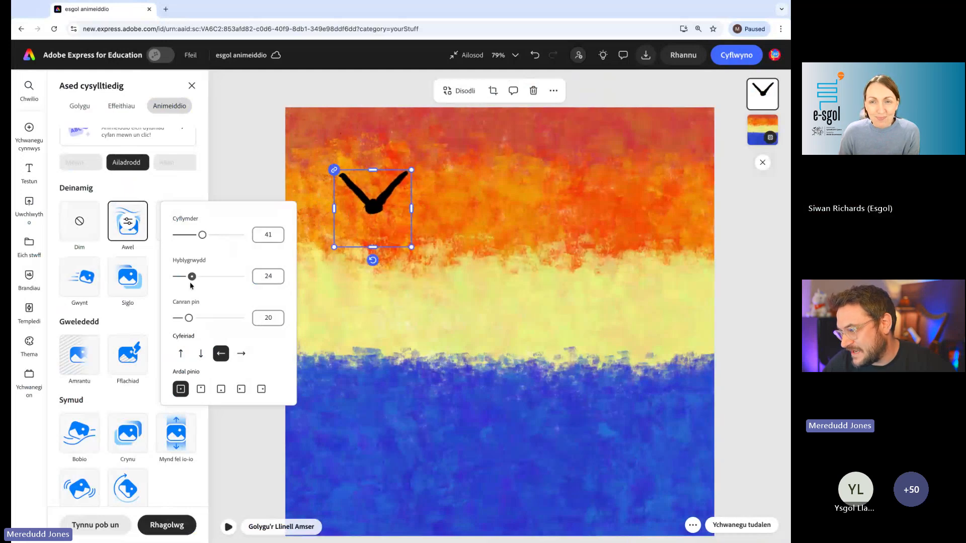
pyautogui.click(204, 357)
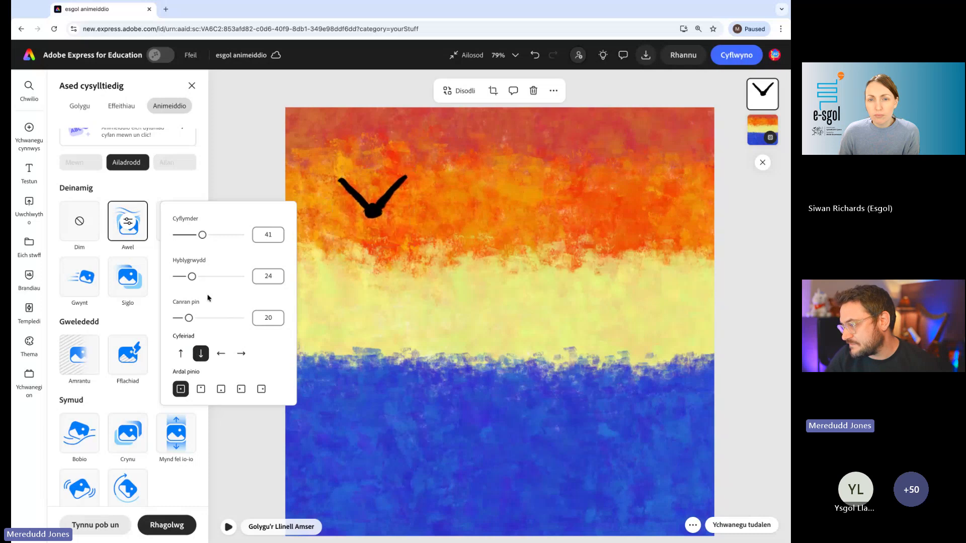
pyautogui.moveTo(192, 276); pyautogui.dragTo(204, 277)
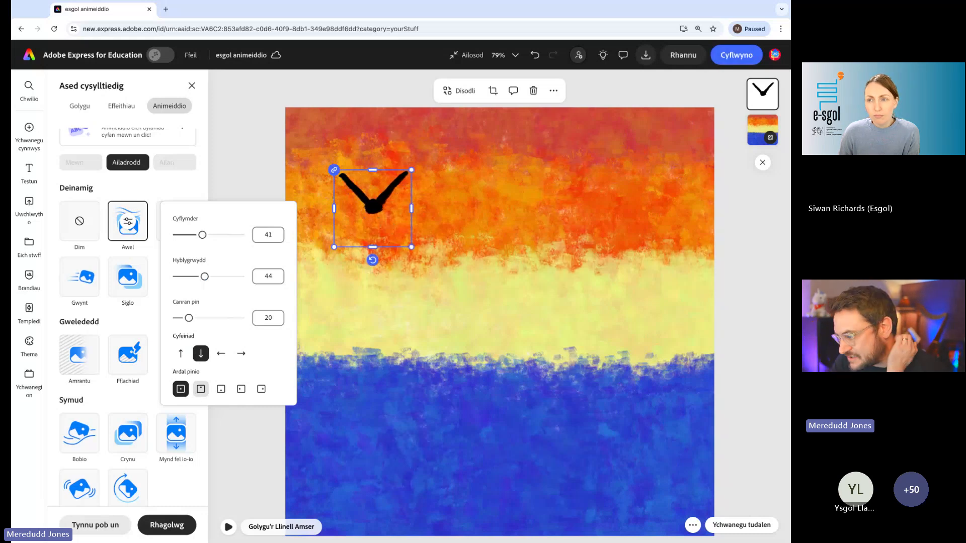
# - Set Awel's Ardal pinio to the top edge and raise both Hyblygrwydd and Cyflymder to 64
pyautogui.scroll(5, 205, 394)
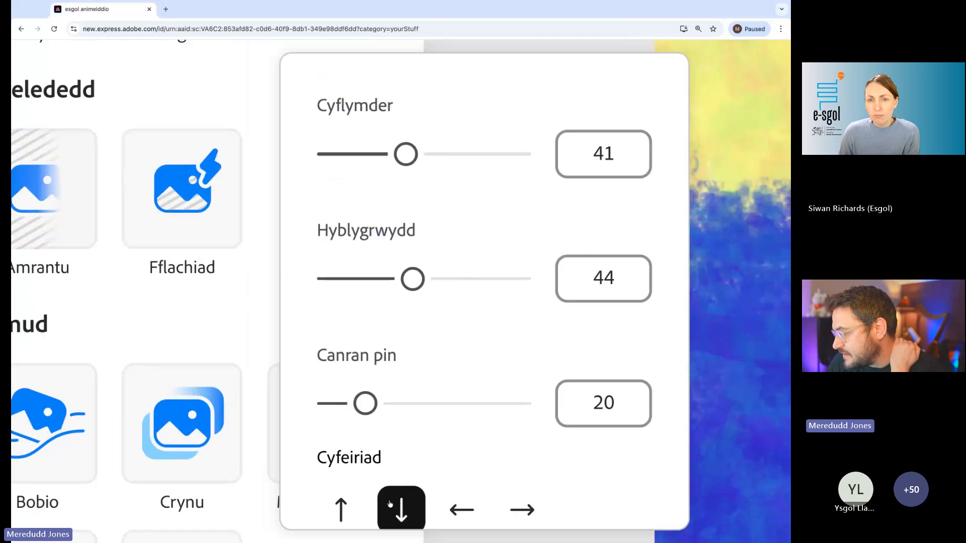
pyautogui.scroll(-3, 399, 528)
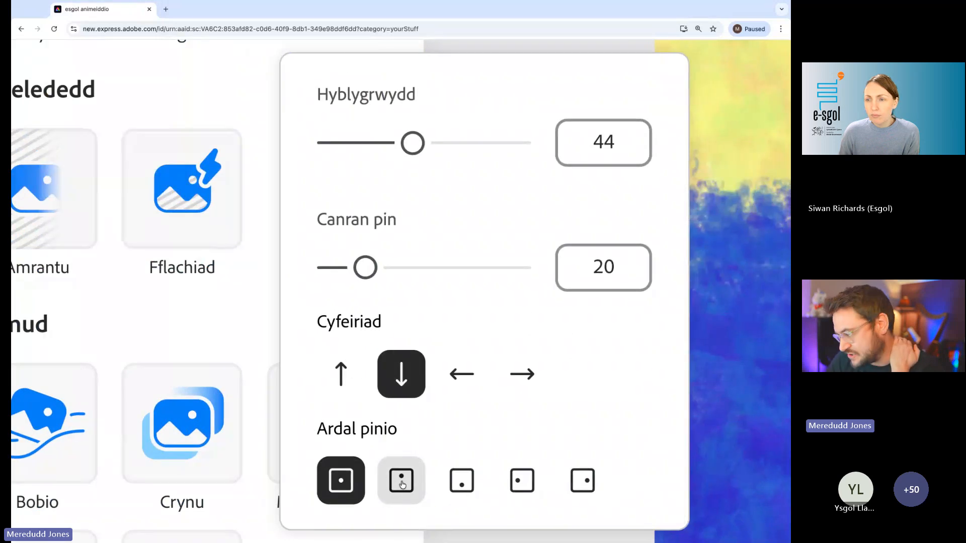
pyautogui.click(402, 485)
pyautogui.scroll(-5, 402, 485)
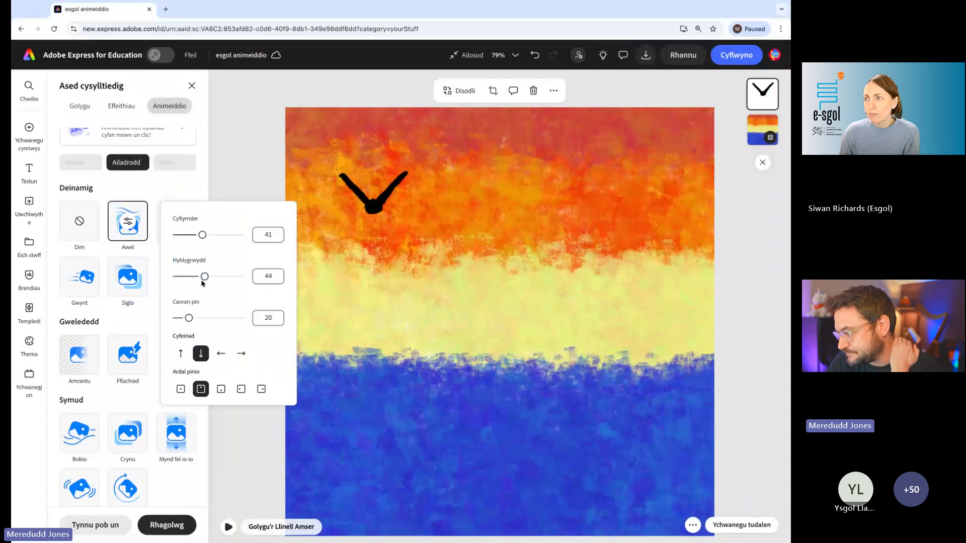
pyautogui.moveTo(204, 277); pyautogui.dragTo(219, 277)
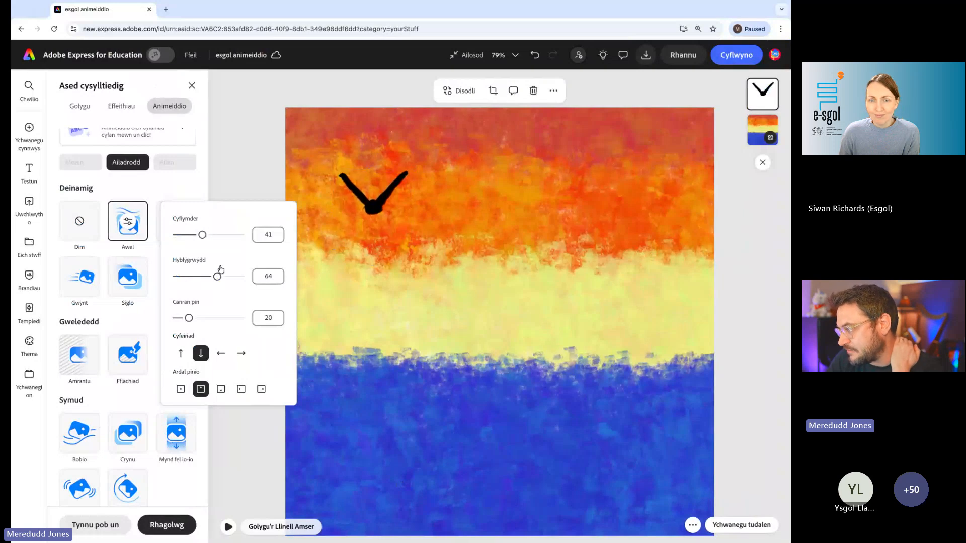
pyautogui.moveTo(206, 237); pyautogui.dragTo(218, 237)
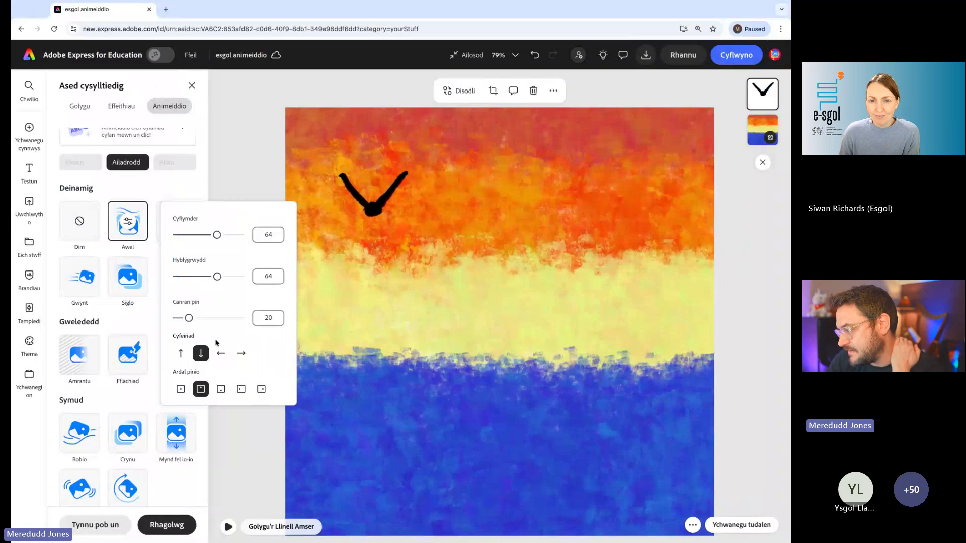
# - Set Awel's Ardal pinio to the bottom edge, with Hyblygrwydd 68, Cyflymder 54 and Canran pin 35, and close its settings
pyautogui.click(221, 389)
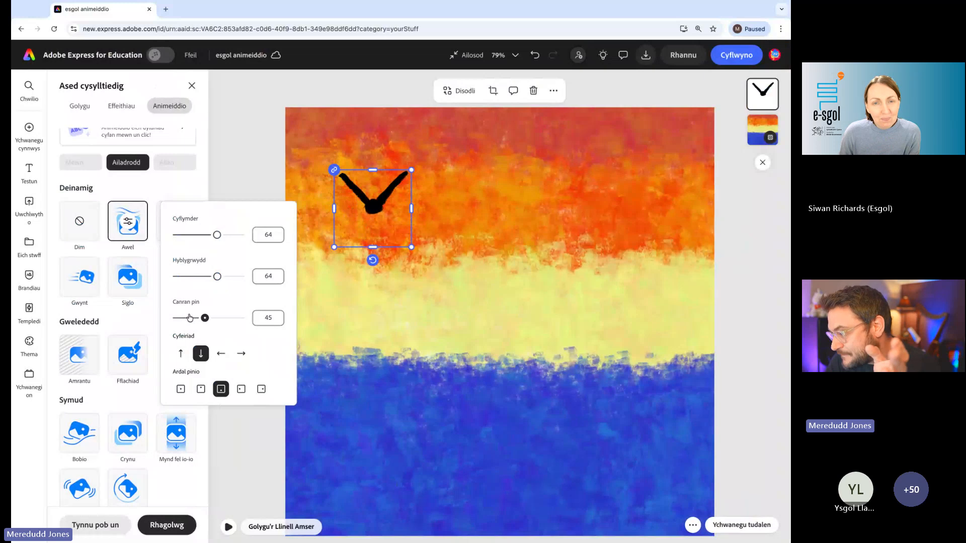
pyautogui.click(205, 318)
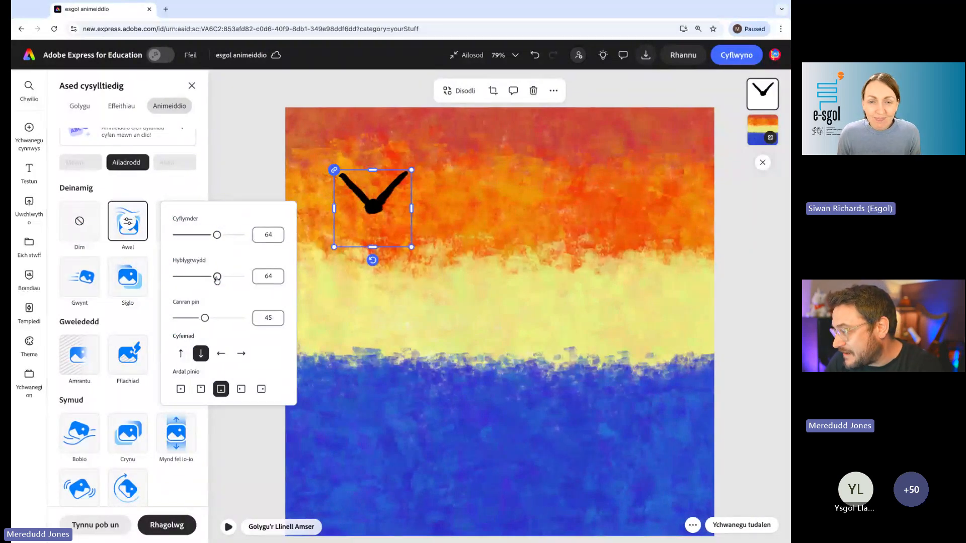
pyautogui.moveTo(217, 277); pyautogui.dragTo(219, 277)
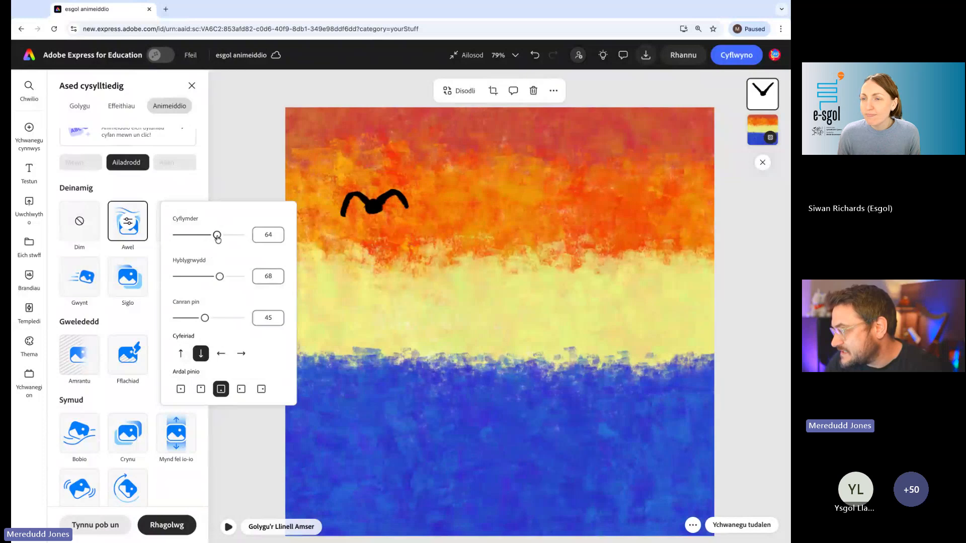
pyautogui.moveTo(216, 236); pyautogui.dragTo(212, 240)
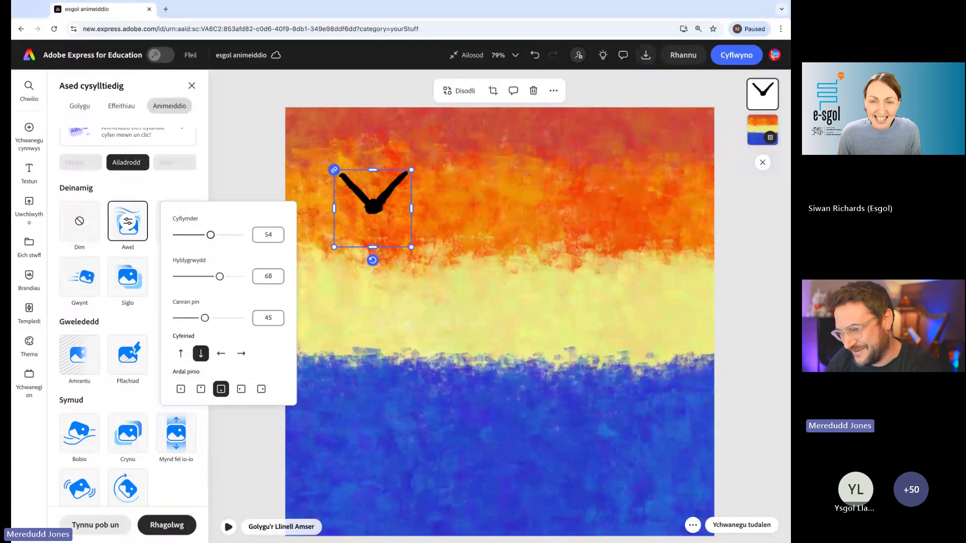
pyautogui.moveTo(207, 325); pyautogui.dragTo(199, 322)
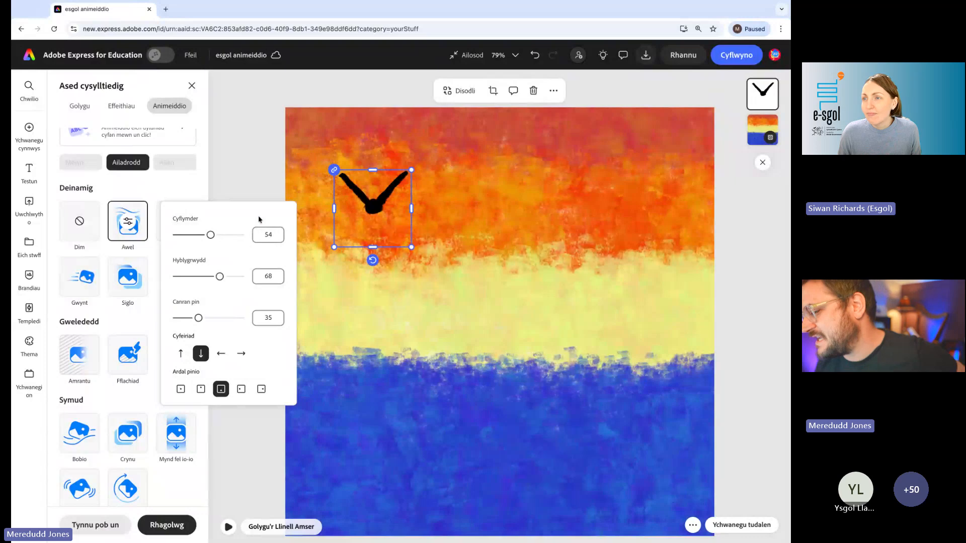
pyautogui.click(253, 164)
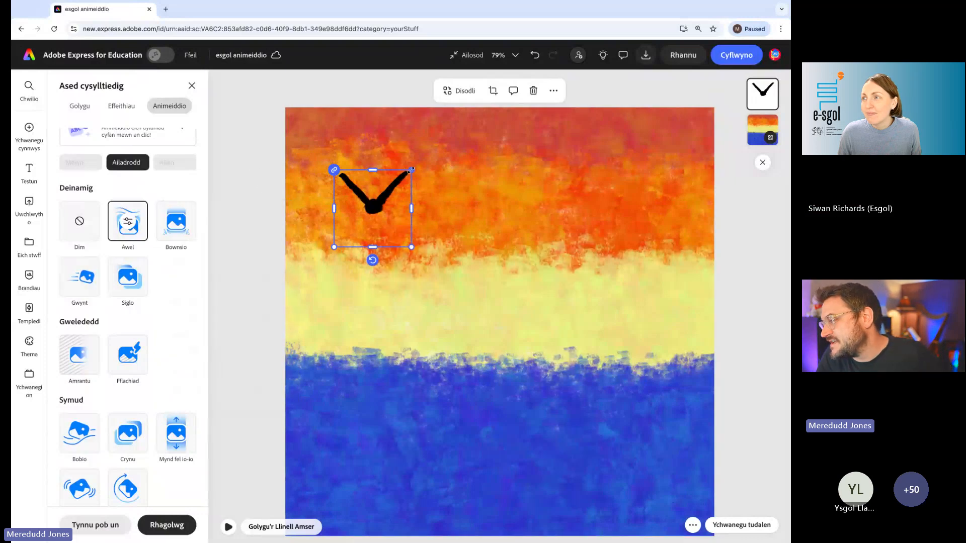
# - Shrink the bird, move it to the right part of the orange band, and play the animation
pyautogui.moveTo(411, 170); pyautogui.dragTo(591, 218)
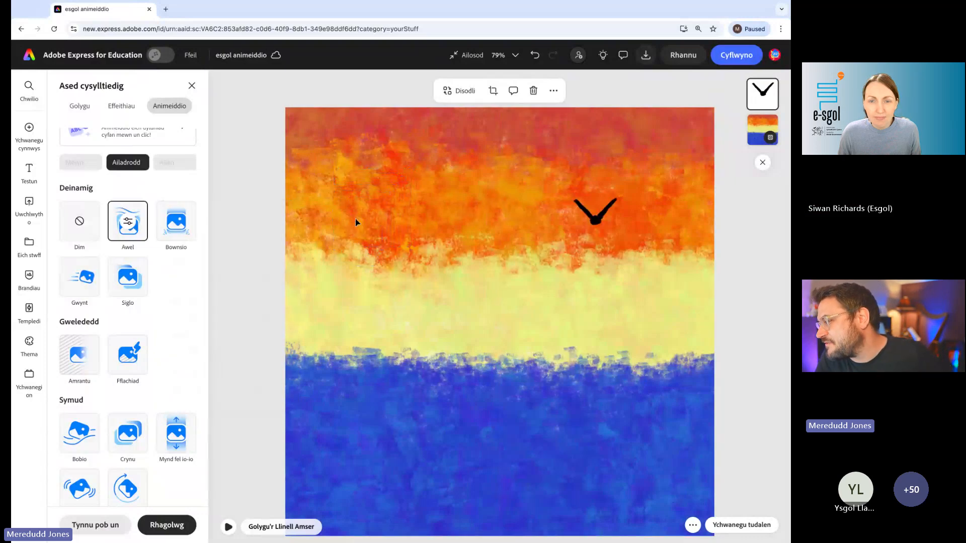
pyautogui.click(228, 527)
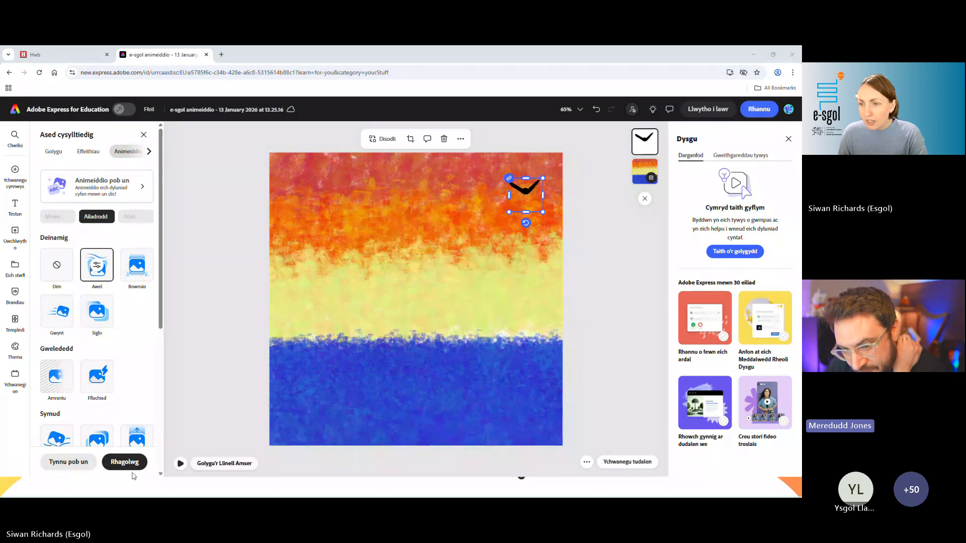
pyautogui.click(180, 467)
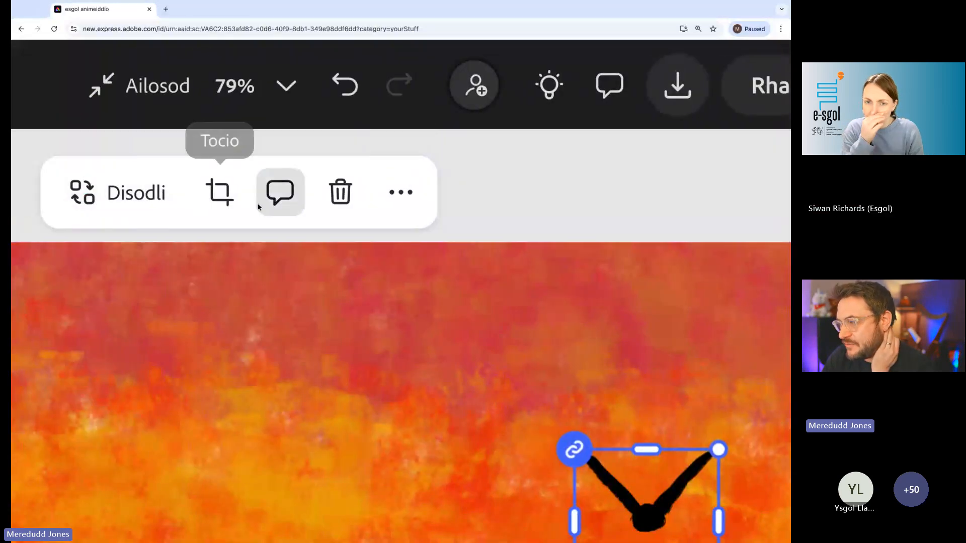
# - Duplicate the animated bird, place the copy in the orange band near the page's upper-left corner, and play the animation
pyautogui.click(401, 202)
pyautogui.scroll(-5, 500, 207)
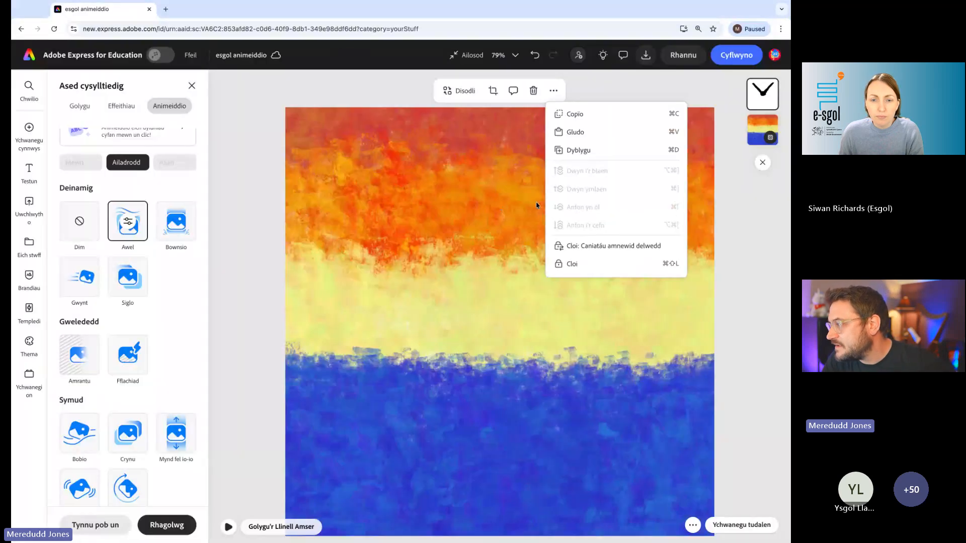
pyautogui.click(592, 153)
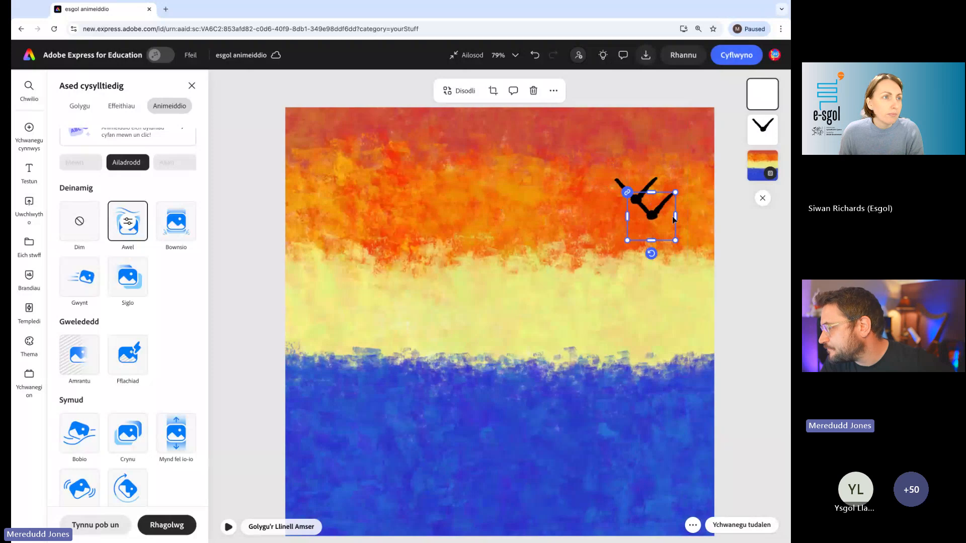
pyautogui.moveTo(655, 219); pyautogui.dragTo(375, 196)
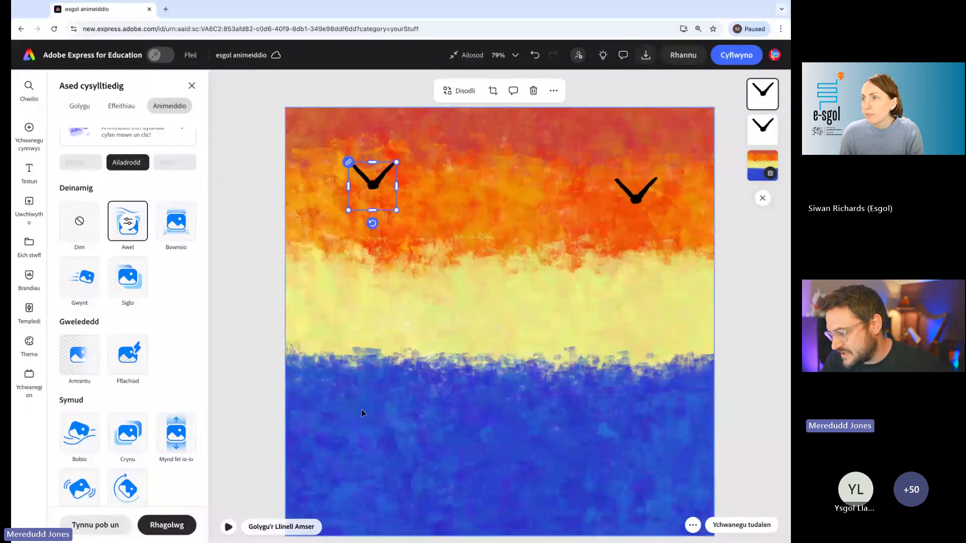
pyautogui.click(228, 527)
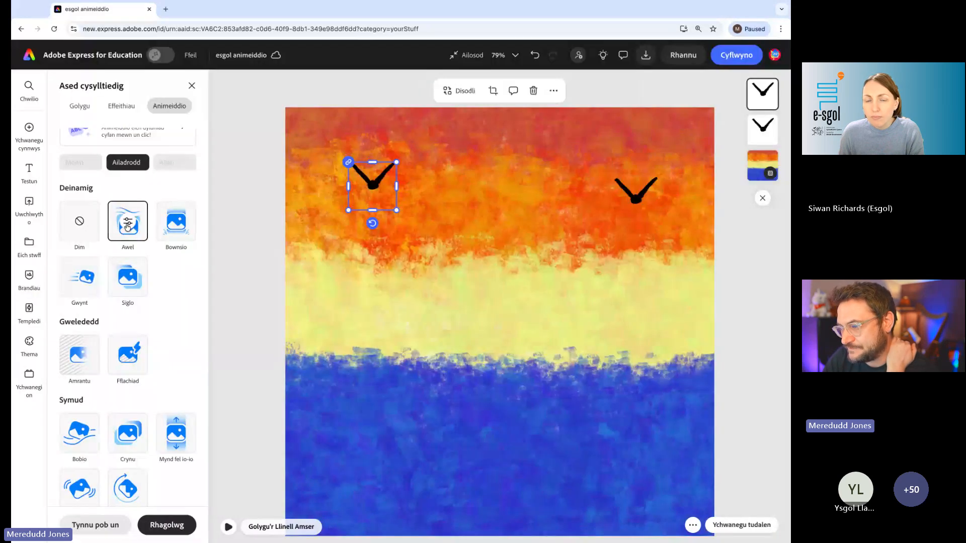
# - Set the copied bird's Awel animation to Cyflymder 42, Hyblygrwydd 75 and Canran pin 43, and play the animation
pyautogui.click(363, 292)
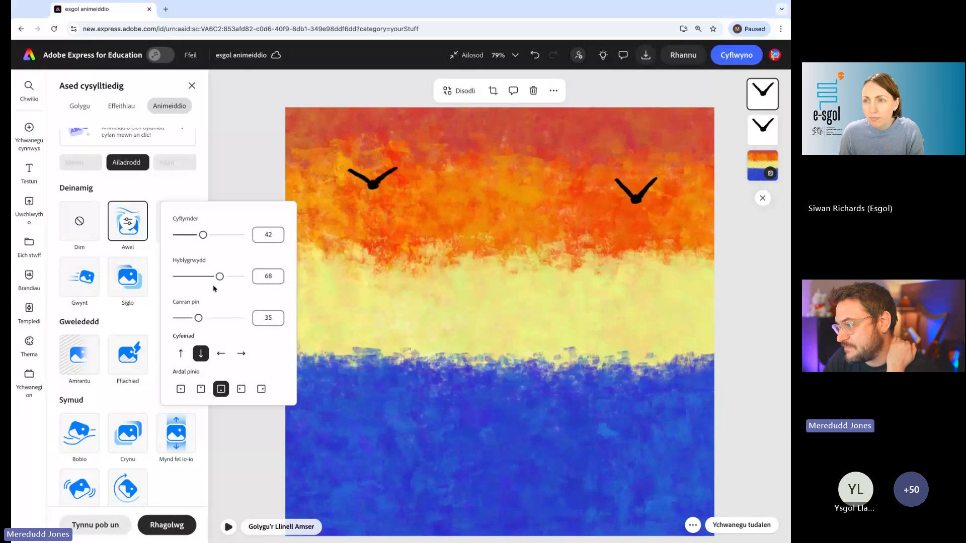
pyautogui.moveTo(221, 277); pyautogui.dragTo(224, 277)
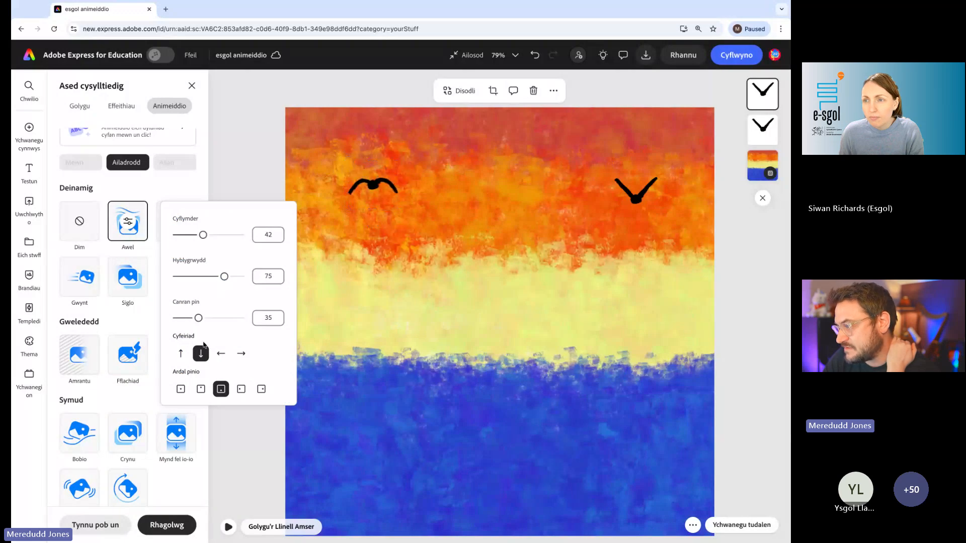
pyautogui.moveTo(199, 318); pyautogui.dragTo(203, 318)
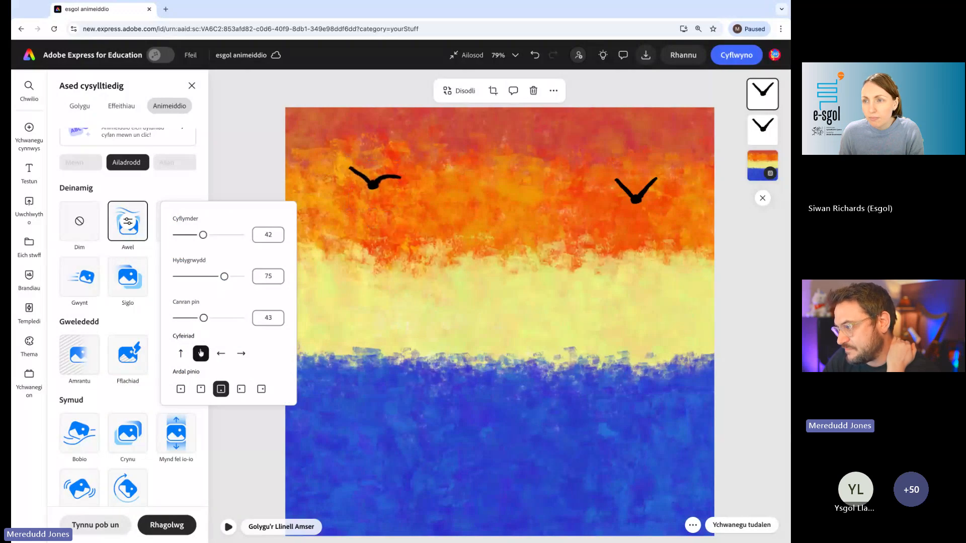
pyautogui.click(232, 476)
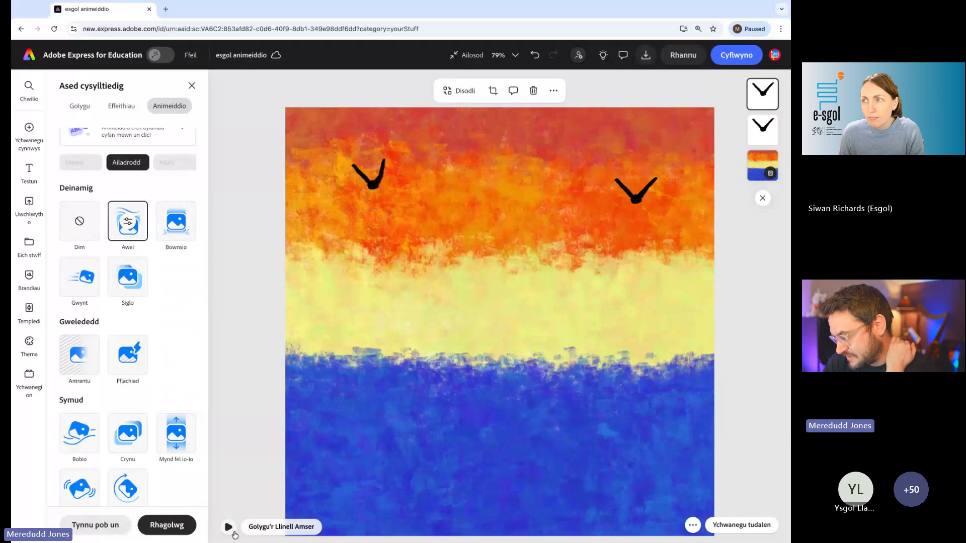
pyautogui.click(228, 527)
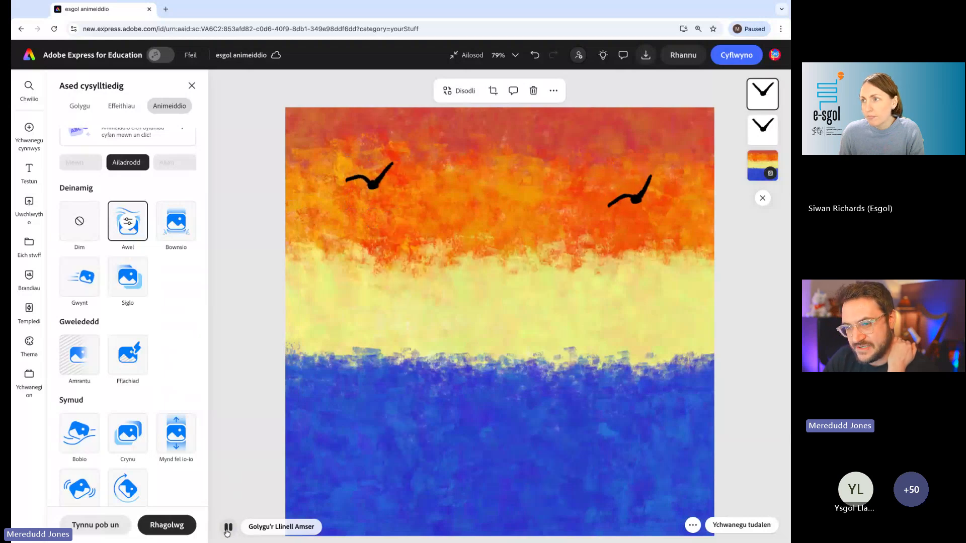
# - Shrink the copied bird into the page's upper-left corner, move the other bird down towards the yellow band, and play the animation
pyautogui.click(371, 176)
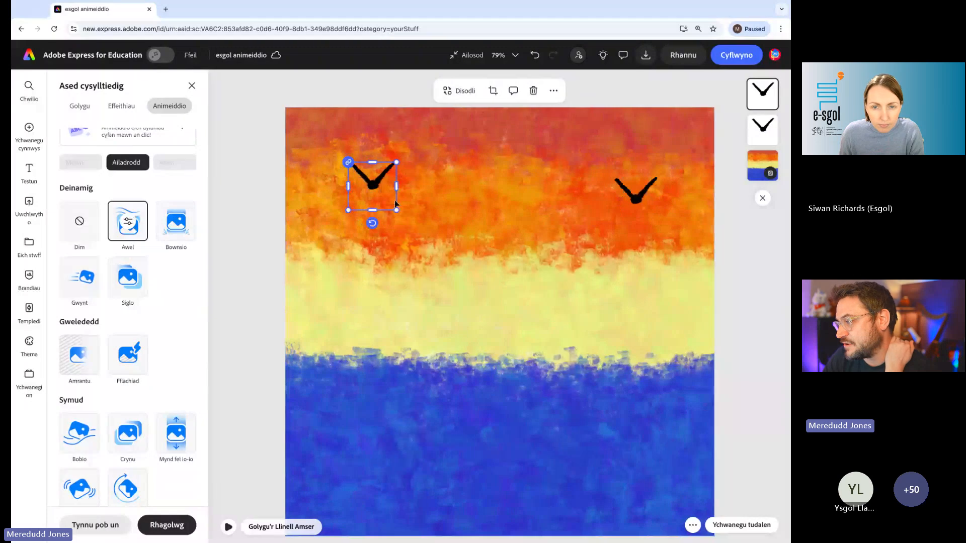
pyautogui.moveTo(398, 211); pyautogui.dragTo(328, 149)
pyautogui.moveTo(647, 197); pyautogui.dragTo(670, 250)
pyautogui.click(228, 527)
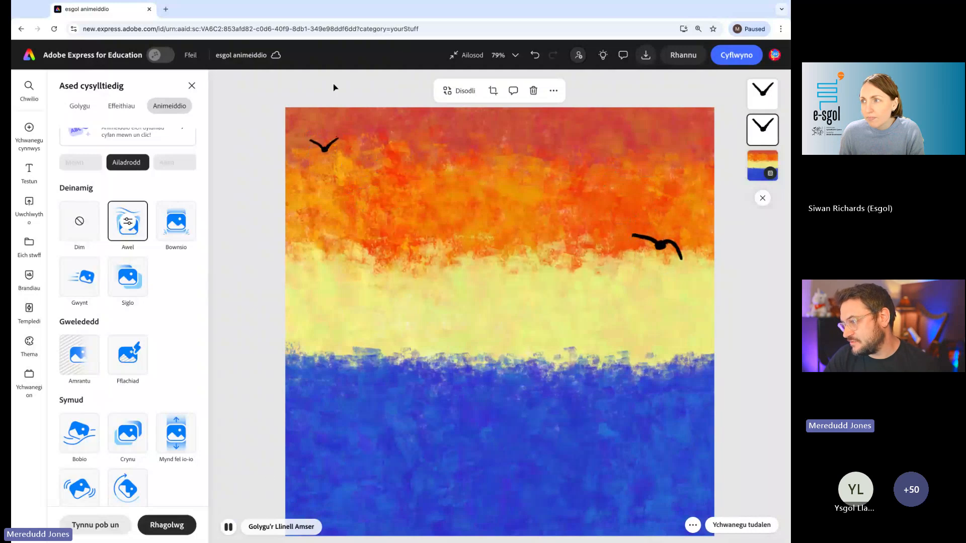
# - Set the small bird's Awel Cyflymder to 54 and close its animation settings
pyautogui.click(327, 151)
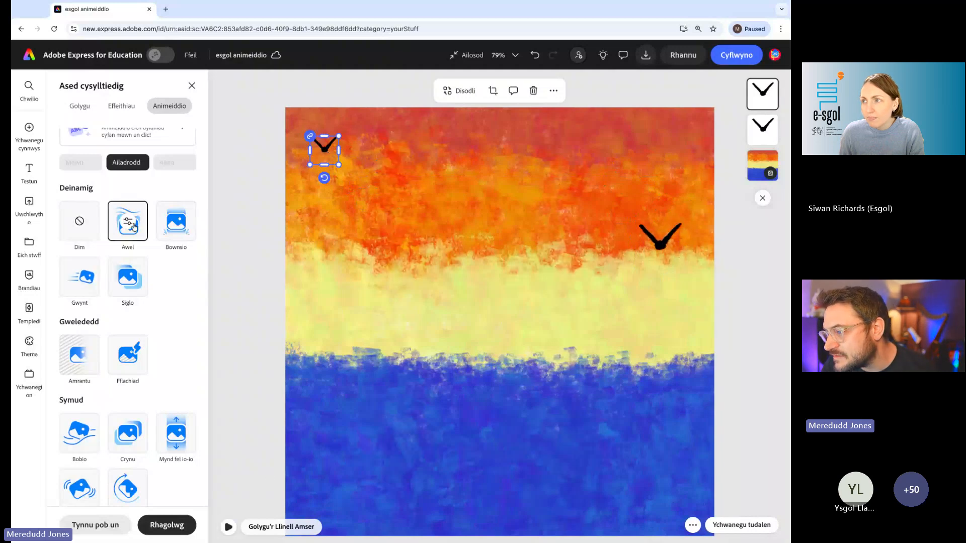
pyautogui.click(133, 226)
pyautogui.moveTo(206, 239); pyautogui.dragTo(211, 241)
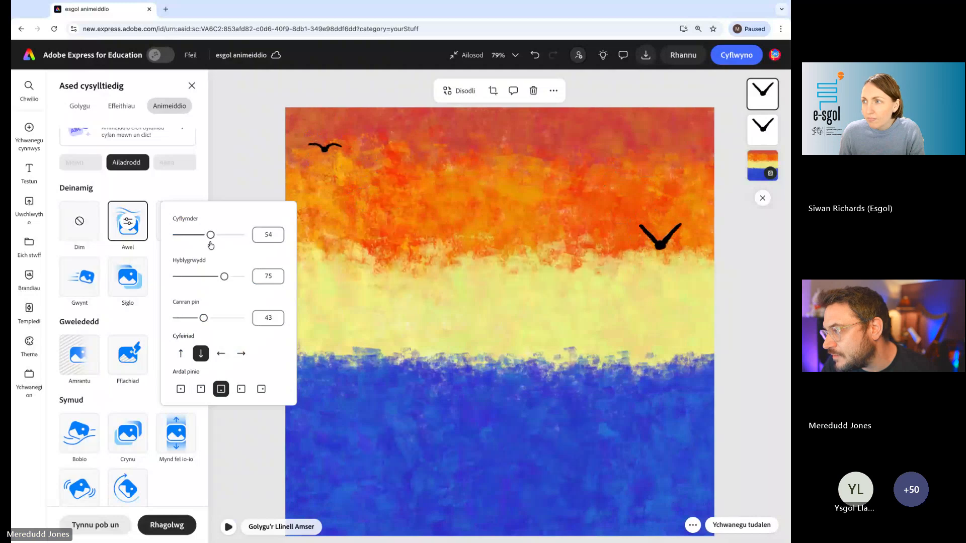
pyautogui.click(252, 171)
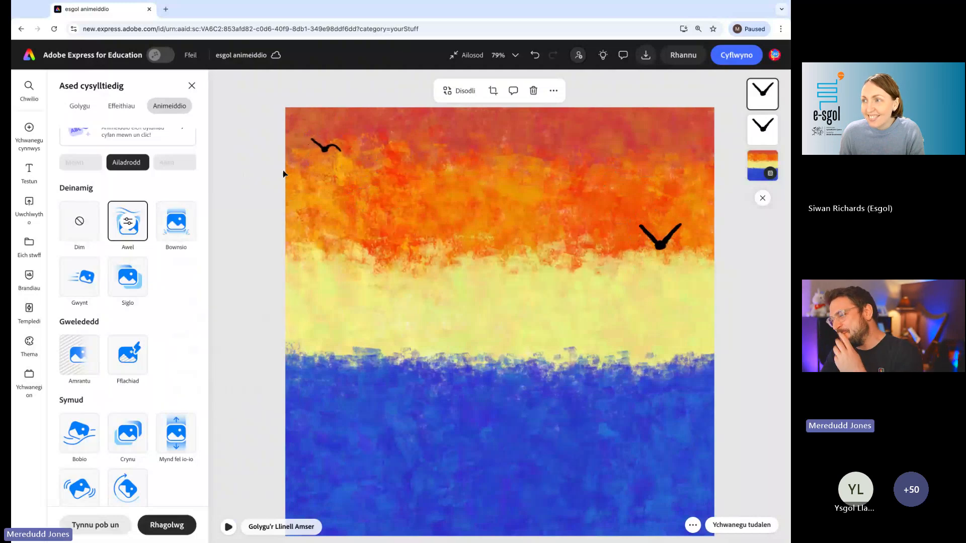
# - Nudge the larger bird up and right, and rotate the small bird slightly anticlockwise
pyautogui.click(660, 237)
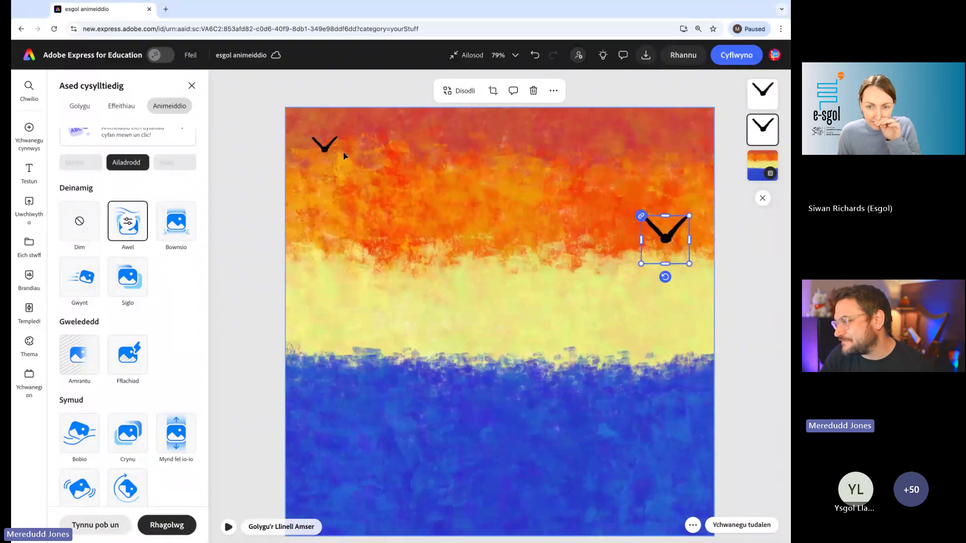
pyautogui.click(324, 146)
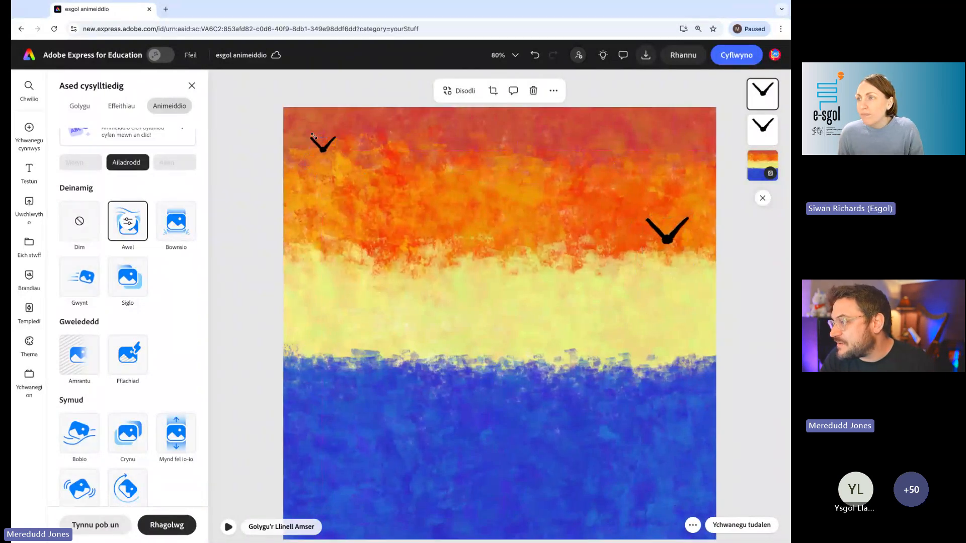
pyautogui.scroll(5, 313, 143)
pyautogui.moveTo(283, 224)
pyautogui.mouseDown()
pyautogui.moveTo(323, 200)
pyautogui.moveTo(287, 230)
pyautogui.moveTo(241, 203)
pyautogui.moveTo(300, 220)
pyautogui.moveTo(325, 201)
pyautogui.moveTo(272, 223)
pyautogui.moveTo(246, 210)
pyautogui.moveTo(312, 213)
pyautogui.moveTo(293, 224)
pyautogui.mouseUp()
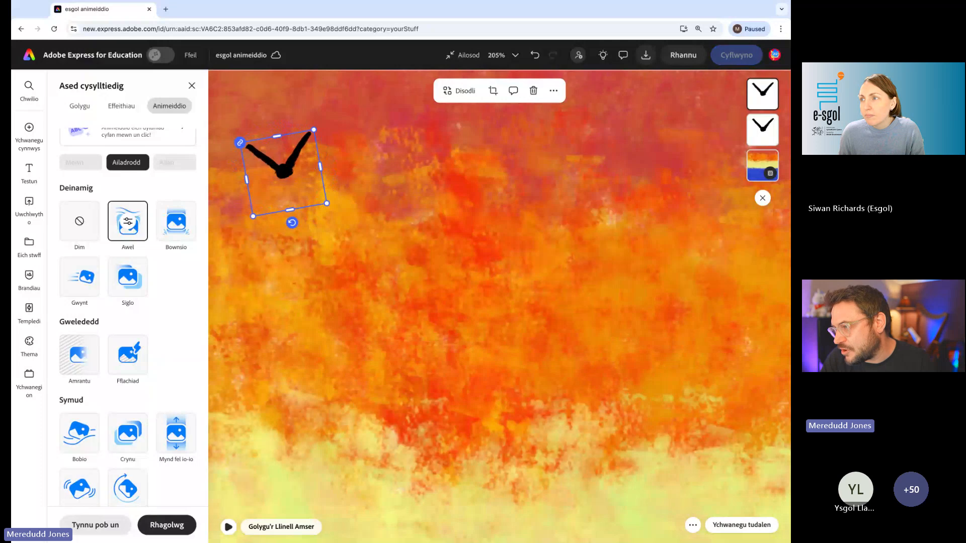
pyautogui.scroll(-10, 308, 241)
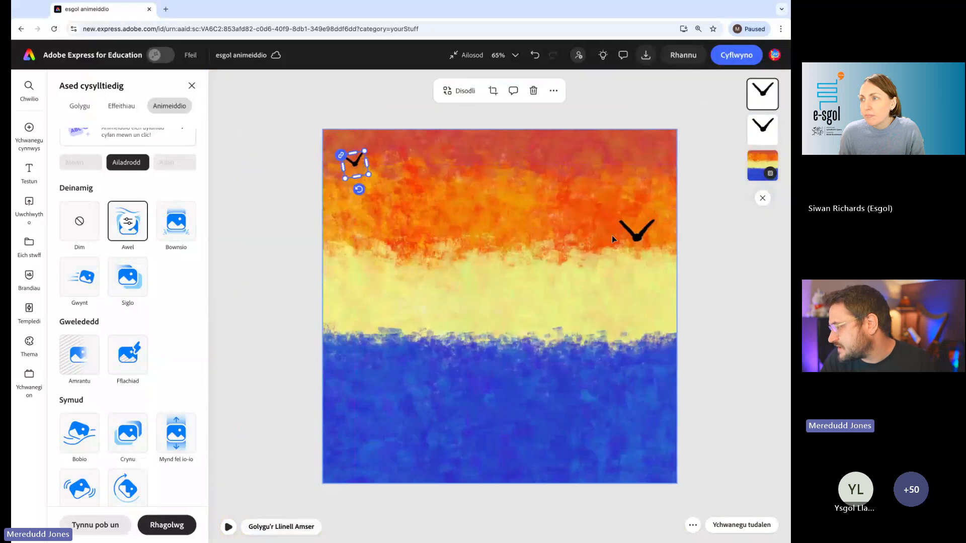
# - Rotate the larger bird clockwise, move it down to where the orange meets the yellow band, and play the animation
pyautogui.click(637, 232)
pyautogui.moveTo(636, 267); pyautogui.dragTo(658, 276)
pyautogui.moveTo(639, 229); pyautogui.dragTo(639, 242)
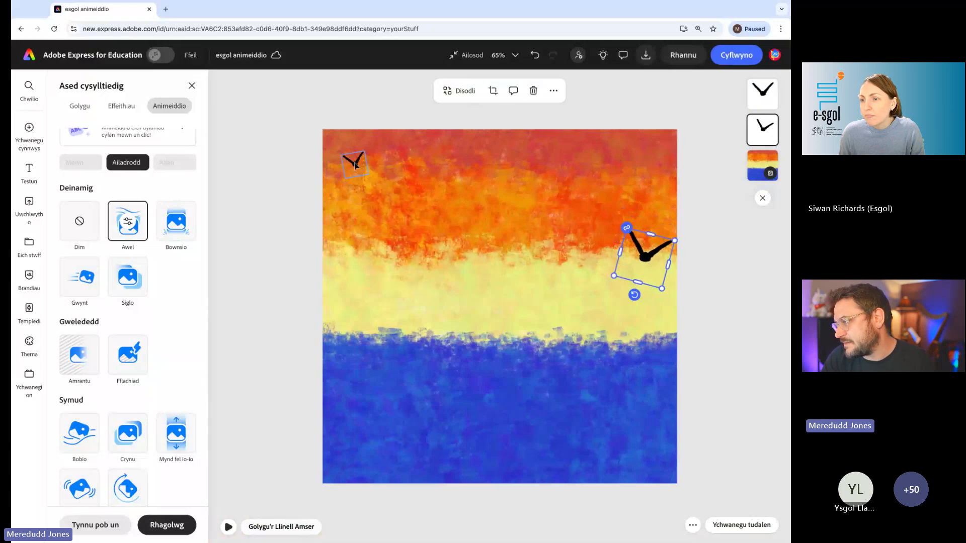
pyautogui.click(228, 527)
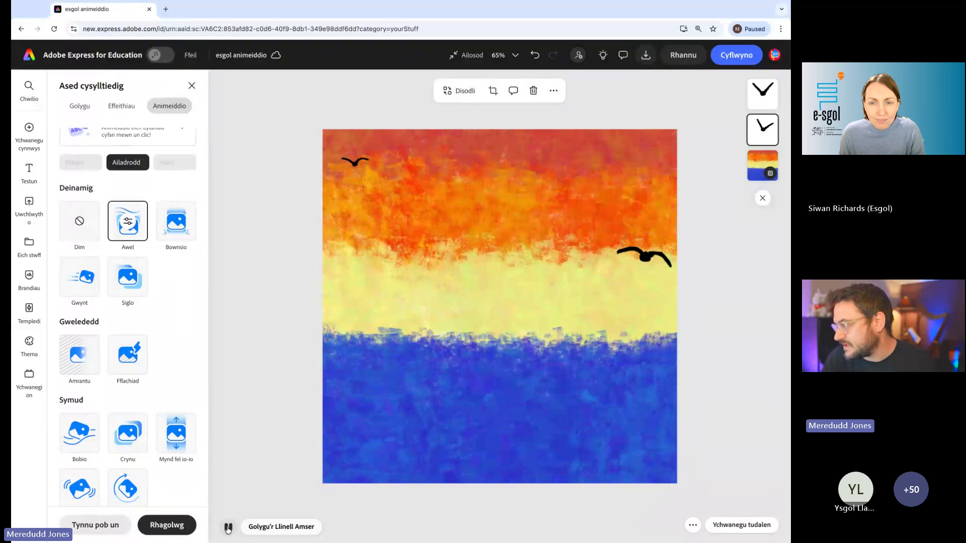
pyautogui.click(228, 528)
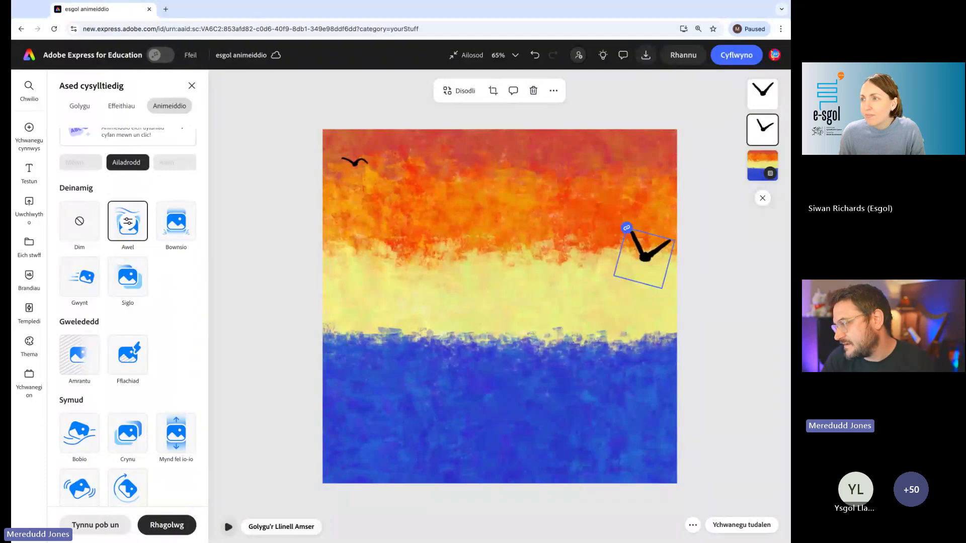
pyautogui.click(228, 528)
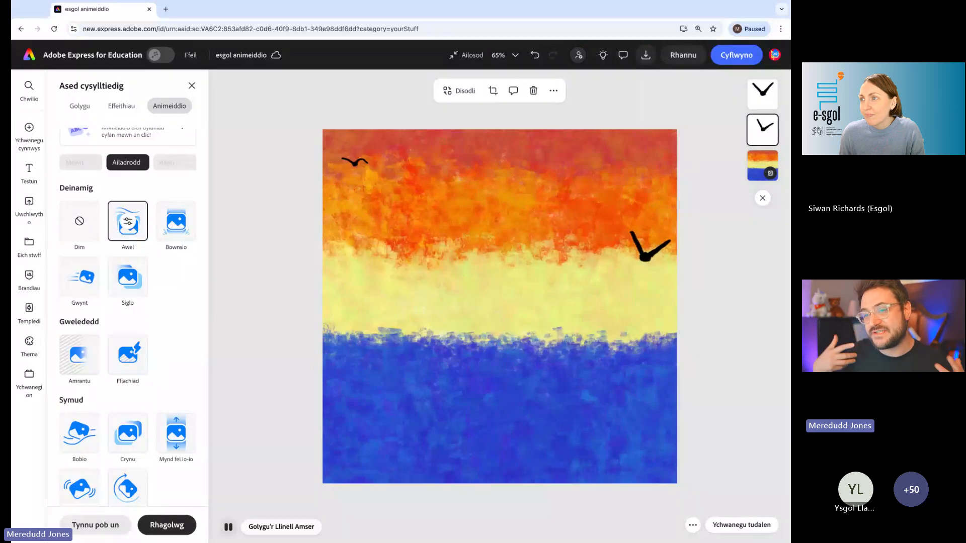
pyautogui.click(656, 251)
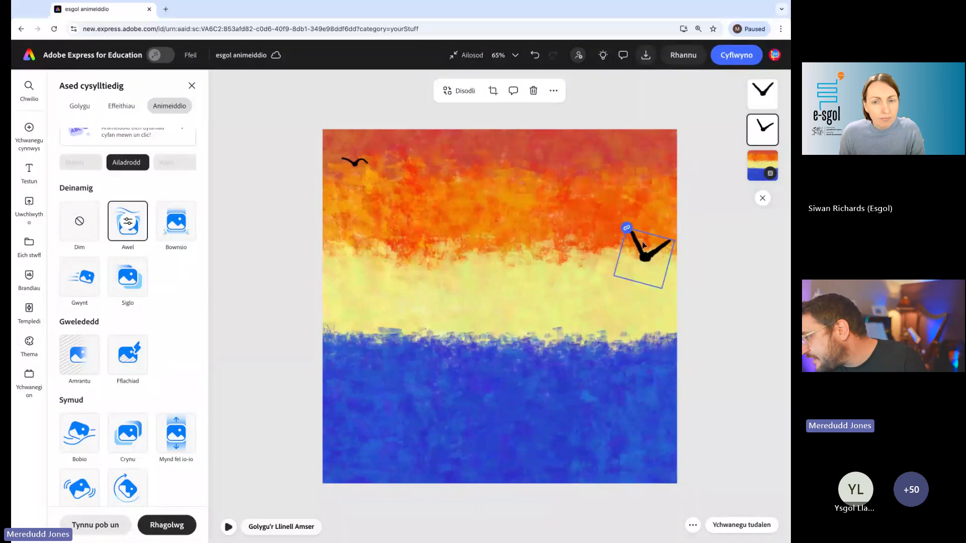
pyautogui.scroll(5, 666, 259)
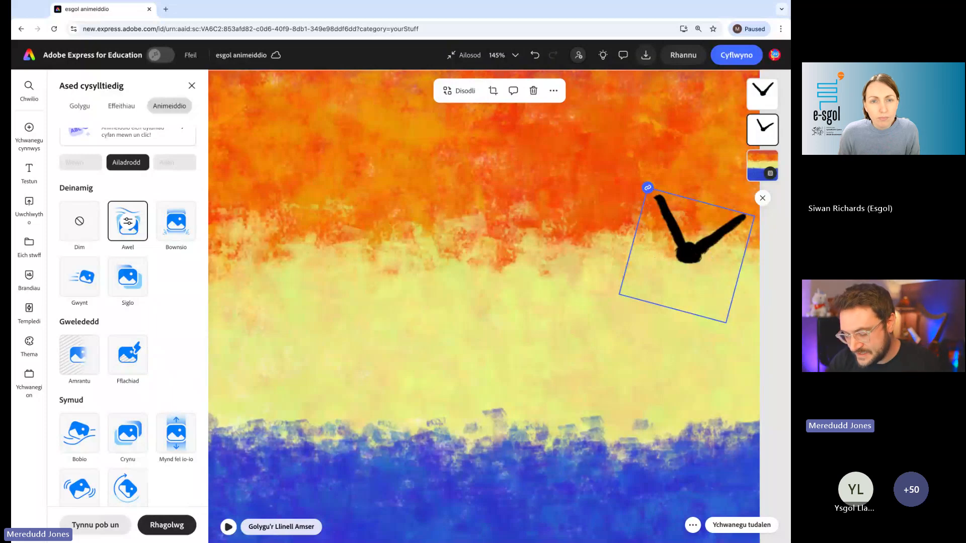
pyautogui.scroll(-5, 660, 232)
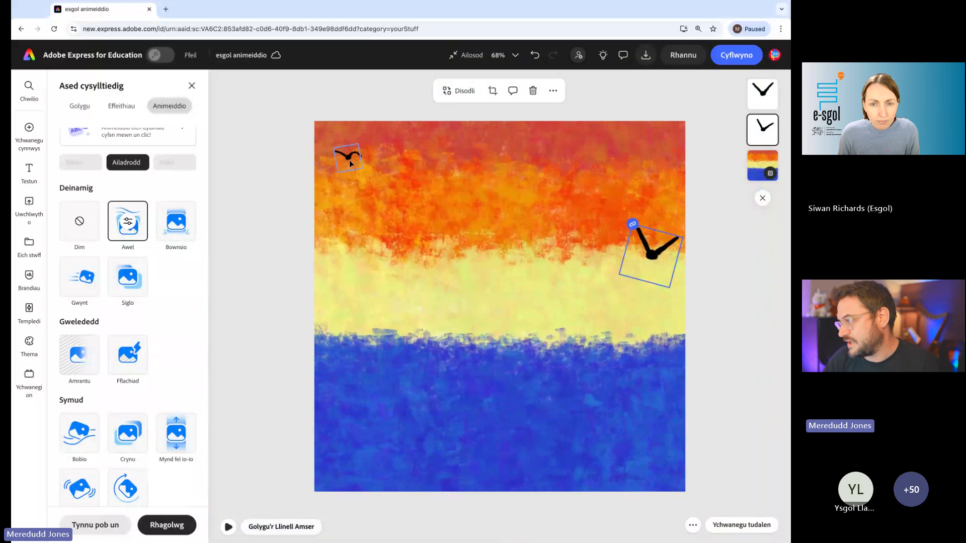
# - Select both birds together on the page and group them
pyautogui.click(300, 170)
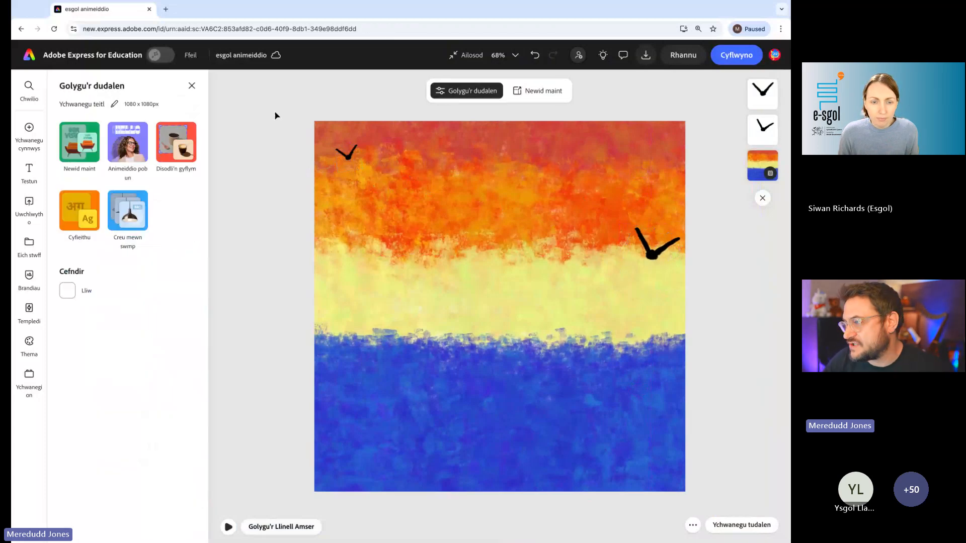
pyautogui.moveTo(255, 91); pyautogui.dragTo(744, 321)
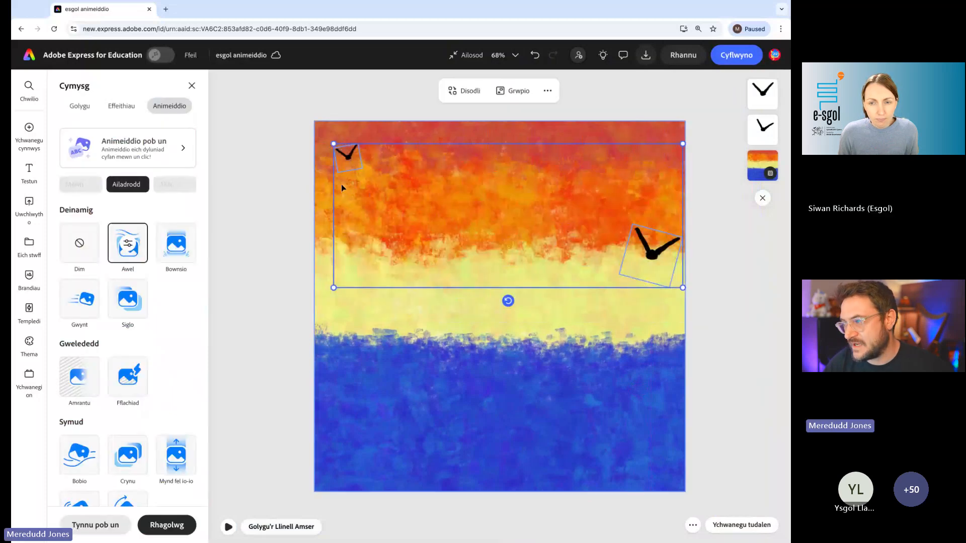
pyautogui.click(270, 174)
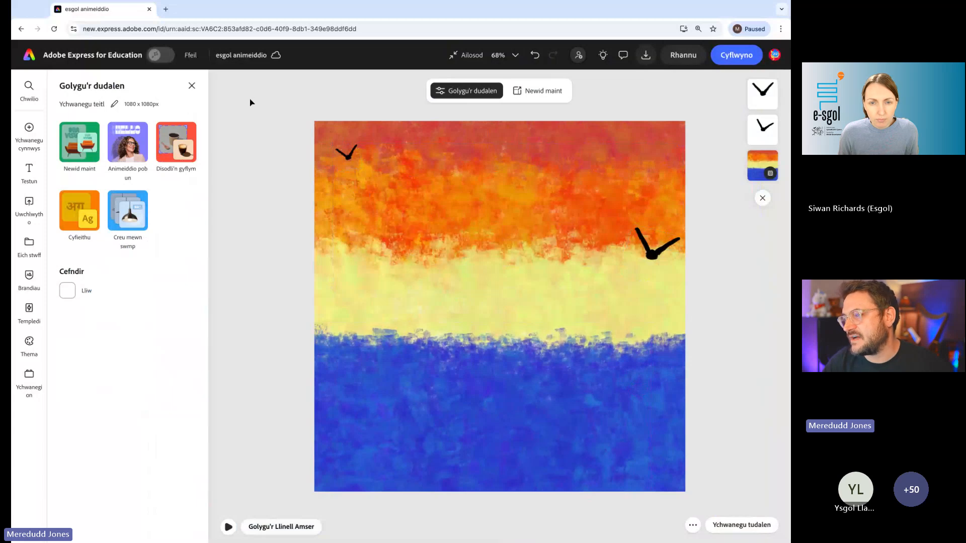
pyautogui.moveTo(245, 92); pyautogui.dragTo(743, 323)
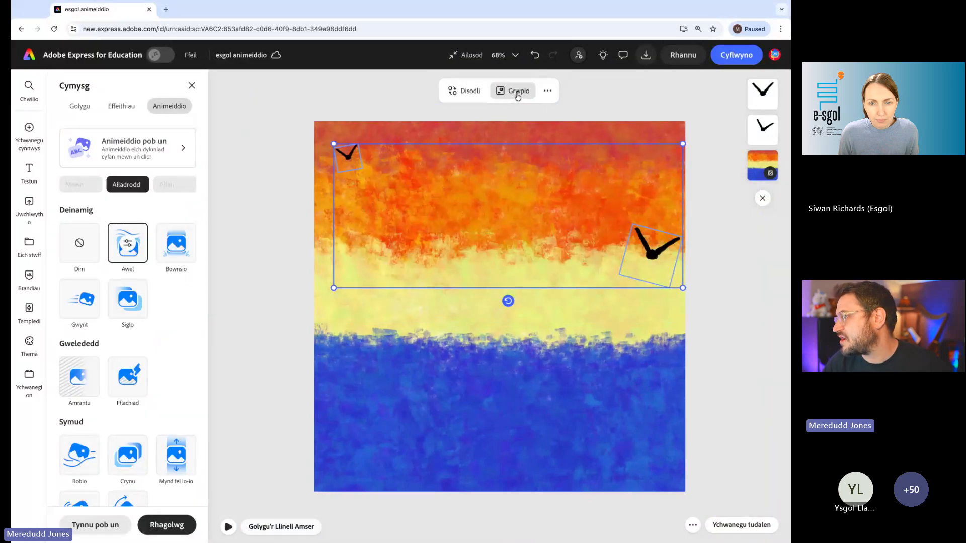
pyautogui.scroll(10, 518, 96)
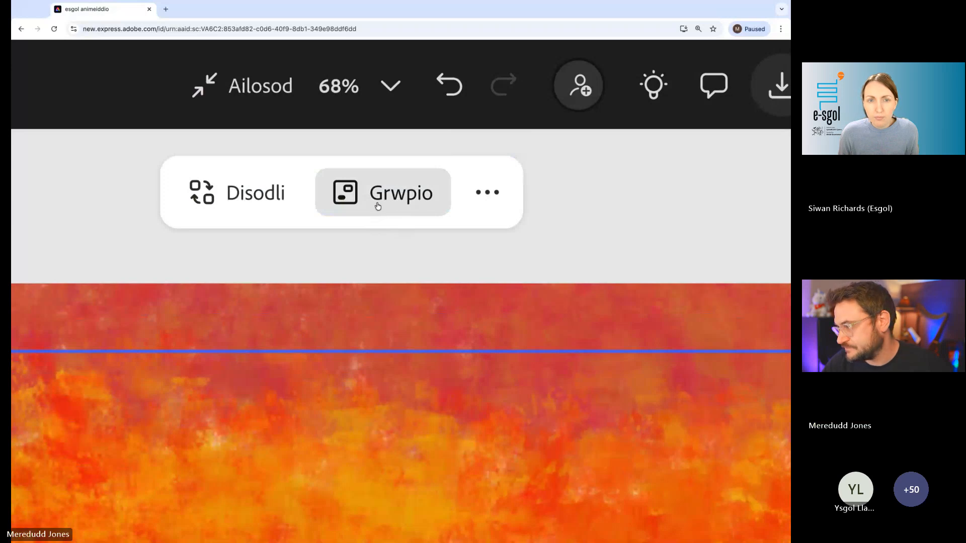
pyautogui.click(387, 206)
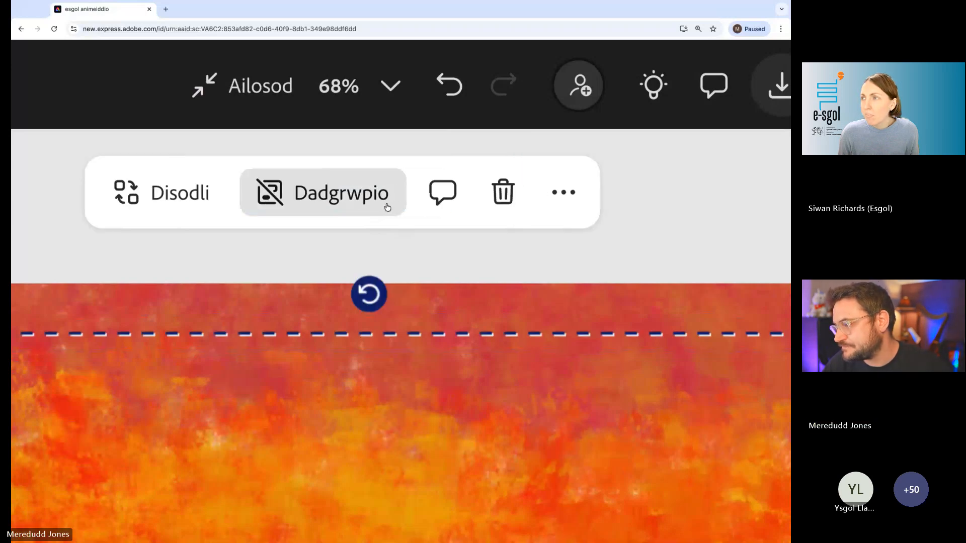
pyautogui.scroll(-10, 387, 207)
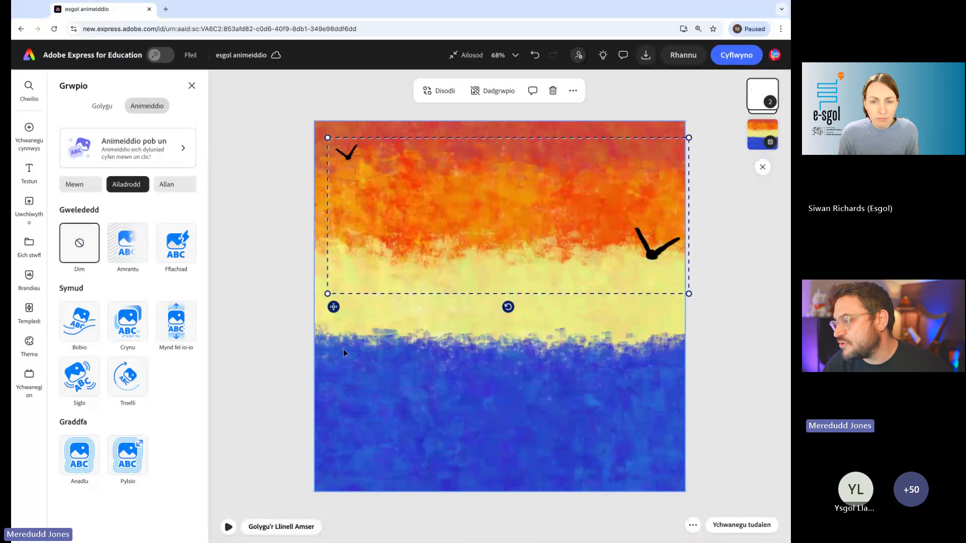
# - Nudge the bird group slightly left and down, and apply looping Bobio animation to it with Cyflymder 16 and Dwysedd 18
pyautogui.moveTo(333, 307)
pyautogui.mouseDown()
pyautogui.moveTo(343, 299)
pyautogui.moveTo(334, 304)
pyautogui.mouseUp()
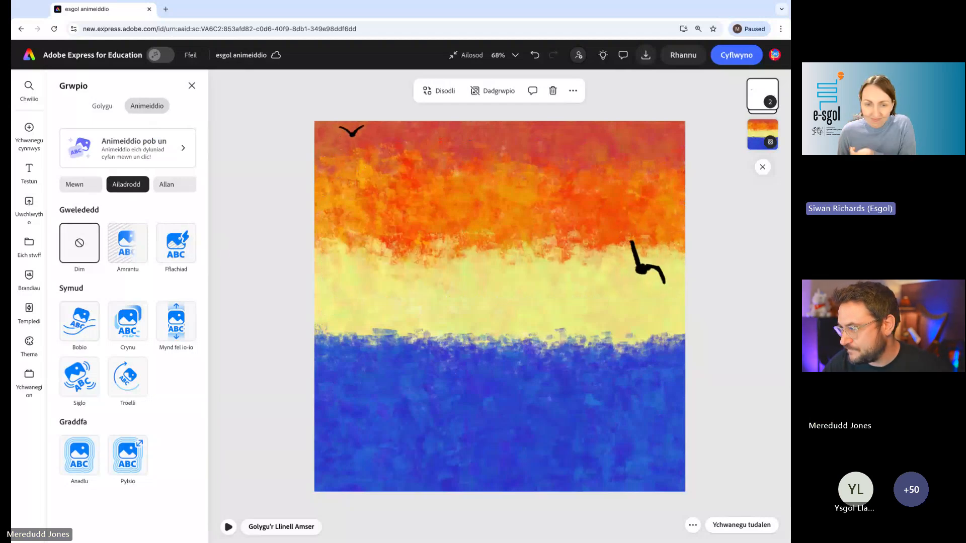
pyautogui.click(79, 321)
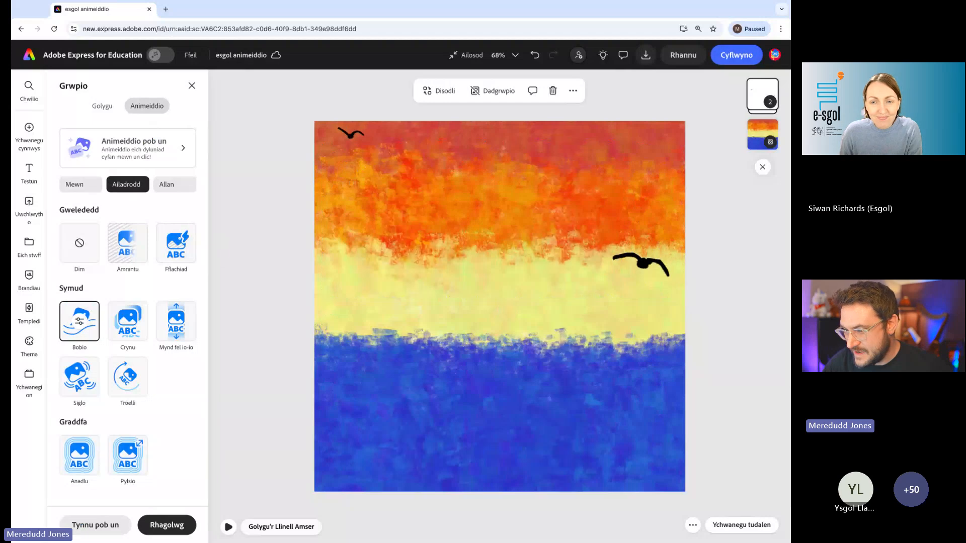
pyautogui.click(79, 321)
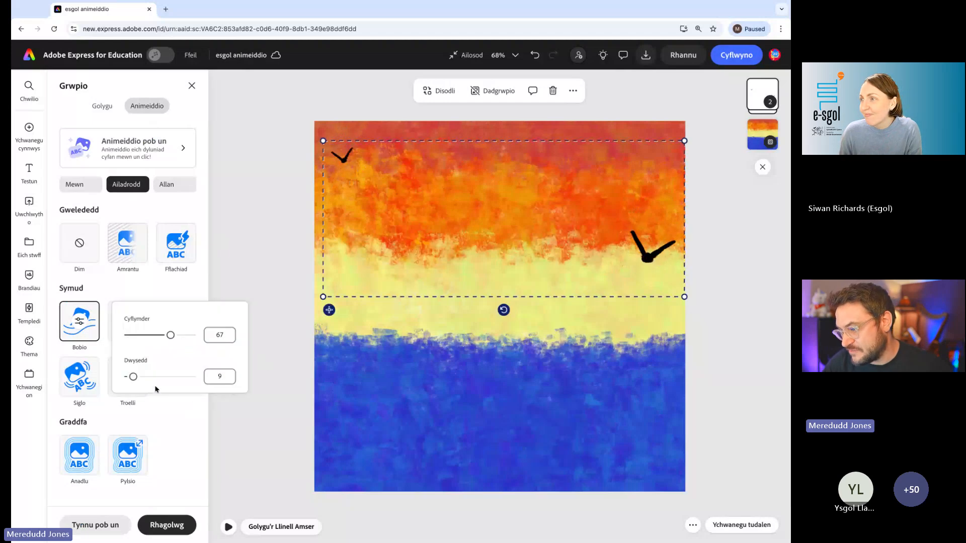
pyautogui.moveTo(167, 337); pyautogui.dragTo(135, 336)
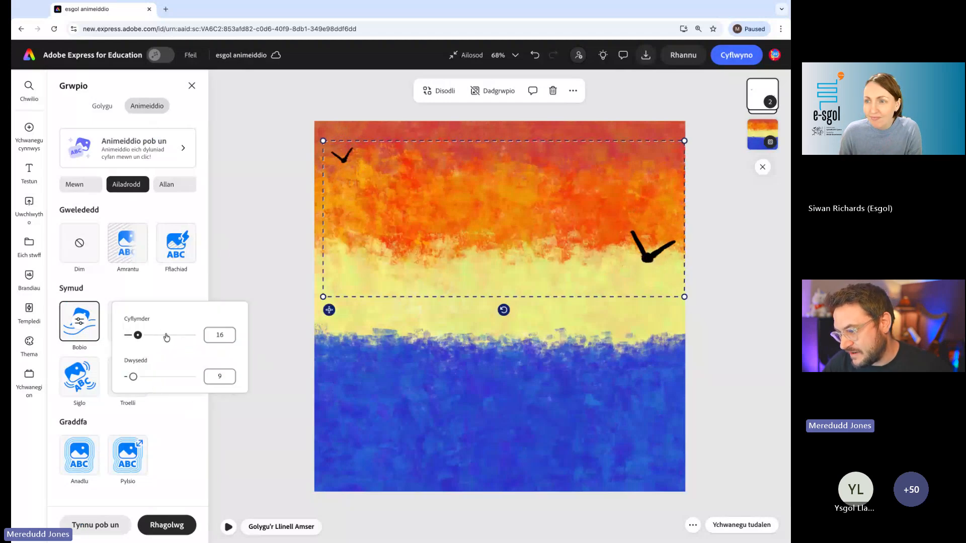
pyautogui.moveTo(133, 377)
pyautogui.mouseDown()
pyautogui.moveTo(169, 383)
pyautogui.moveTo(147, 378)
pyautogui.mouseUp()
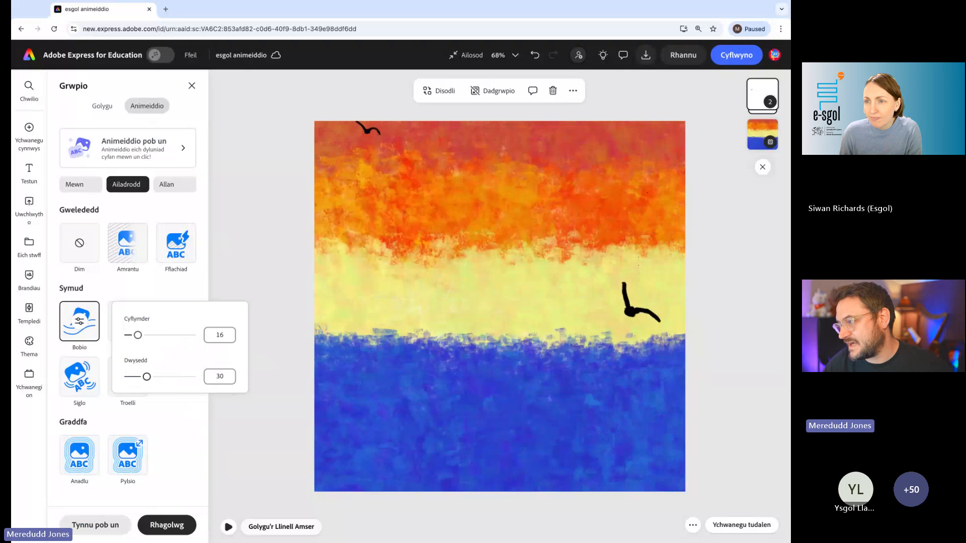
pyautogui.moveTo(147, 376); pyautogui.dragTo(138, 377)
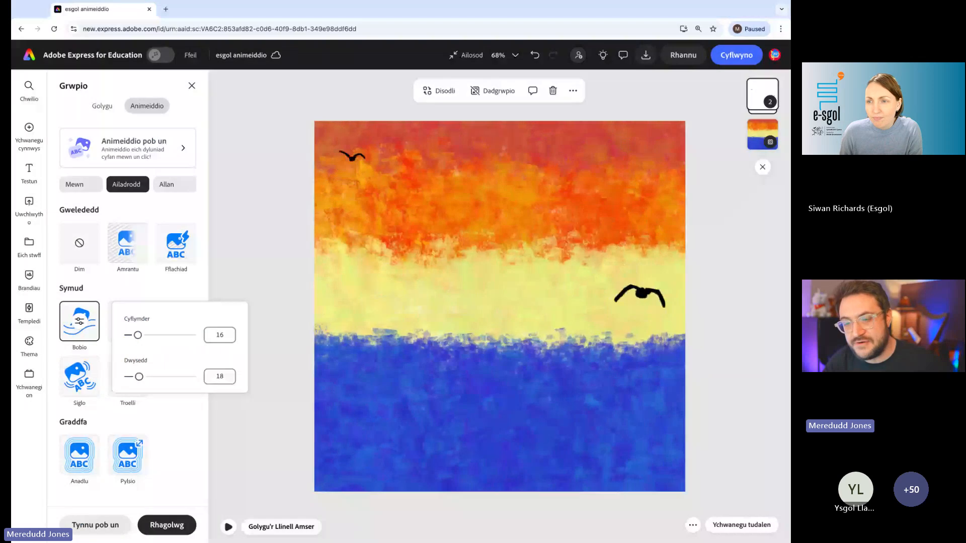
pyautogui.click(264, 262)
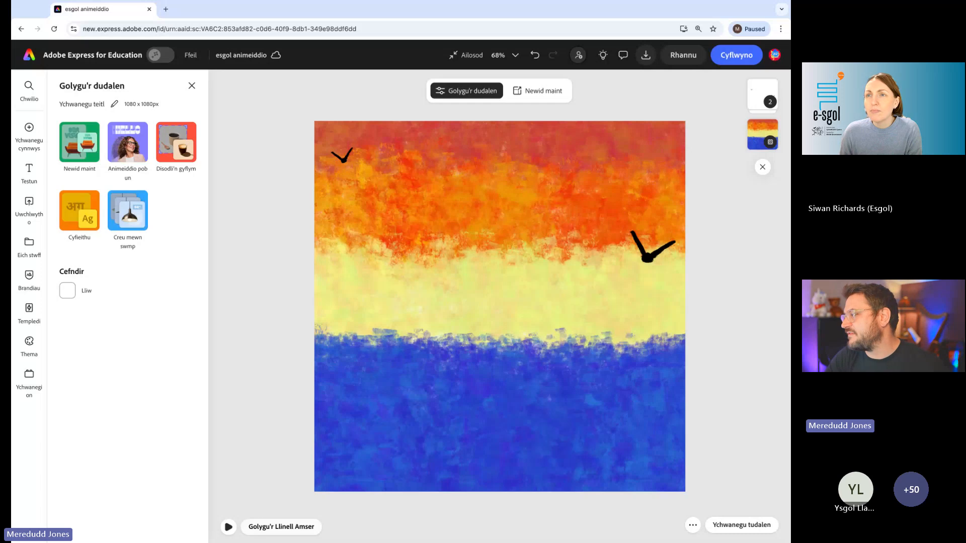
# - Leave the bird design, start a new blank drawing with Creu llun, and choose the Brwsh budr brush from Defnyddiau celf
pyautogui.click(27, 58)
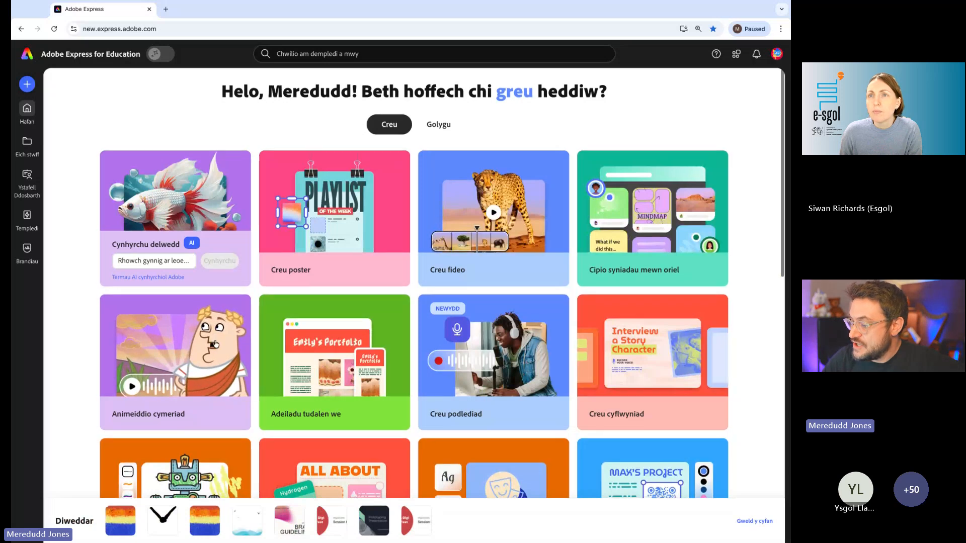
pyautogui.scroll(-4, 225, 265)
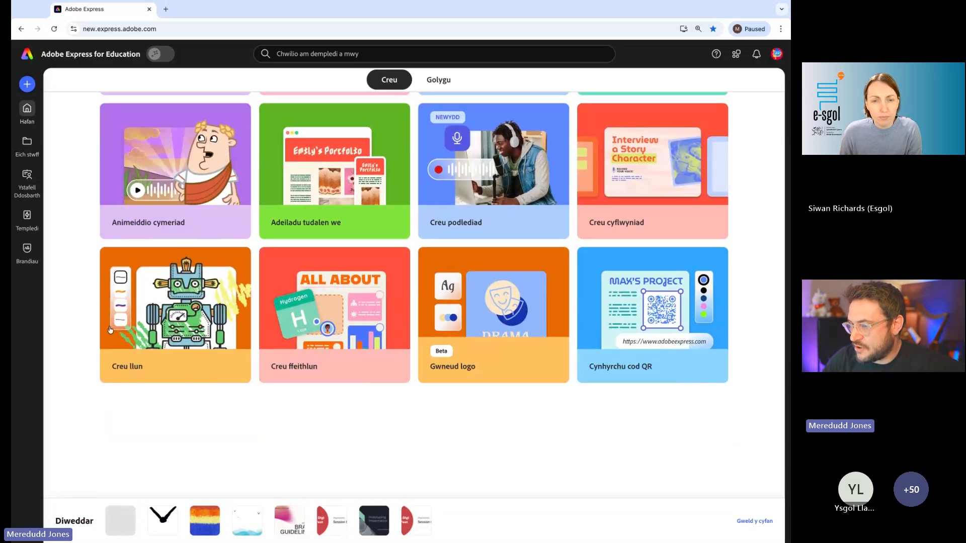
pyautogui.click(223, 324)
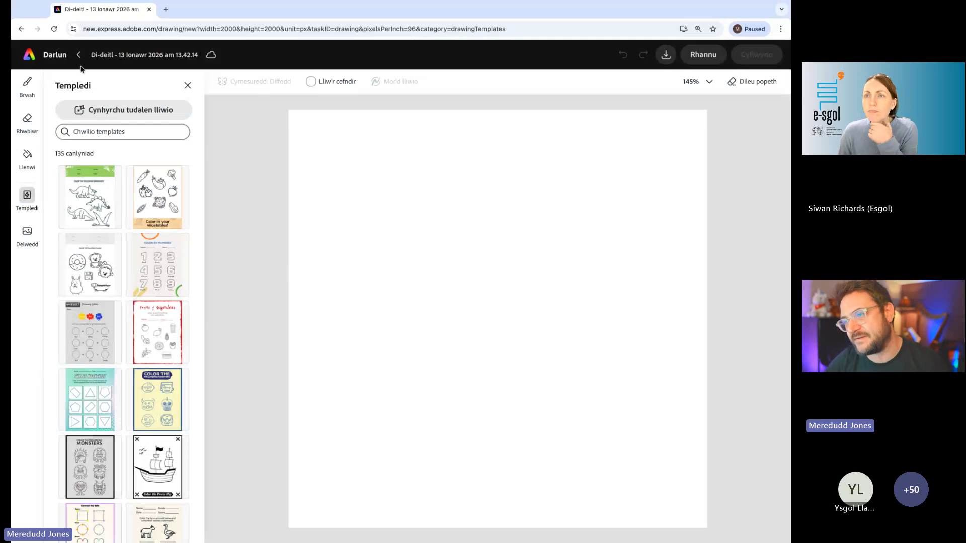
pyautogui.click(26, 87)
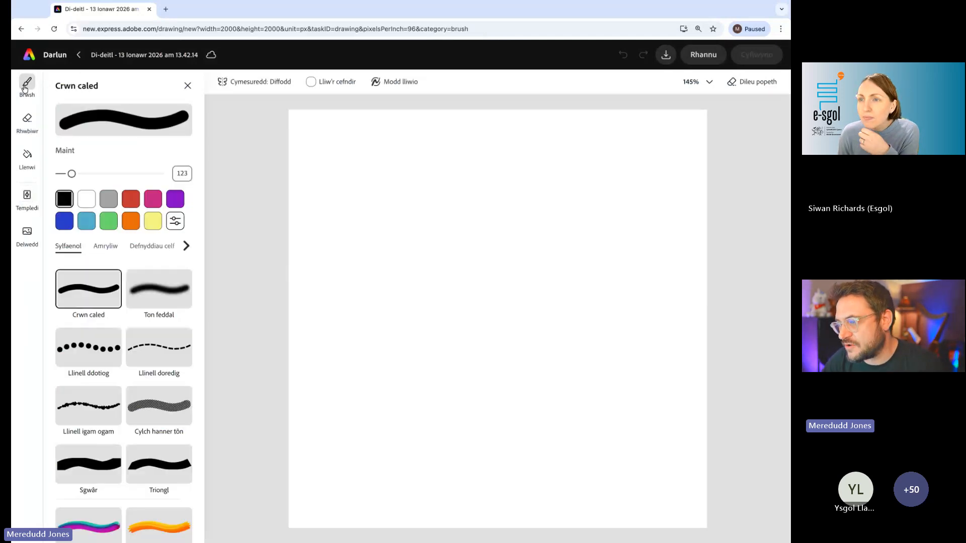
pyautogui.click(152, 246)
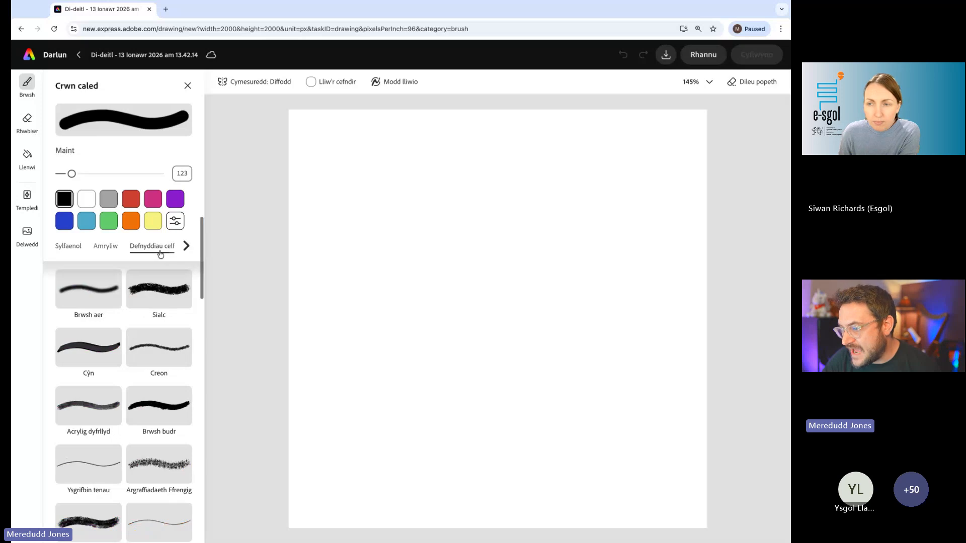
pyautogui.click(164, 419)
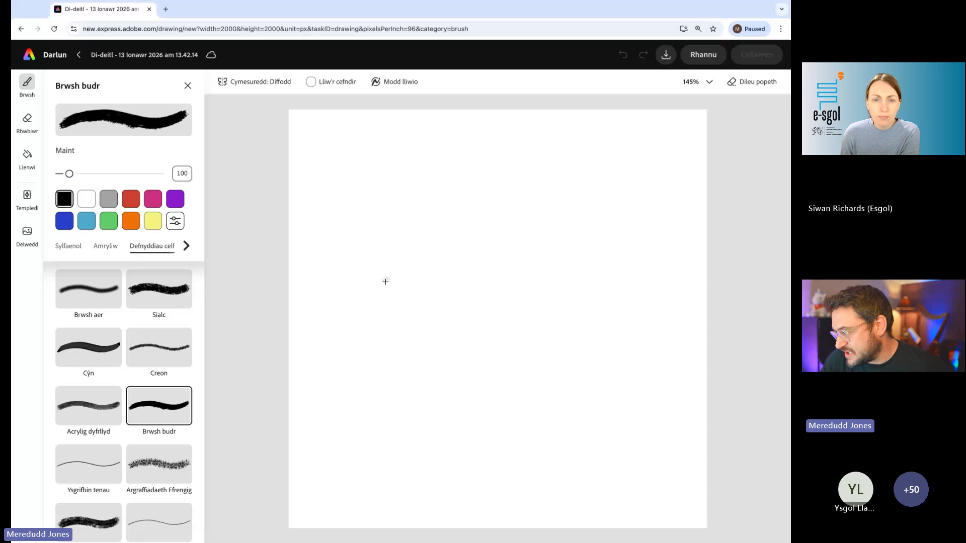
pyautogui.moveTo(358, 282)
pyautogui.mouseDown()
pyautogui.moveTo(515, 295)
pyautogui.moveTo(654, 274)
pyautogui.mouseUp()
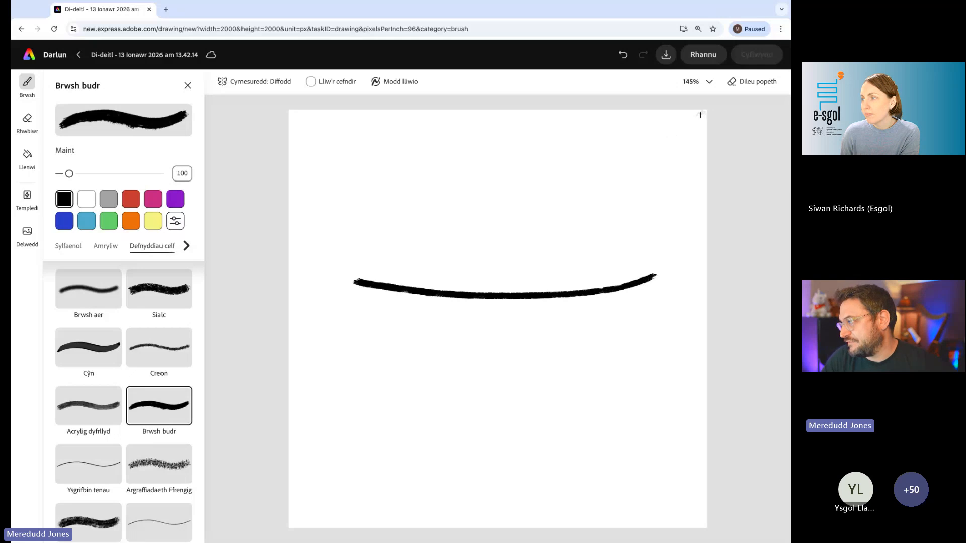
pyautogui.click(624, 57)
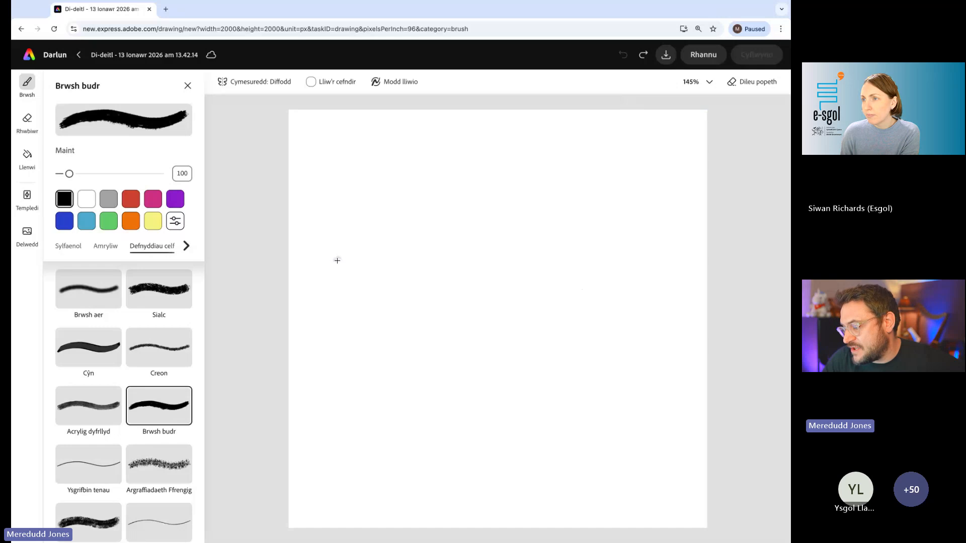
pyautogui.moveTo(335, 261)
pyautogui.mouseDown()
pyautogui.moveTo(414, 308)
pyautogui.moveTo(483, 324)
pyautogui.moveTo(572, 313)
pyautogui.moveTo(661, 261)
pyautogui.moveTo(654, 186)
pyautogui.moveTo(455, 232)
pyautogui.moveTo(502, 250)
pyautogui.moveTo(587, 336)
pyautogui.moveTo(629, 229)
pyautogui.moveTo(645, 269)
pyautogui.moveTo(652, 208)
pyautogui.moveTo(657, 261)
pyautogui.moveTo(628, 306)
pyautogui.moveTo(616, 244)
pyautogui.moveTo(631, 221)
pyautogui.moveTo(643, 258)
pyautogui.moveTo(655, 226)
pyautogui.mouseUp()
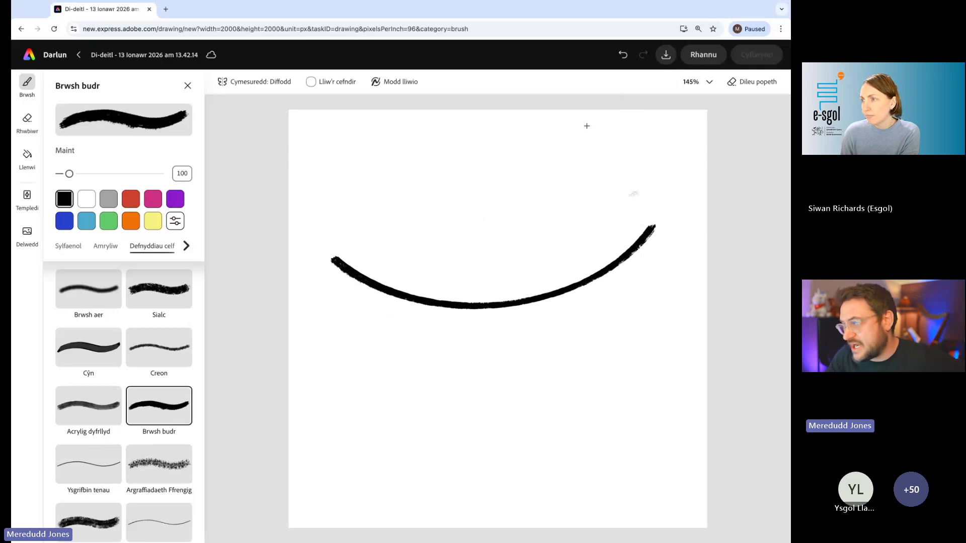
pyautogui.hotkey('ctrl', 'z')
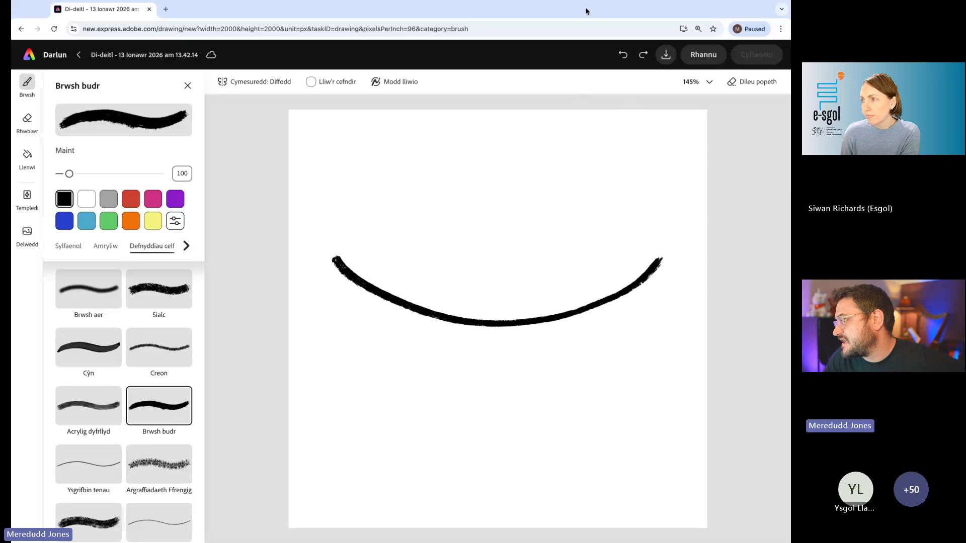
pyautogui.click(623, 55)
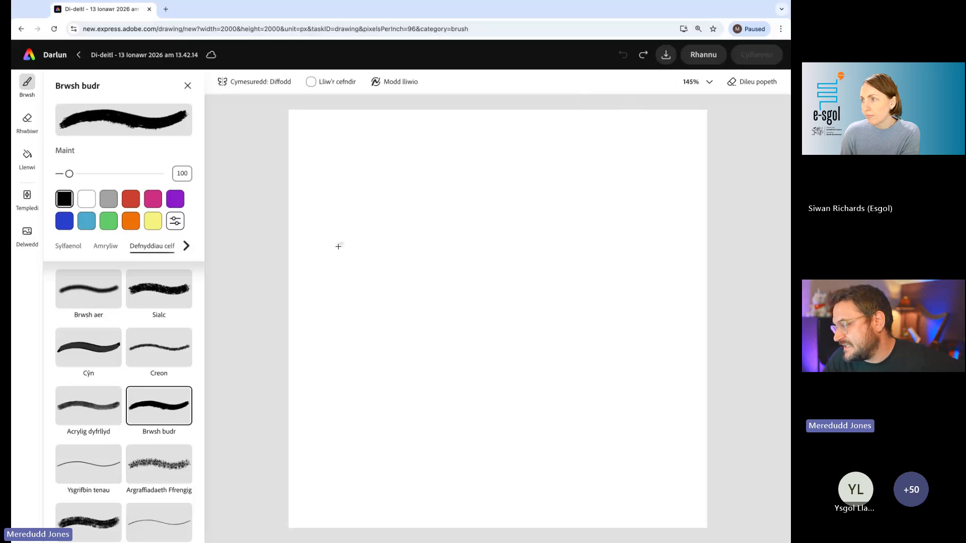
pyautogui.moveTo(338, 246)
pyautogui.mouseDown()
pyautogui.moveTo(405, 239)
pyautogui.moveTo(647, 244)
pyautogui.moveTo(650, 291)
pyautogui.moveTo(658, 170)
pyautogui.moveTo(680, 228)
pyautogui.mouseUp()
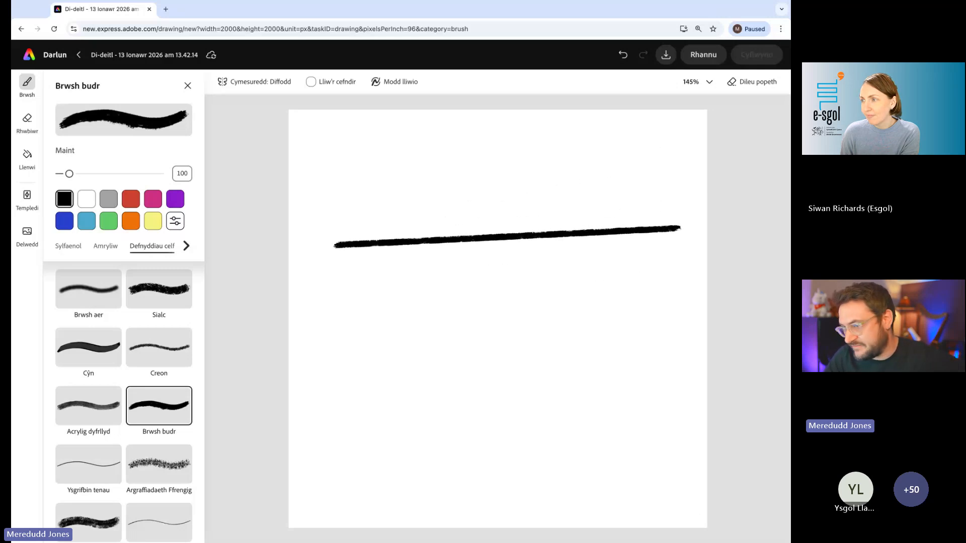
pyautogui.click(623, 55)
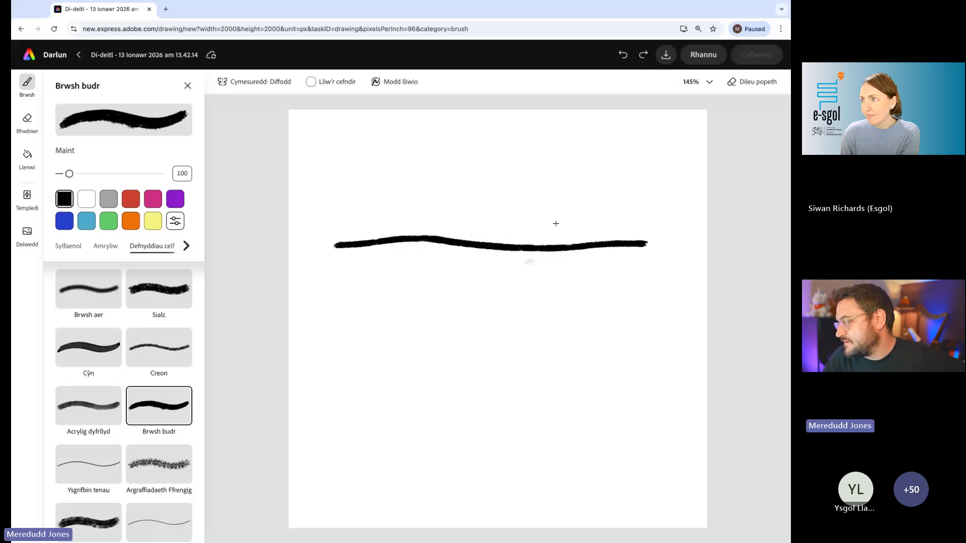
pyautogui.click(631, 56)
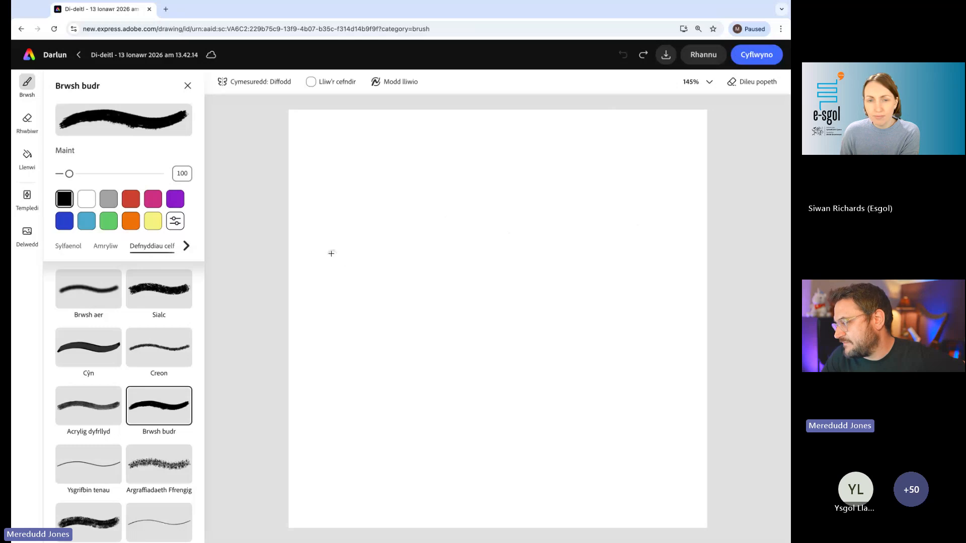
# - Draw a boat hull outline with a curved upper edge across the middle of the canvas in black and fill it black
pyautogui.moveTo(330, 252)
pyautogui.mouseDown()
pyautogui.moveTo(486, 289)
pyautogui.moveTo(600, 282)
pyautogui.moveTo(660, 256)
pyautogui.moveTo(631, 200)
pyautogui.moveTo(634, 180)
pyautogui.moveTo(659, 243)
pyautogui.mouseUp()
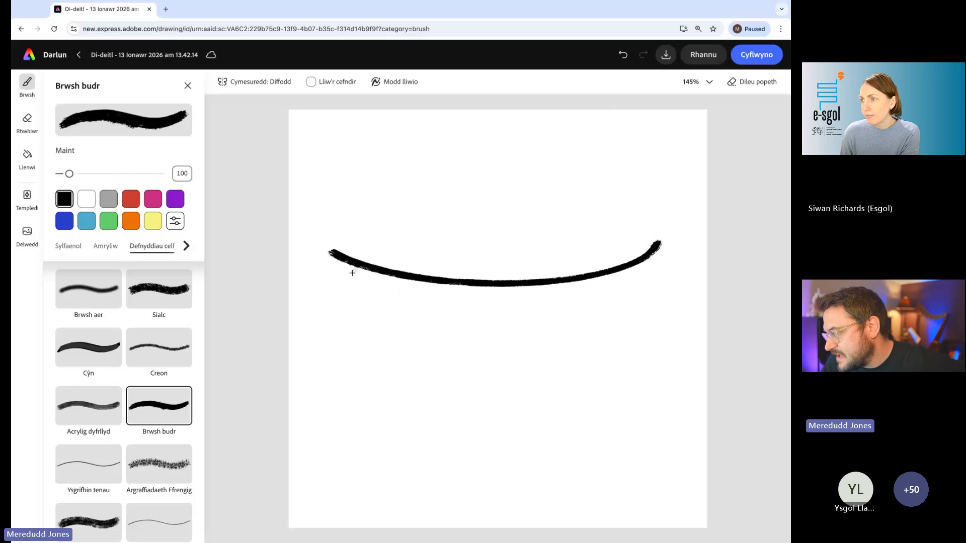
pyautogui.moveTo(331, 253)
pyautogui.mouseDown()
pyautogui.moveTo(381, 350)
pyautogui.moveTo(400, 351)
pyautogui.moveTo(612, 353)
pyautogui.moveTo(653, 245)
pyautogui.moveTo(652, 260)
pyautogui.mouseUp()
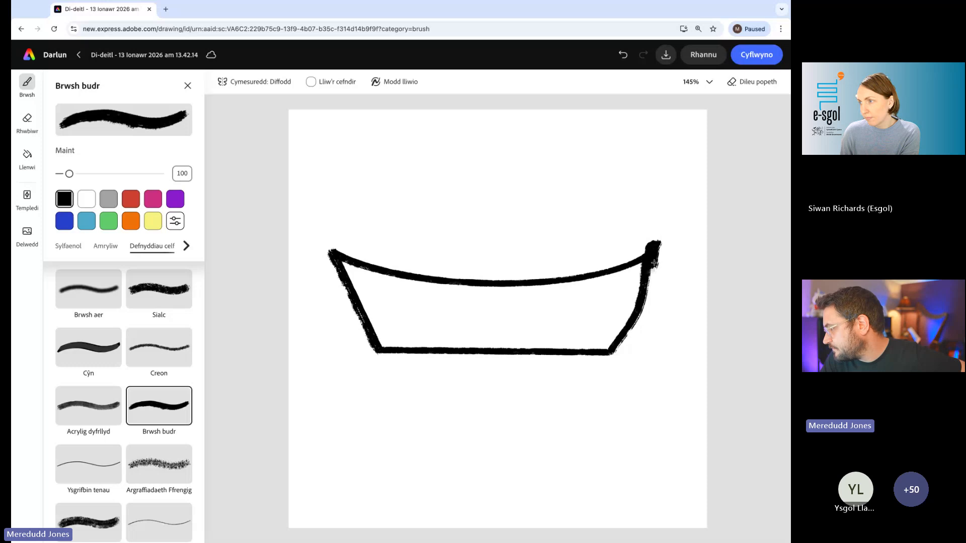
pyautogui.moveTo(654, 263); pyautogui.dragTo(649, 282)
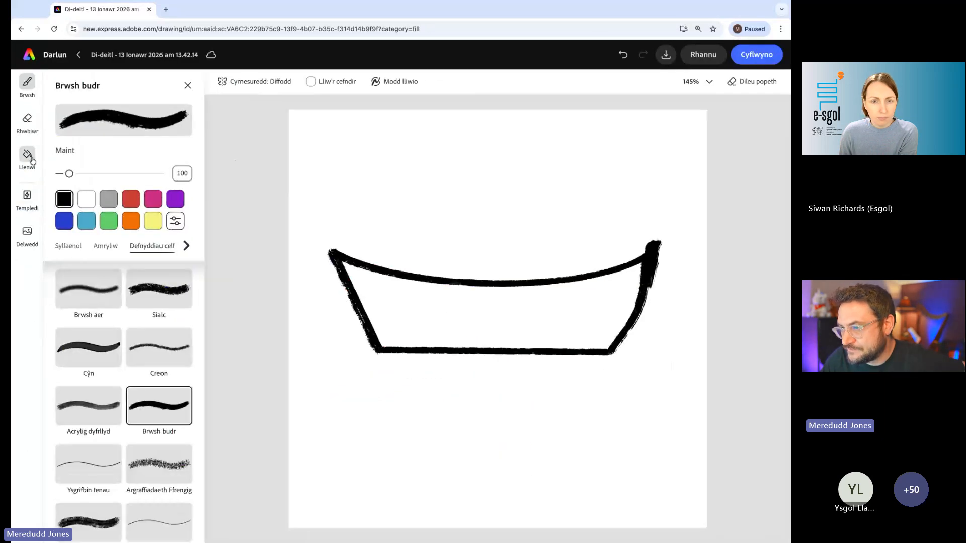
pyautogui.click(27, 156)
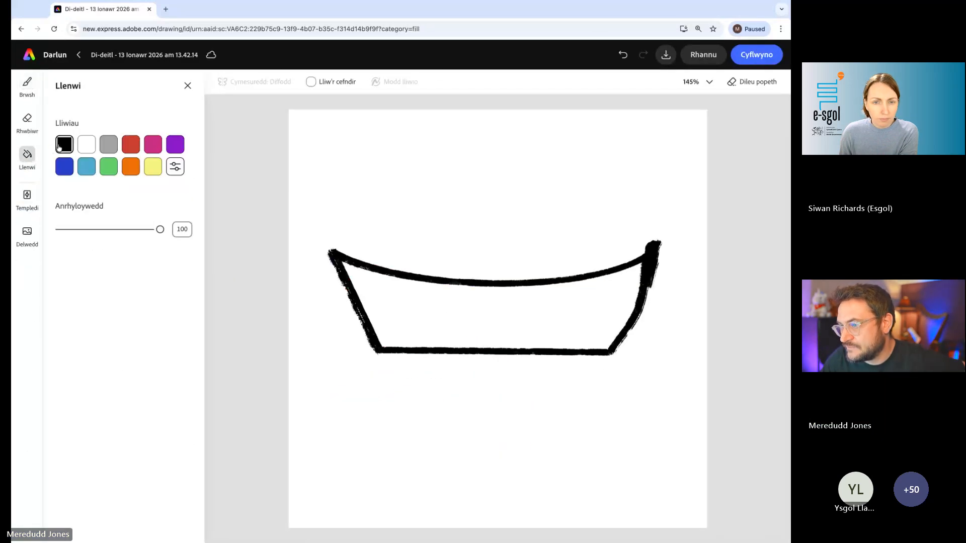
pyautogui.click(496, 311)
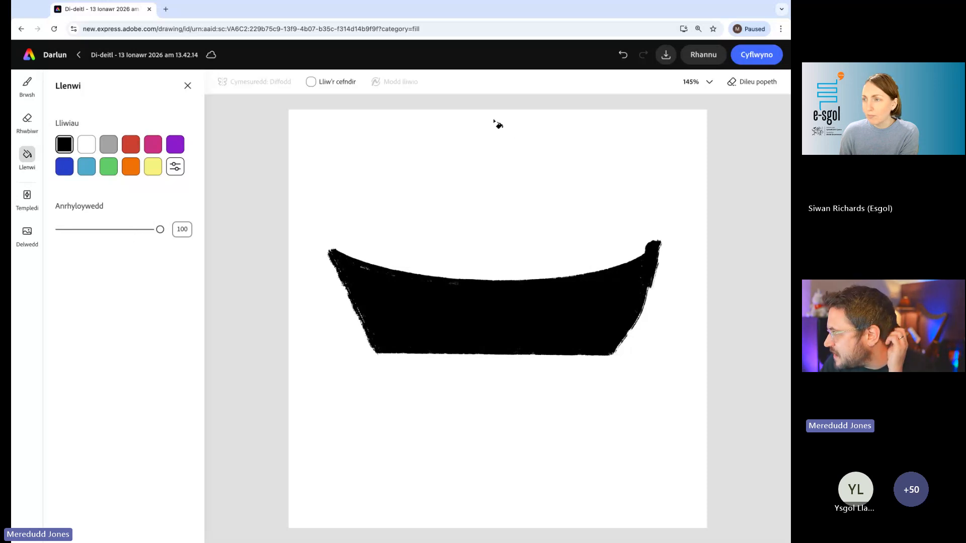
# - Paint a vertical black mast with the Brwsh budr brush from near the canvas's upper edge down into the hull's centre
pyautogui.click(27, 88)
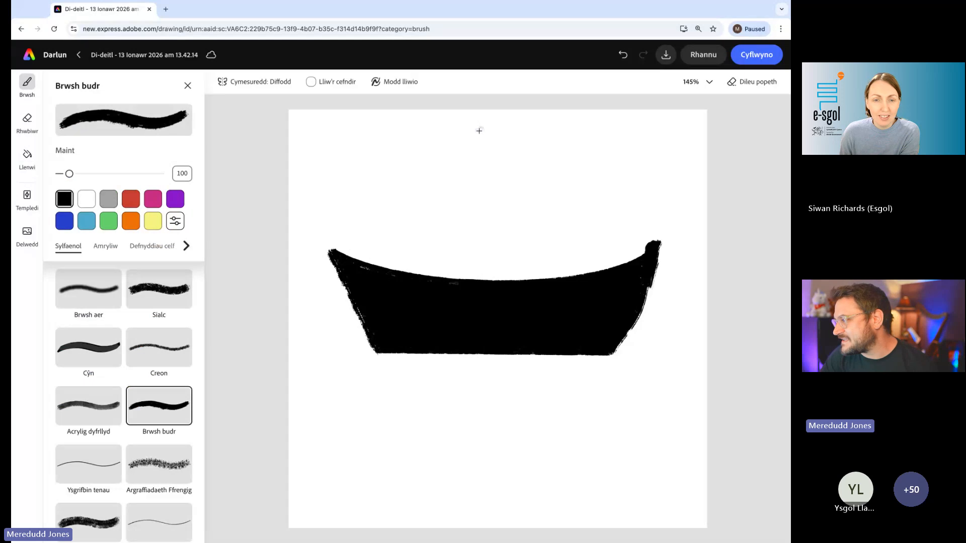
pyautogui.moveTo(493, 120); pyautogui.dragTo(498, 310)
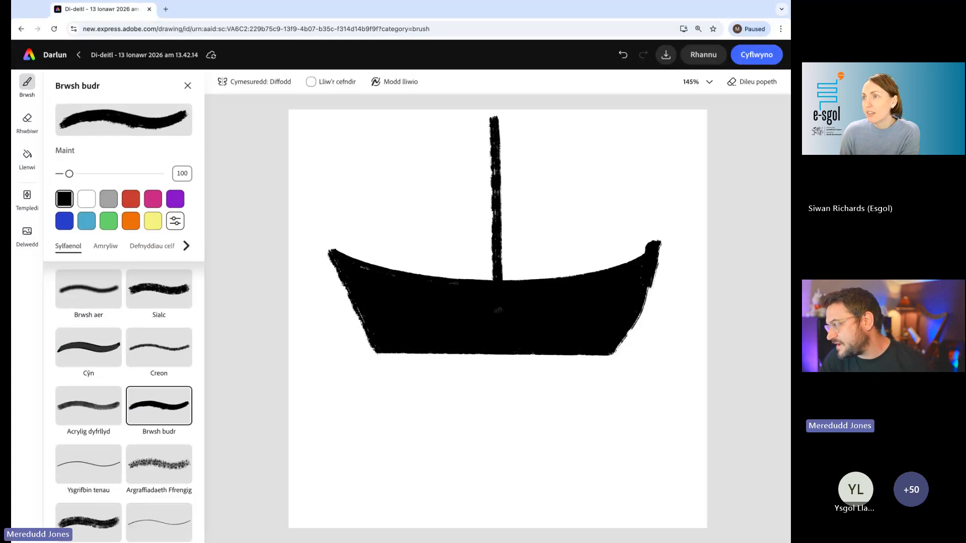
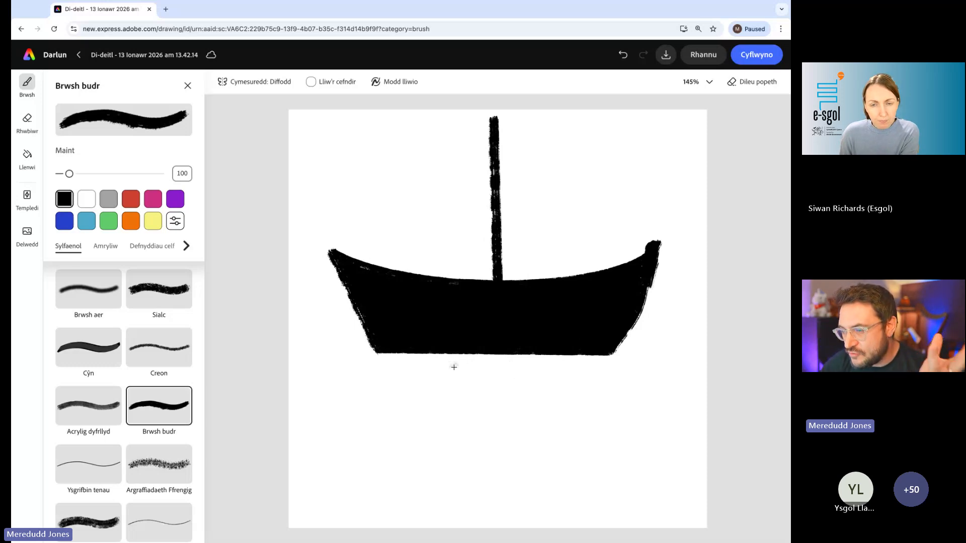
# - Paint a broad blue sea over the hull's lower part and beneath it using the Argraffiadaeth Ffrengig brush at size 718
pyautogui.click(153, 249)
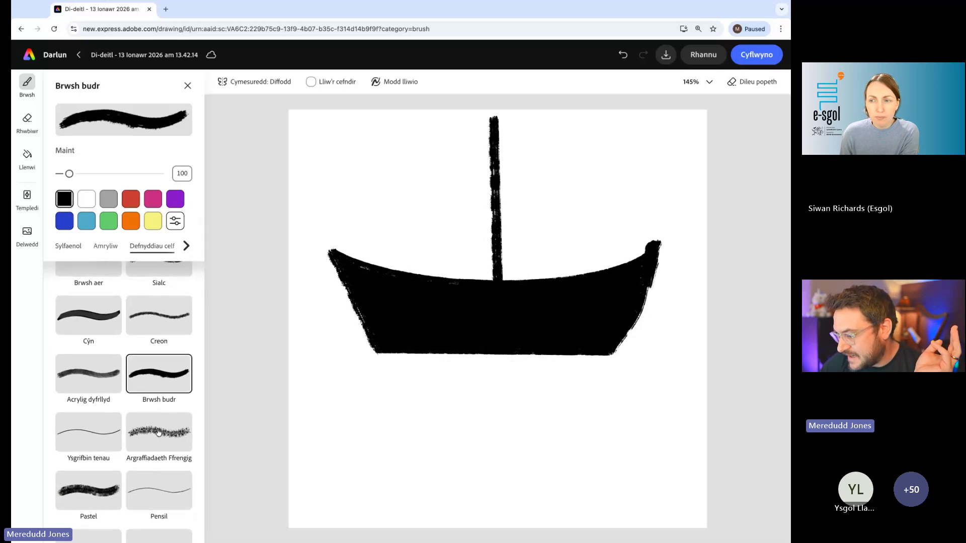
pyautogui.click(158, 431)
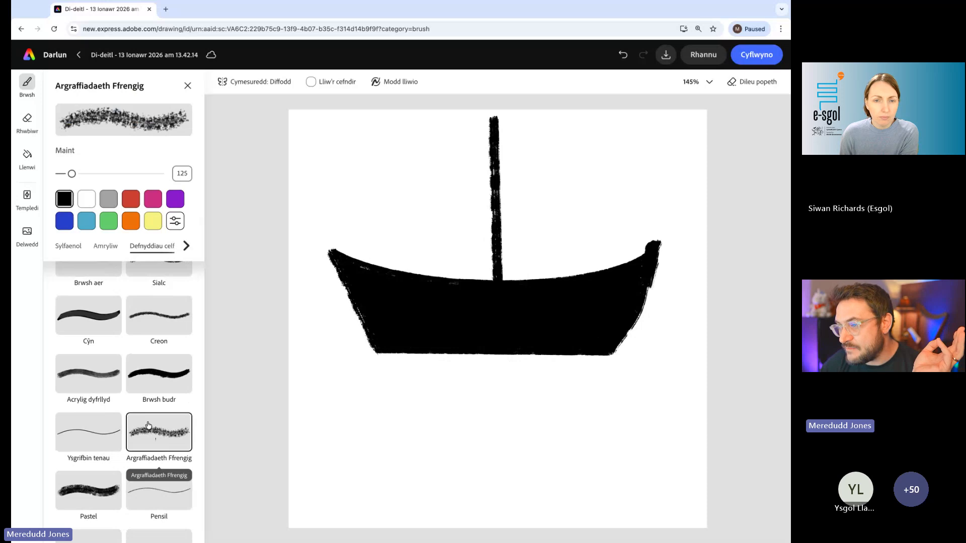
pyautogui.click(64, 222)
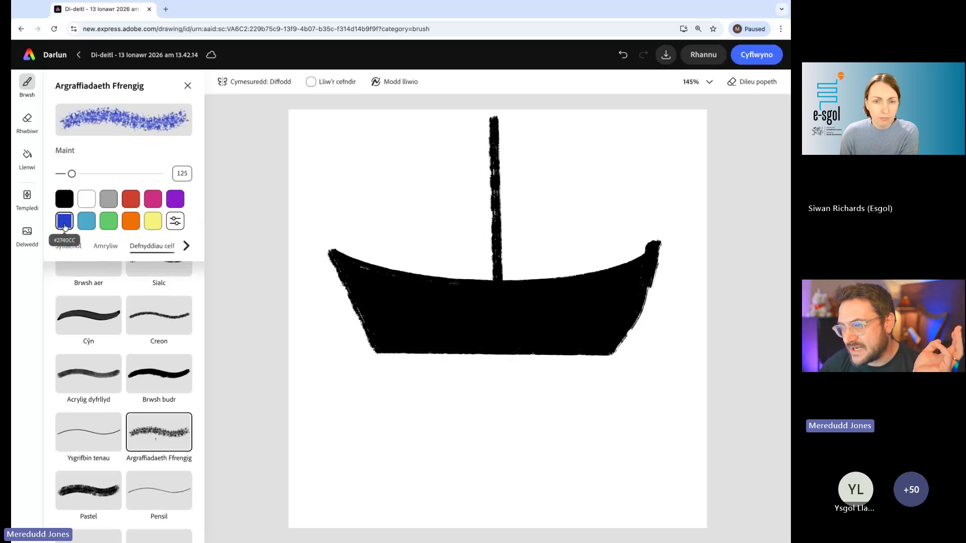
pyautogui.moveTo(72, 173); pyautogui.dragTo(131, 174)
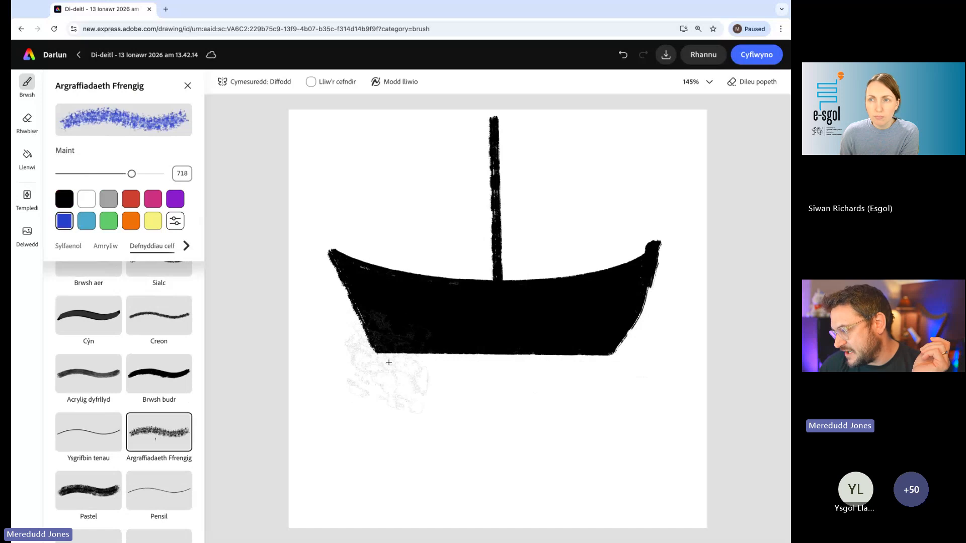
pyautogui.moveTo(381, 366)
pyautogui.mouseDown()
pyautogui.moveTo(352, 377)
pyautogui.moveTo(443, 382)
pyautogui.moveTo(614, 362)
pyautogui.moveTo(554, 397)
pyautogui.moveTo(649, 353)
pyautogui.moveTo(654, 367)
pyautogui.moveTo(619, 402)
pyautogui.moveTo(649, 373)
pyautogui.moveTo(387, 369)
pyautogui.moveTo(347, 387)
pyautogui.moveTo(357, 347)
pyautogui.moveTo(327, 317)
pyautogui.moveTo(352, 344)
pyautogui.moveTo(405, 314)
pyautogui.moveTo(457, 390)
pyautogui.moveTo(553, 387)
pyautogui.moveTo(466, 370)
pyautogui.moveTo(453, 423)
pyautogui.moveTo(550, 438)
pyautogui.mouseUp()
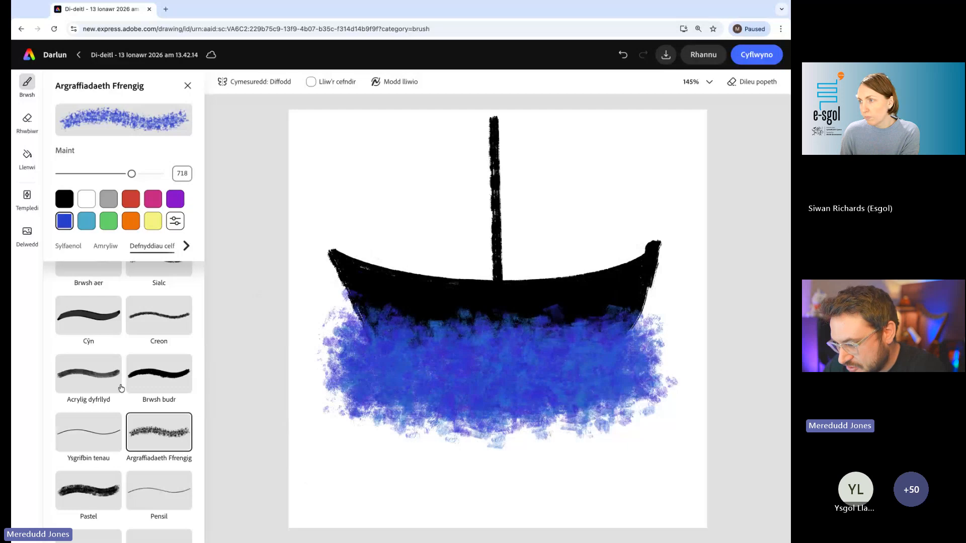
# - Paint white foam along the hull's waterline from end to end using the Llinell llungopi brush at size 130
pyautogui.scroll(-3, 151, 390)
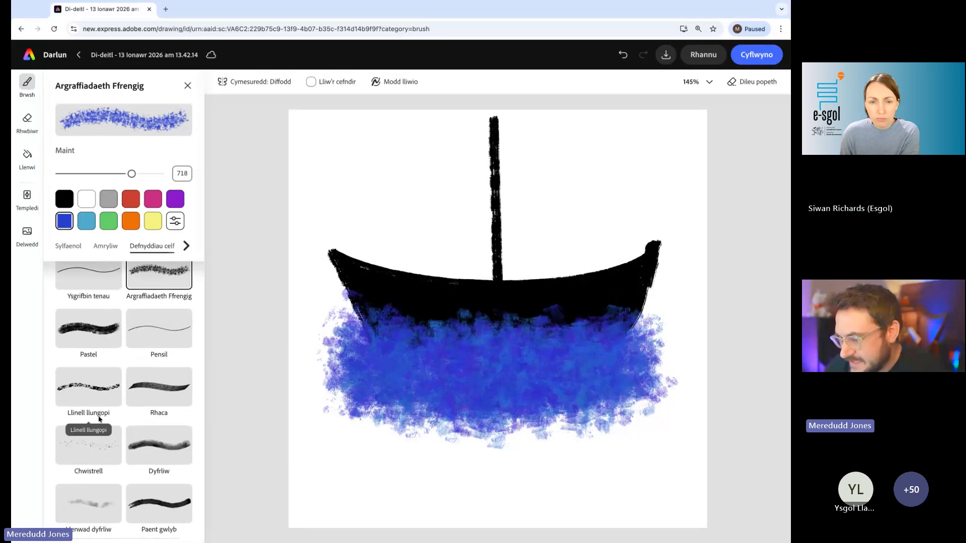
pyautogui.scroll(5, 77, 401)
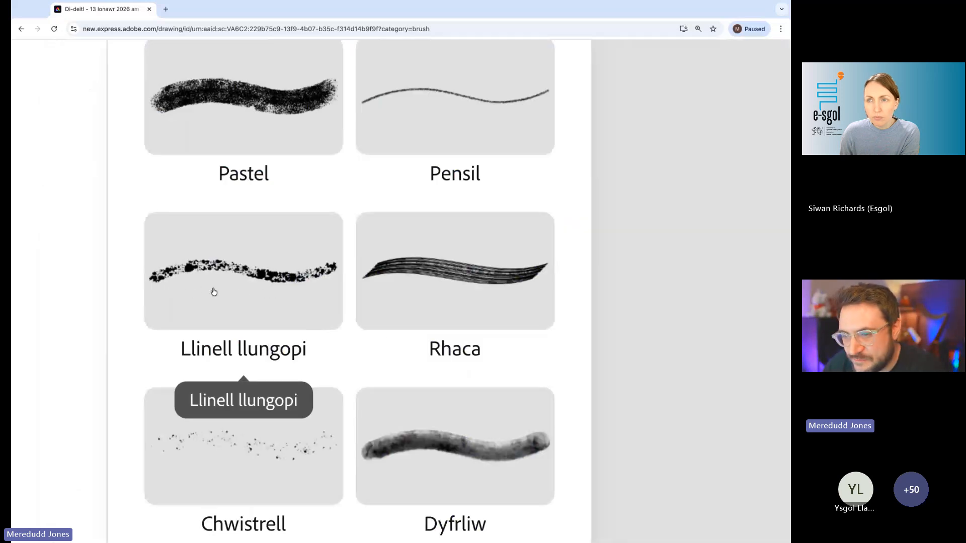
pyautogui.scroll(-5, 241, 293)
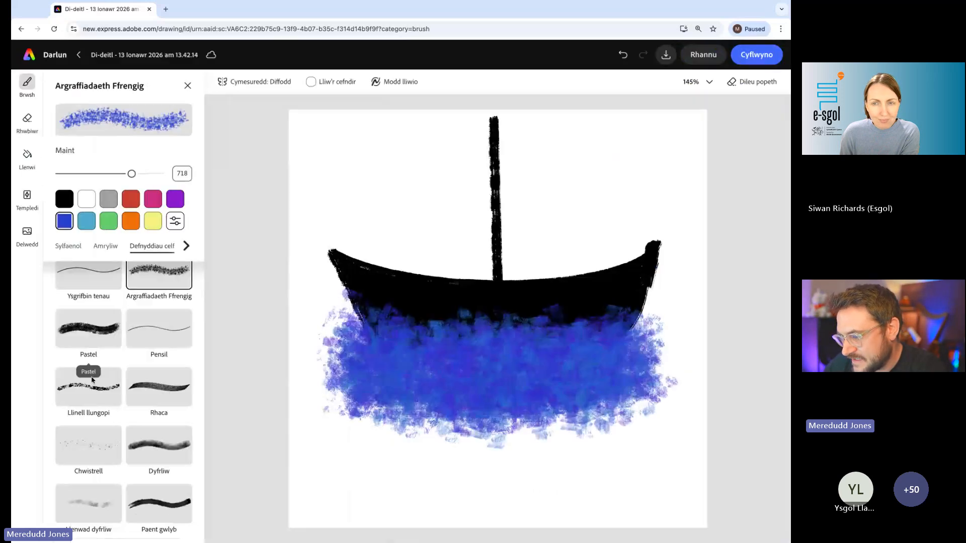
pyautogui.click(96, 395)
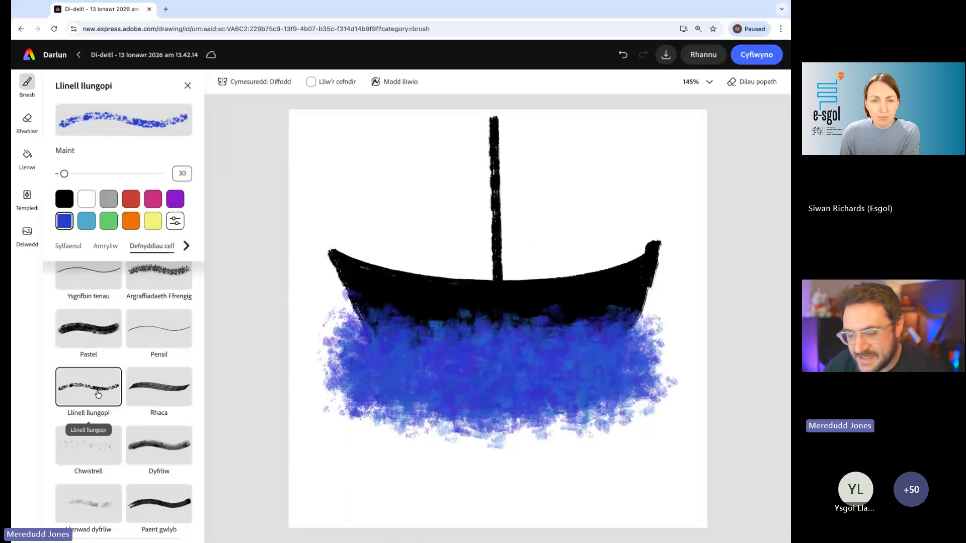
pyautogui.click(91, 201)
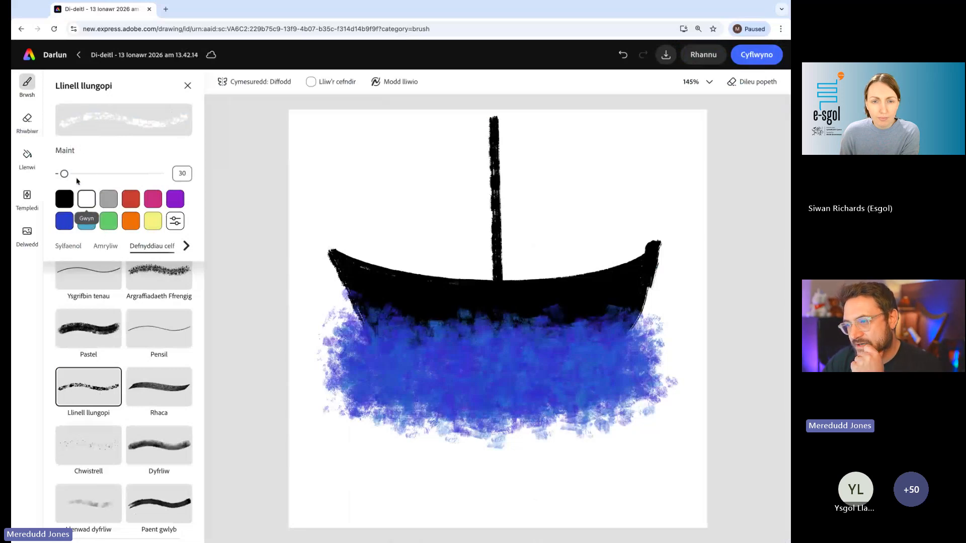
pyautogui.moveTo(64, 173); pyautogui.dragTo(70, 176)
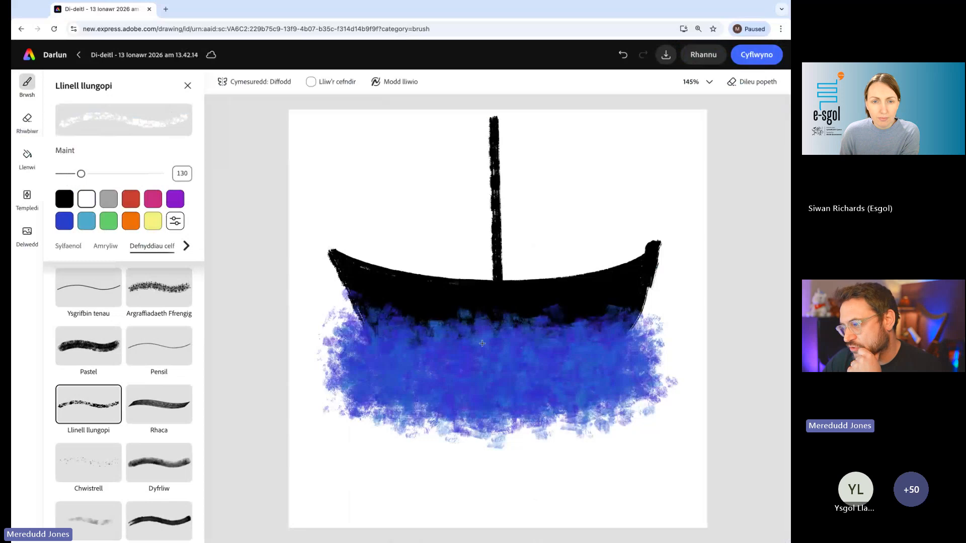
pyautogui.moveTo(360, 308); pyautogui.dragTo(425, 336)
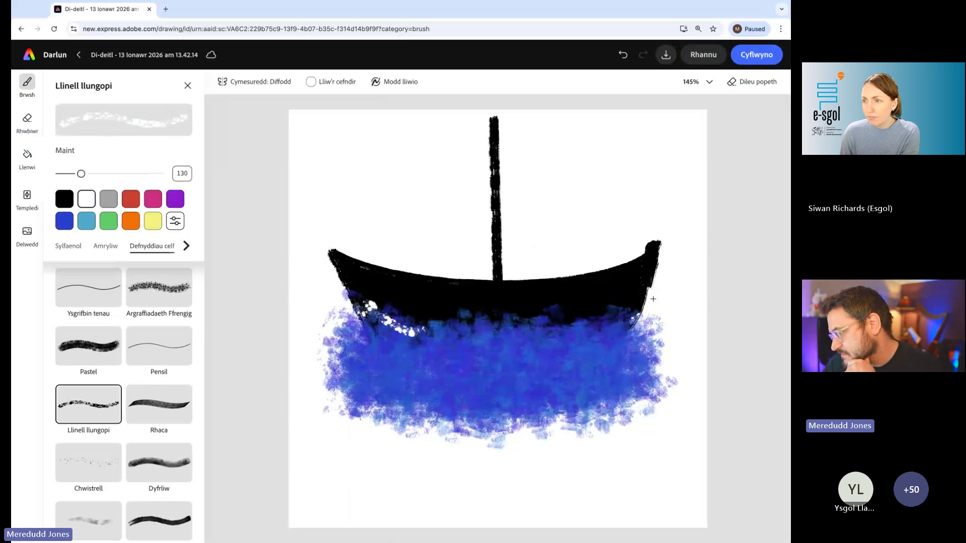
pyautogui.moveTo(653, 299)
pyautogui.mouseDown()
pyautogui.moveTo(586, 324)
pyautogui.moveTo(649, 279)
pyautogui.moveTo(636, 314)
pyautogui.moveTo(578, 336)
pyautogui.moveTo(473, 334)
pyautogui.moveTo(504, 324)
pyautogui.mouseUp()
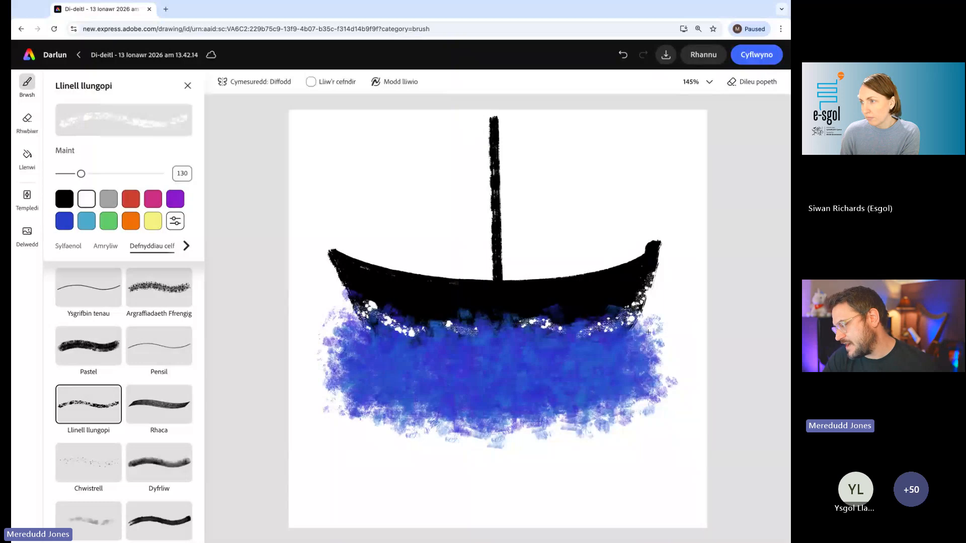
pyautogui.moveTo(354, 311); pyautogui.dragTo(337, 344)
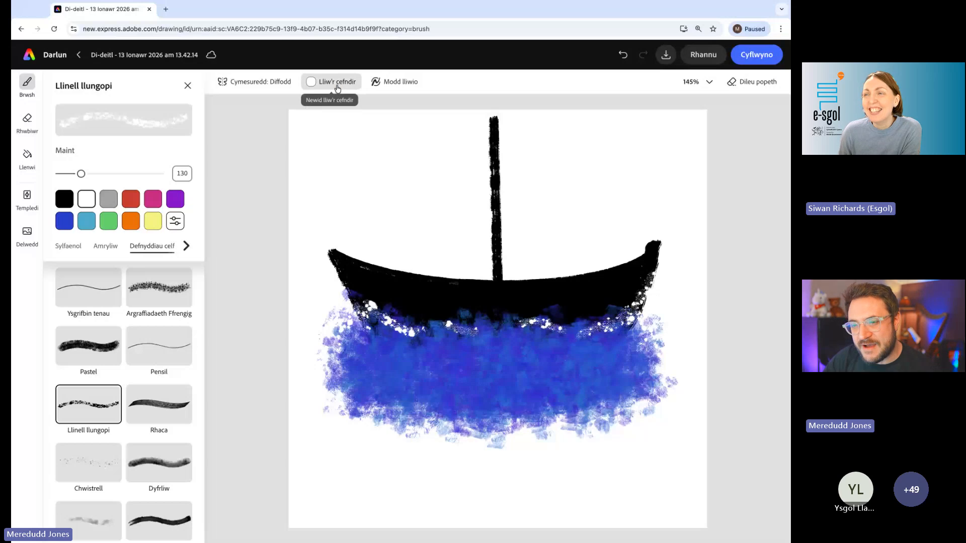
# - Remove the drawing's background colour so the canvas is transparent
pyautogui.click(320, 87)
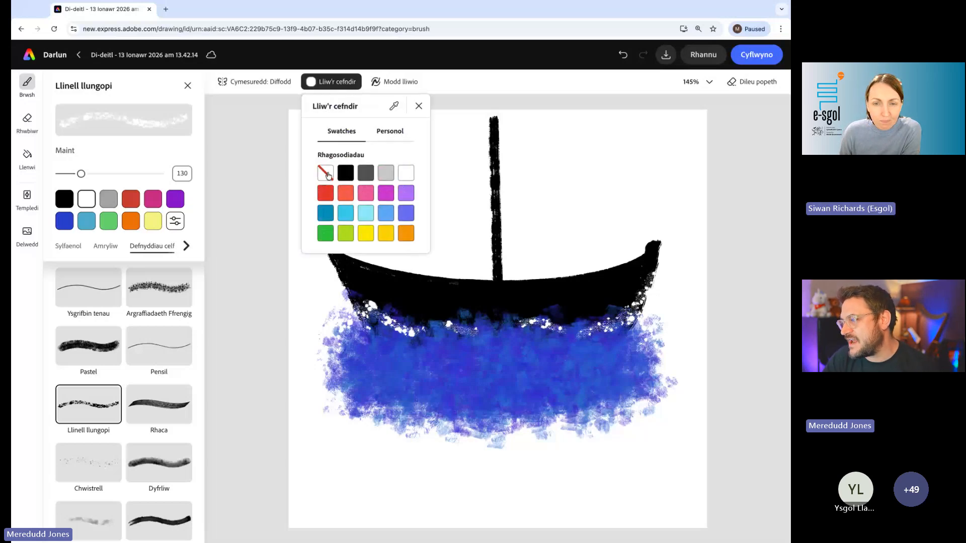
pyautogui.click(328, 174)
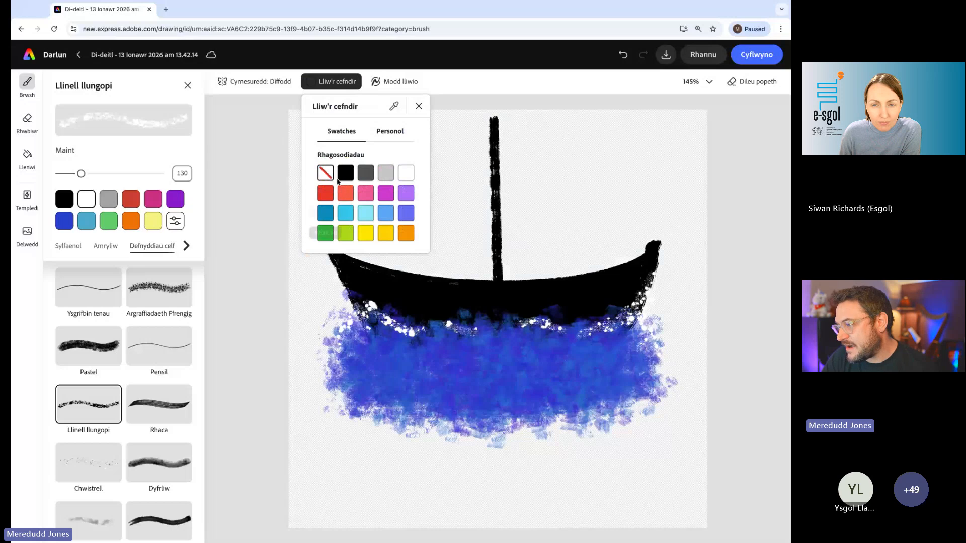
pyautogui.click(251, 172)
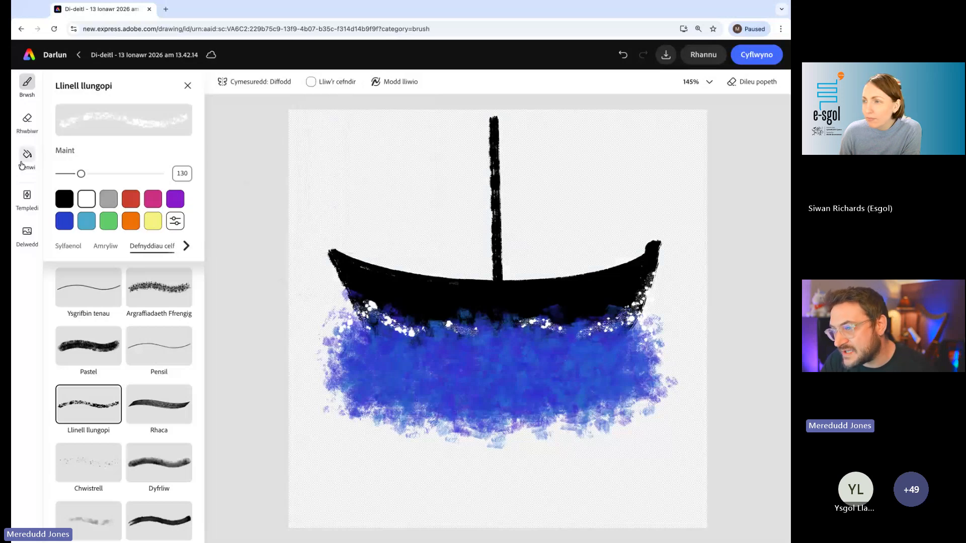
# - Add larger white foam splashes at both ends of the hull and along the waterline with the brush size at 244
pyautogui.moveTo(81, 173); pyautogui.dragTo(100, 173)
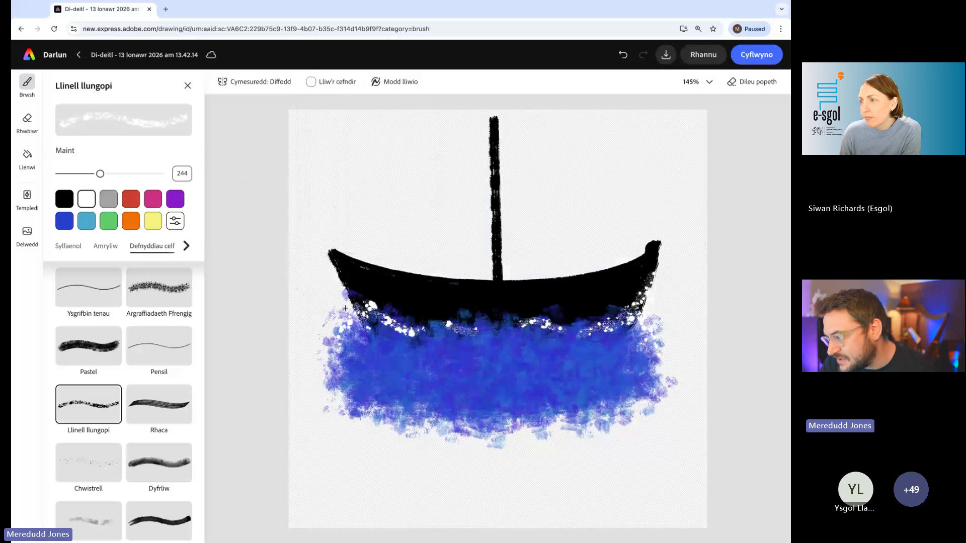
pyautogui.moveTo(345, 298); pyautogui.dragTo(360, 344)
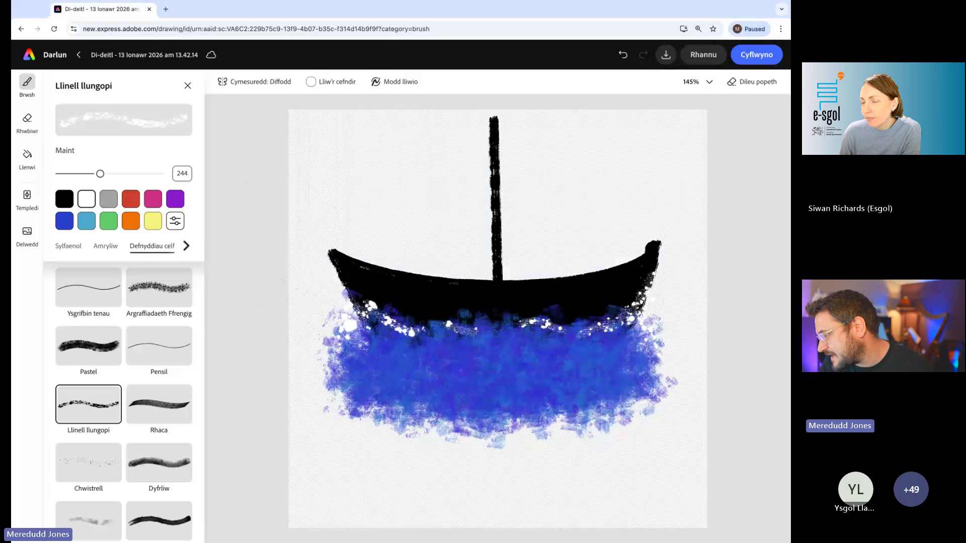
pyautogui.moveTo(640, 310)
pyautogui.mouseDown()
pyautogui.moveTo(596, 329)
pyautogui.moveTo(554, 329)
pyautogui.moveTo(644, 329)
pyautogui.mouseUp()
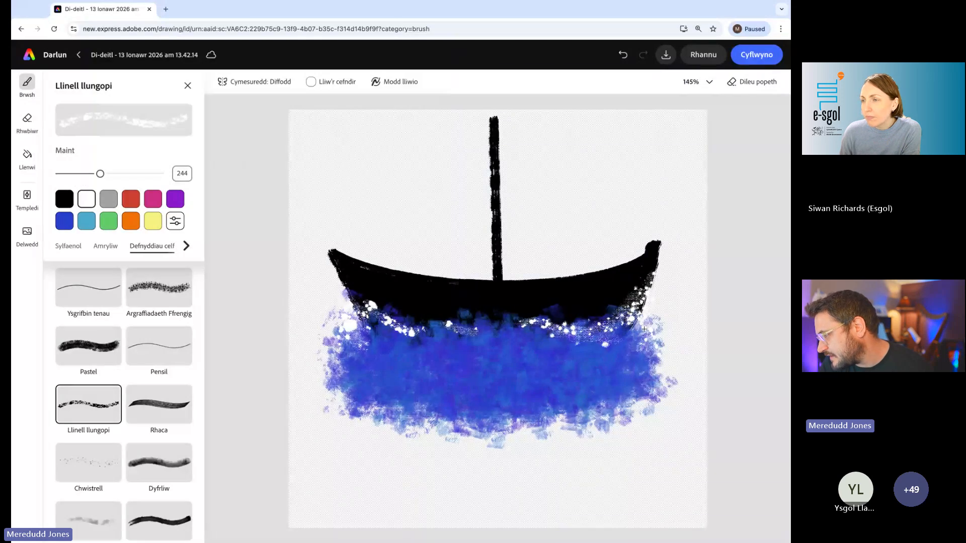
pyautogui.moveTo(473, 330); pyautogui.dragTo(589, 326)
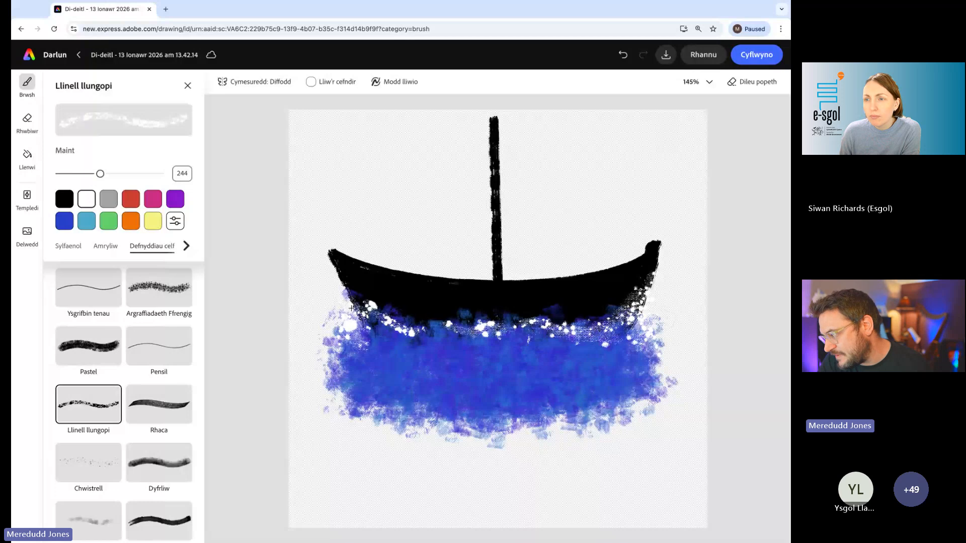
pyautogui.moveTo(380, 338); pyautogui.dragTo(443, 327)
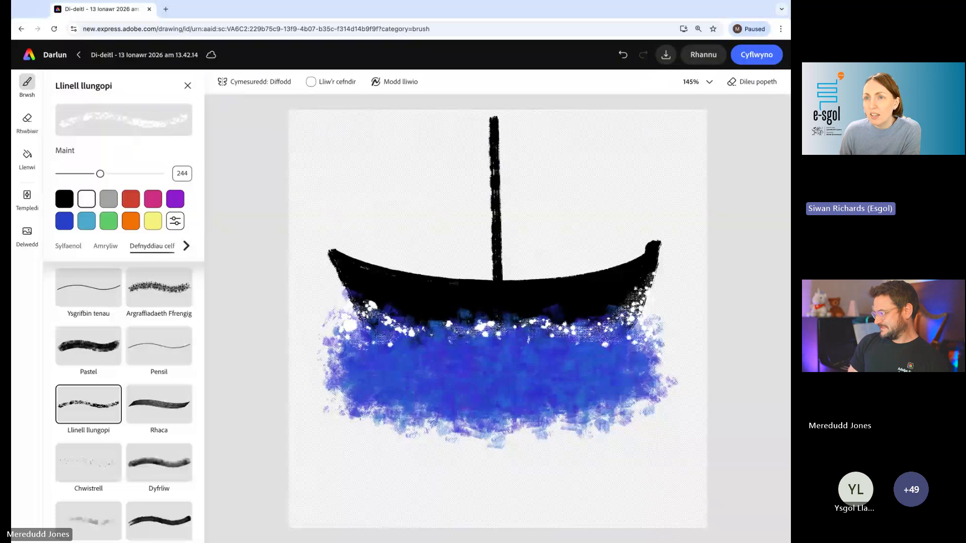
# - Rename the drawing as "esgol cwch"
pyautogui.scroll(-1, 366, 316)
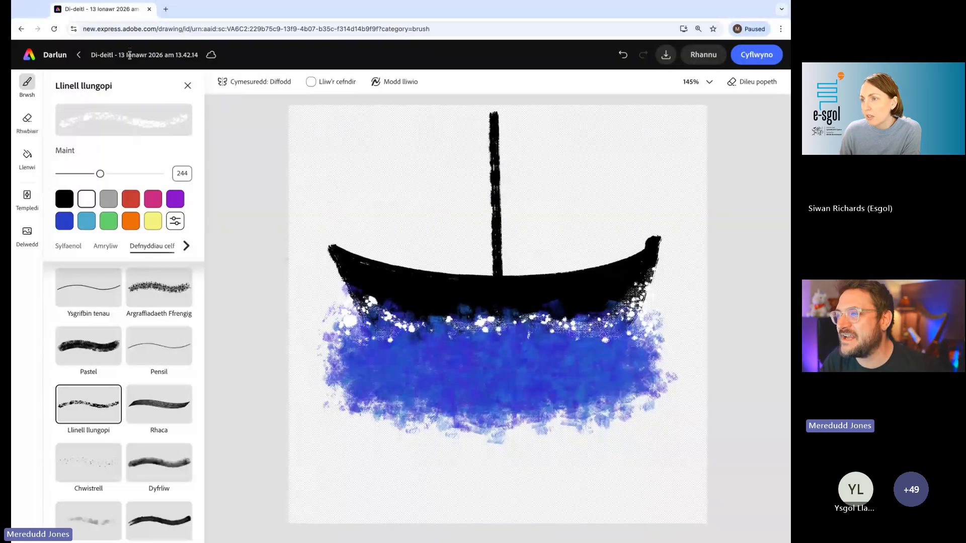
pyautogui.scroll(5, 130, 55)
pyautogui.click(299, 83)
pyautogui.press('super+a')
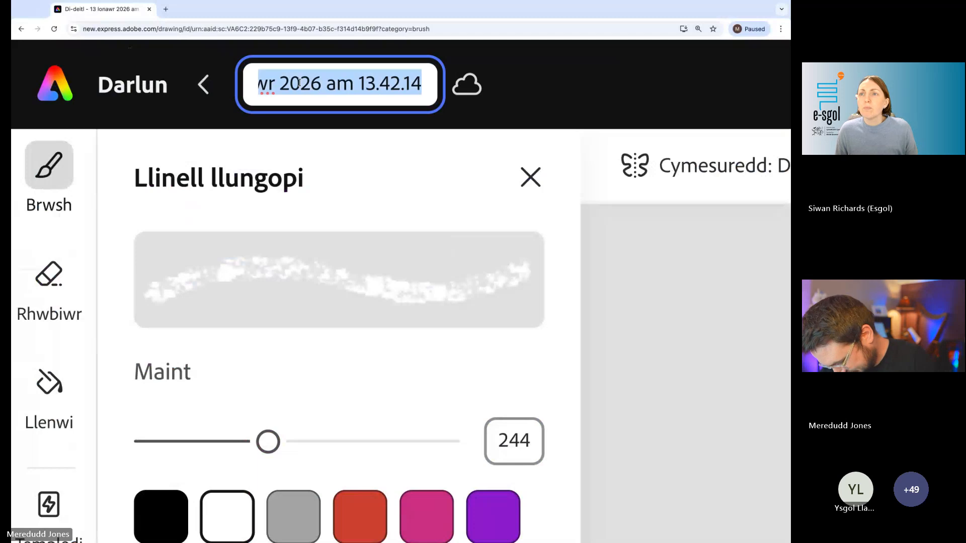
pyautogui.write('esgol cw')
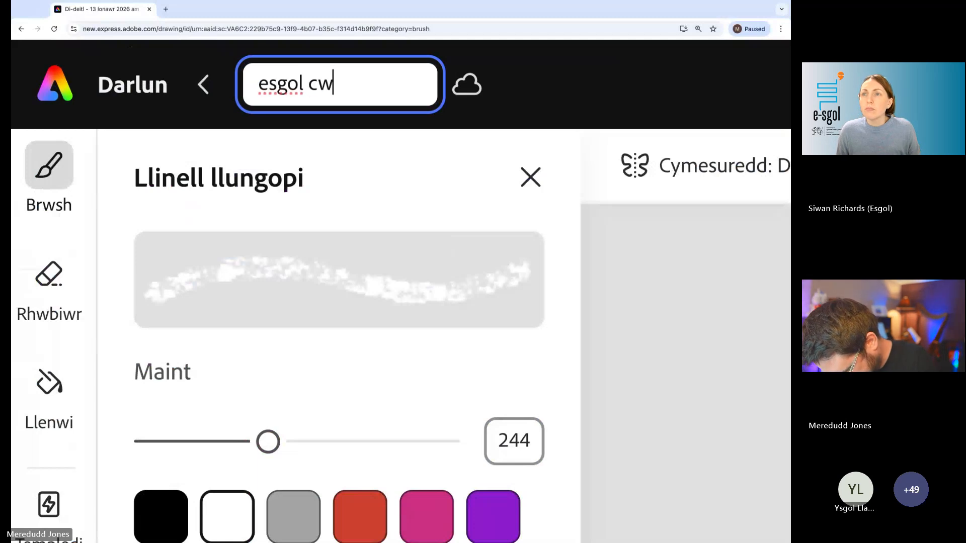
pyautogui.write('ch')
pyautogui.press('Return')
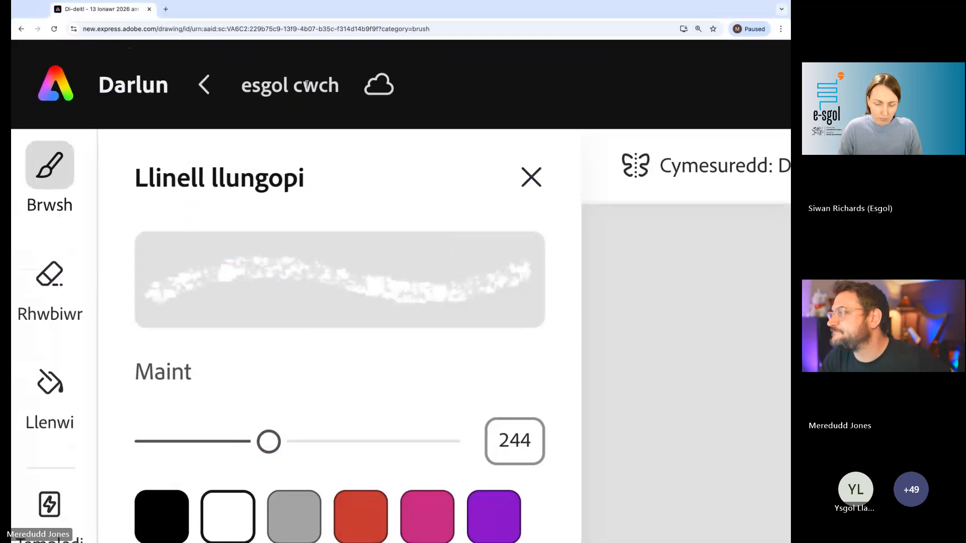
# - Leave the boat drawing and open the recent "esgol animeiddio" design with the banded background and birds
pyautogui.scroll(-10, 265, 98)
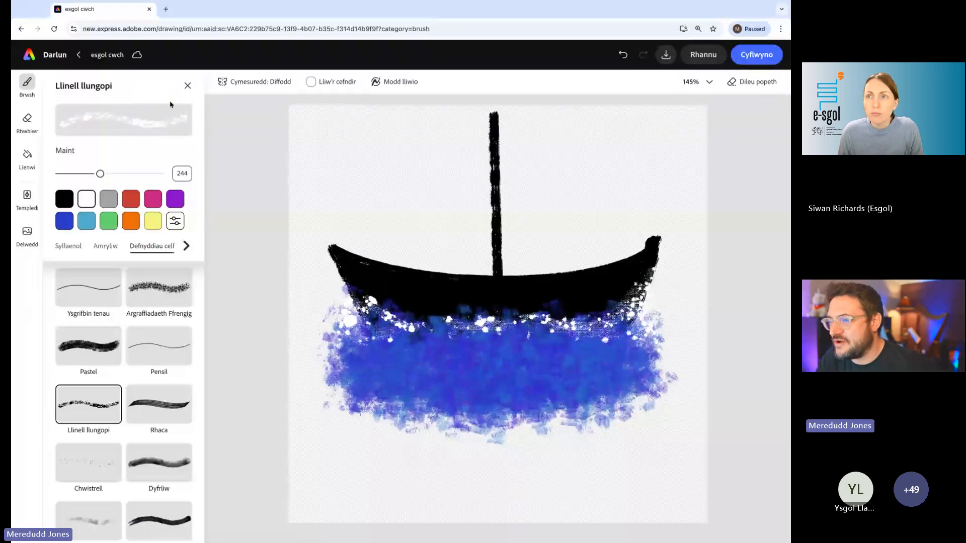
pyautogui.click(30, 57)
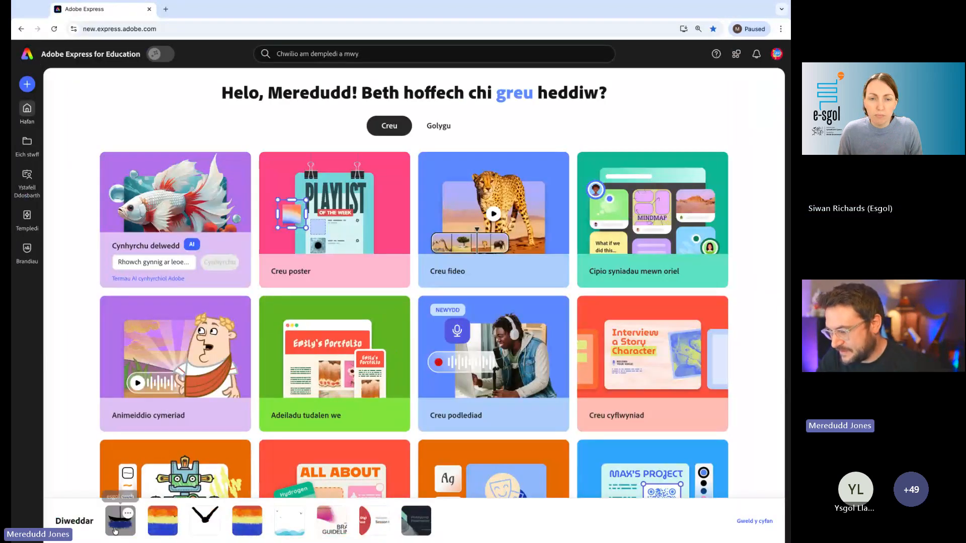
pyautogui.scroll(3, 117, 532)
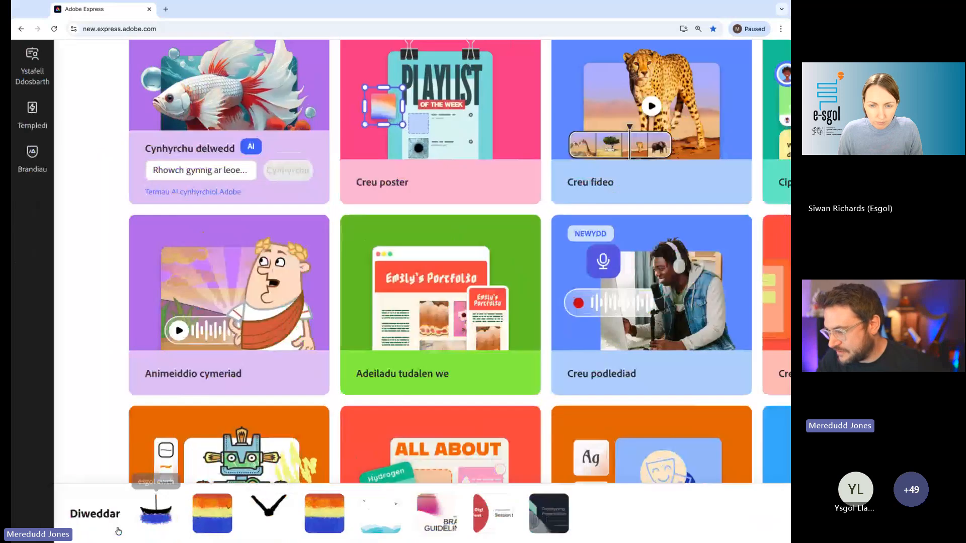
pyautogui.scroll(5, 118, 531)
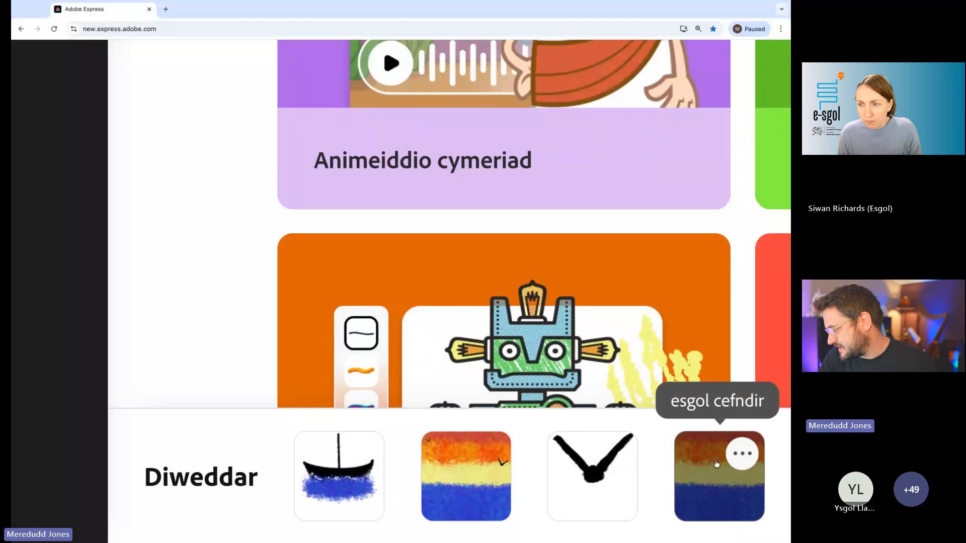
pyautogui.click(464, 487)
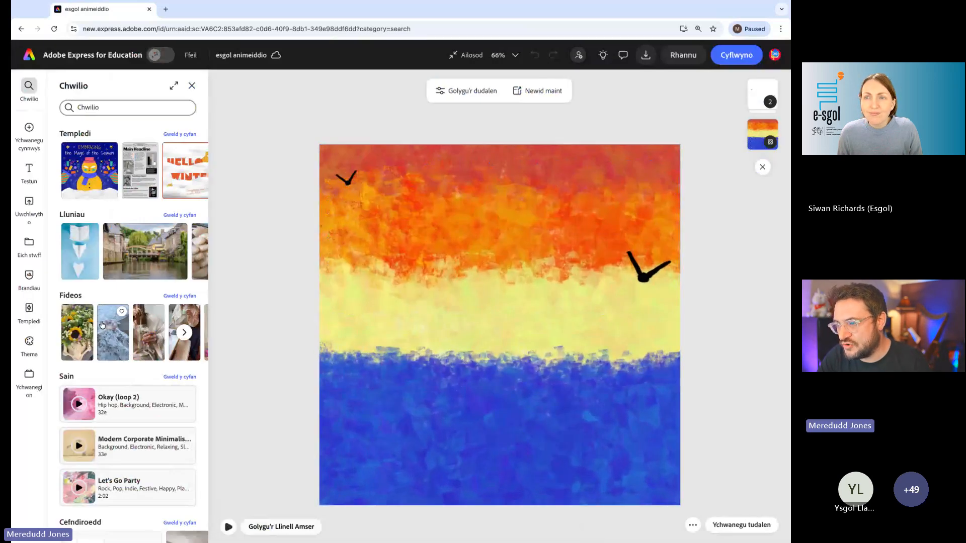
# - Insert the "esgol cwch" drawing from Eich stwff, enlarge it slightly and place it left of centre on the sea's horizon
pyautogui.click(29, 173)
pyautogui.click(32, 249)
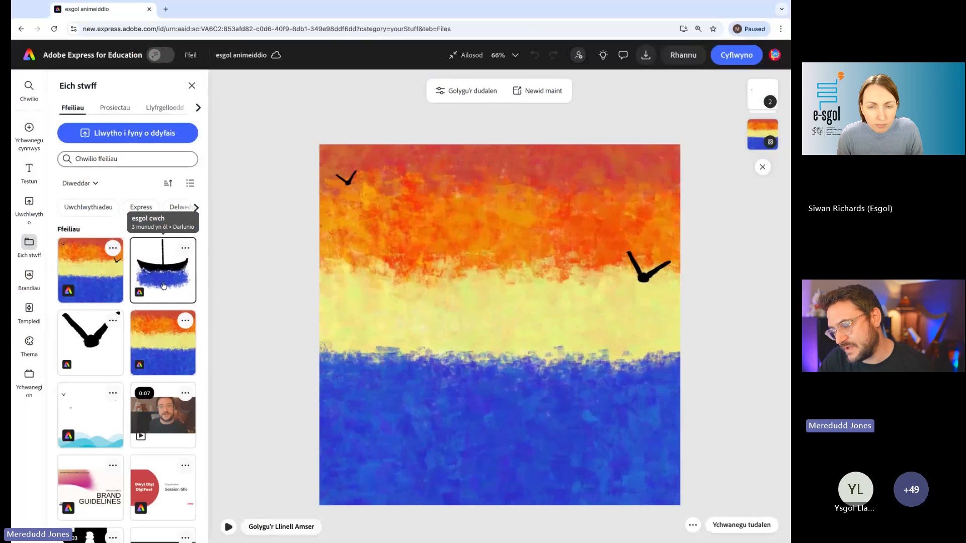
pyautogui.click(169, 283)
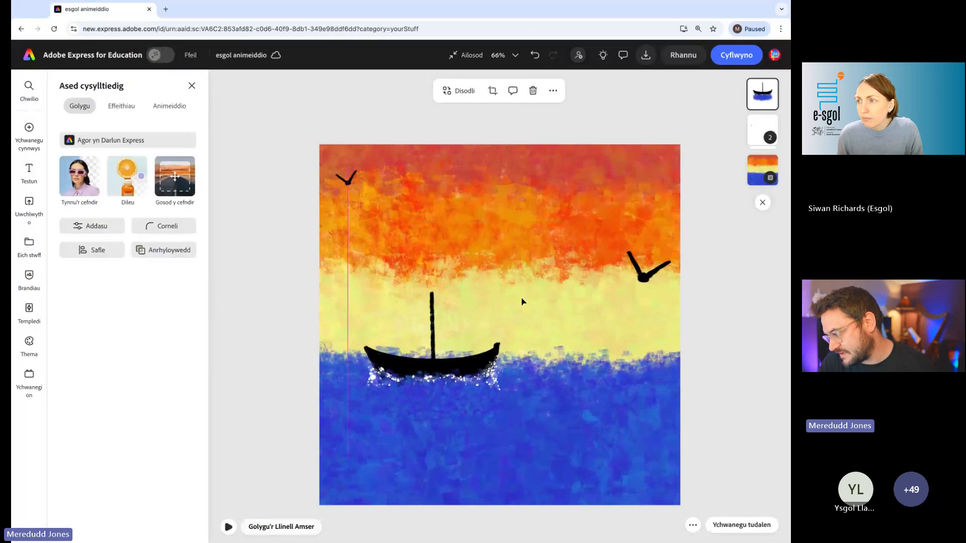
pyautogui.click(494, 455)
pyautogui.moveTo(516, 461); pyautogui.dragTo(537, 482)
pyautogui.moveTo(436, 378); pyautogui.dragTo(424, 362)
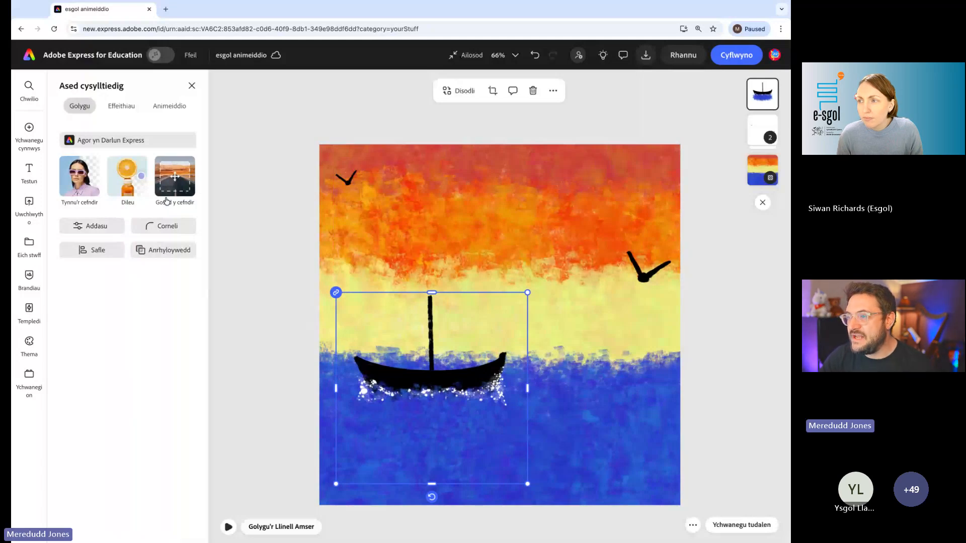
# - Apply the repeating "Bobio" movement animation (Ailadrodd) to the boat drawing
pyautogui.click(169, 105)
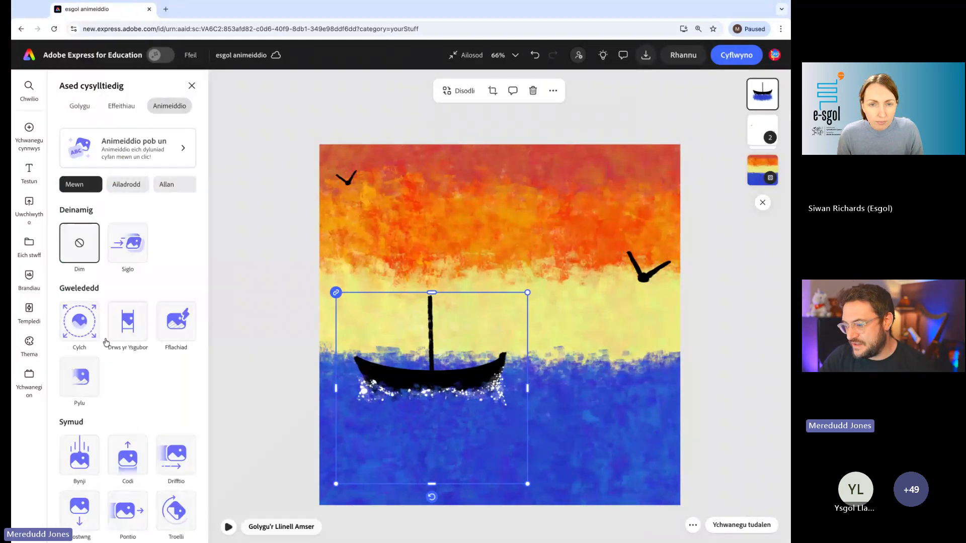
pyautogui.scroll(-1, 166, 399)
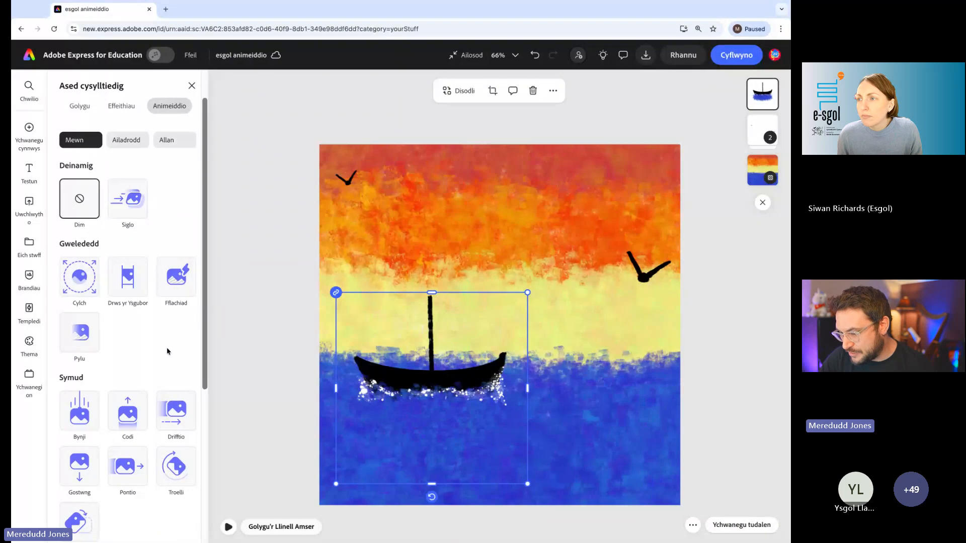
pyautogui.scroll(-2, 167, 351)
pyautogui.scroll(3, 168, 425)
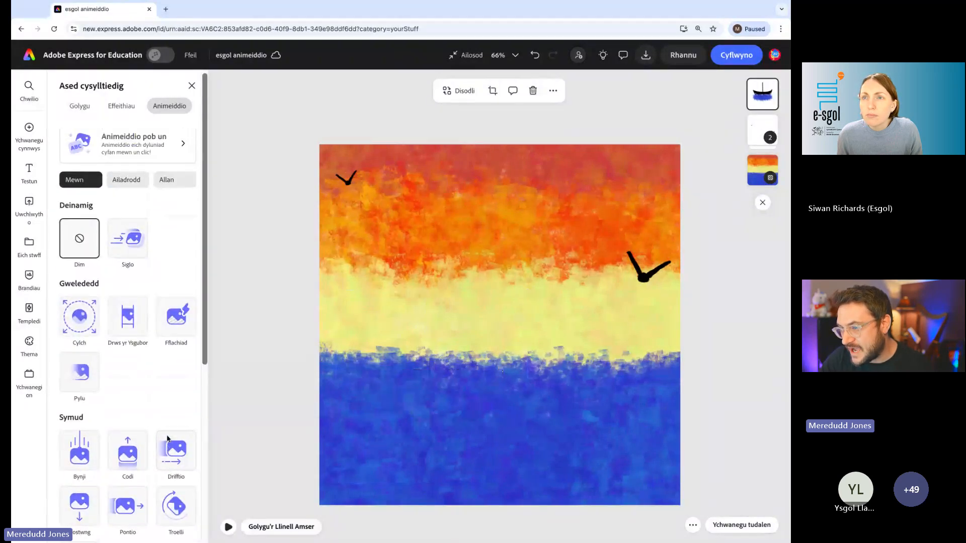
pyautogui.click(125, 180)
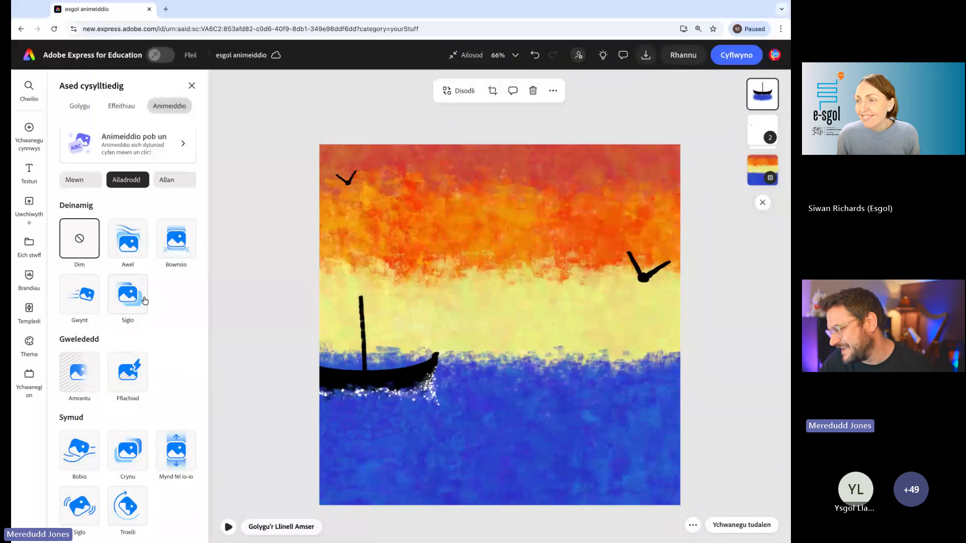
pyautogui.scroll(-1, 188, 341)
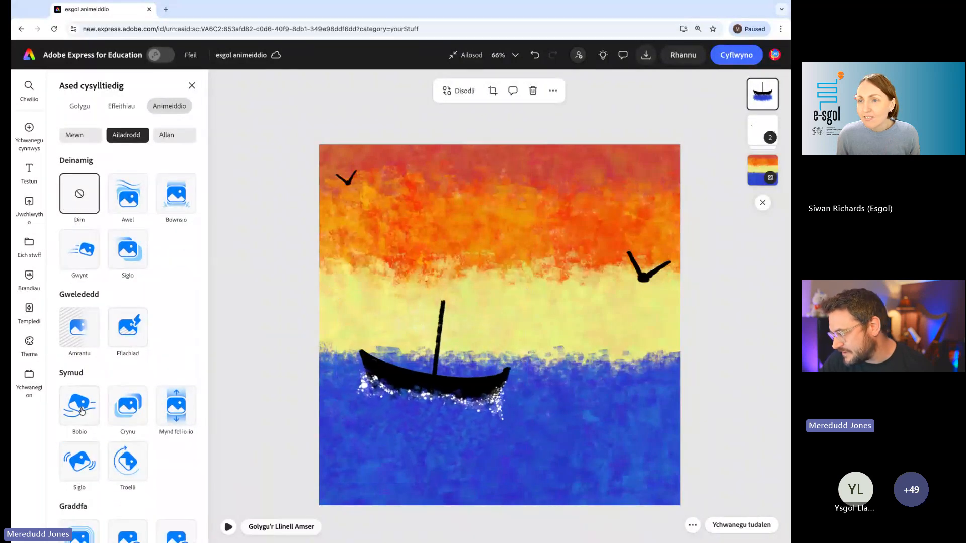
pyautogui.click(80, 406)
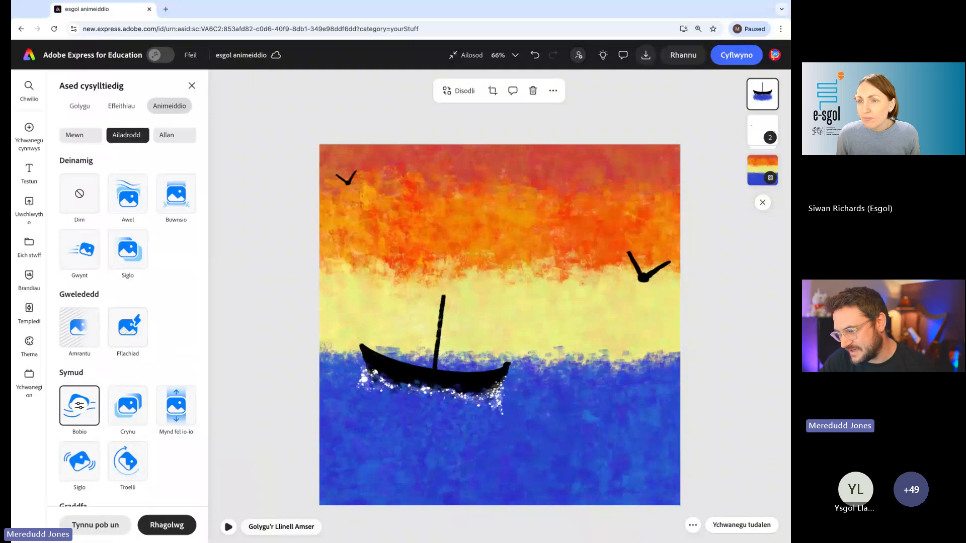
# - Set the boat's Bobio intensity (Dwysedd) to 6, reduce its speed (Cyflymder) and preview the animation
pyautogui.click(81, 405)
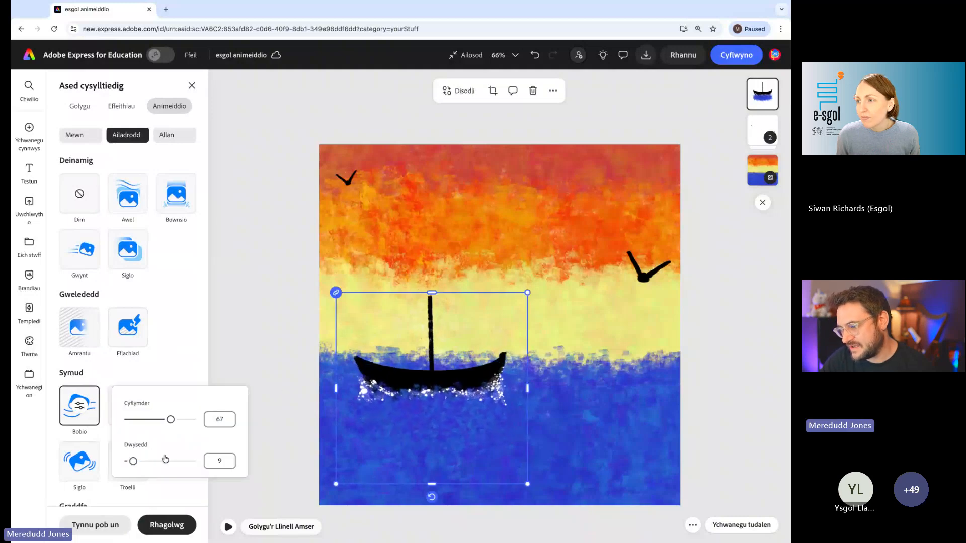
pyautogui.moveTo(134, 461); pyautogui.dragTo(132, 463)
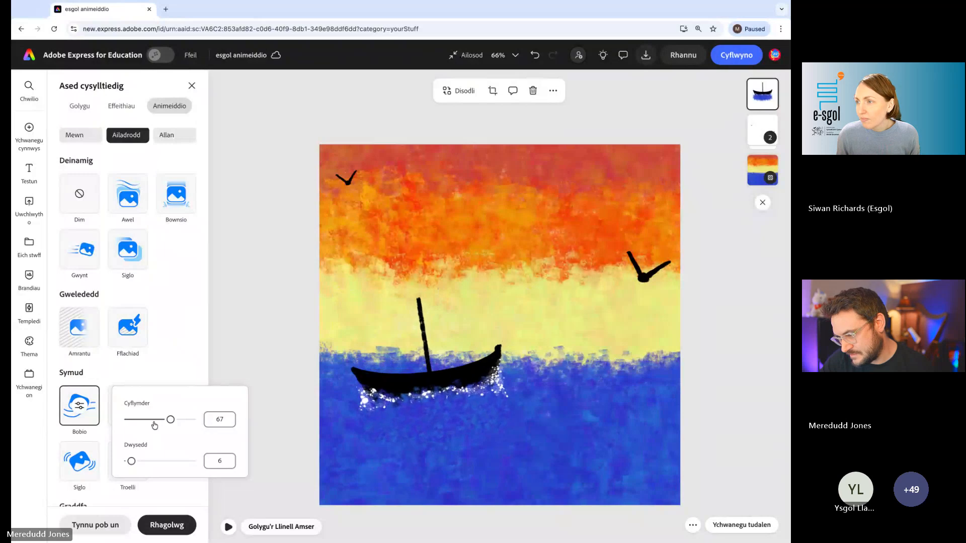
pyautogui.moveTo(155, 425); pyautogui.dragTo(149, 423)
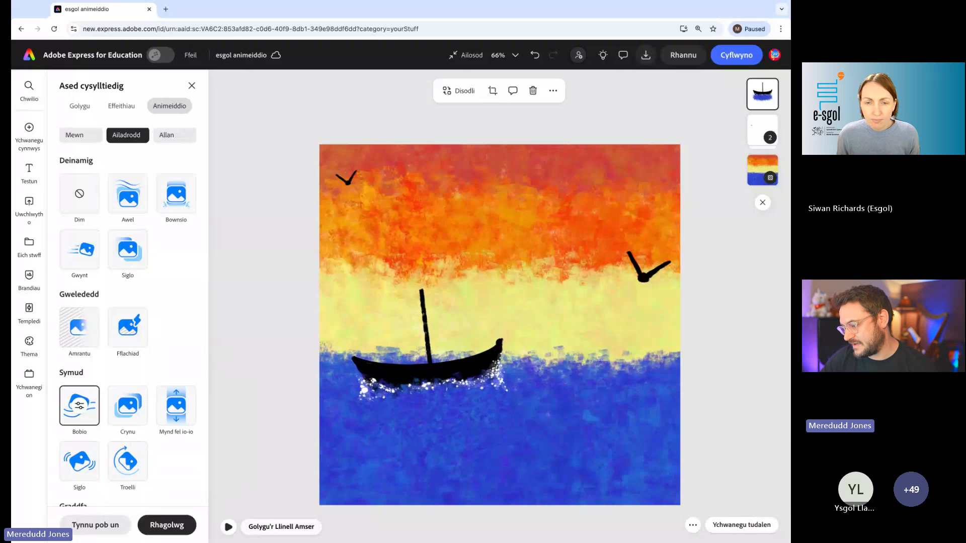
pyautogui.click(230, 528)
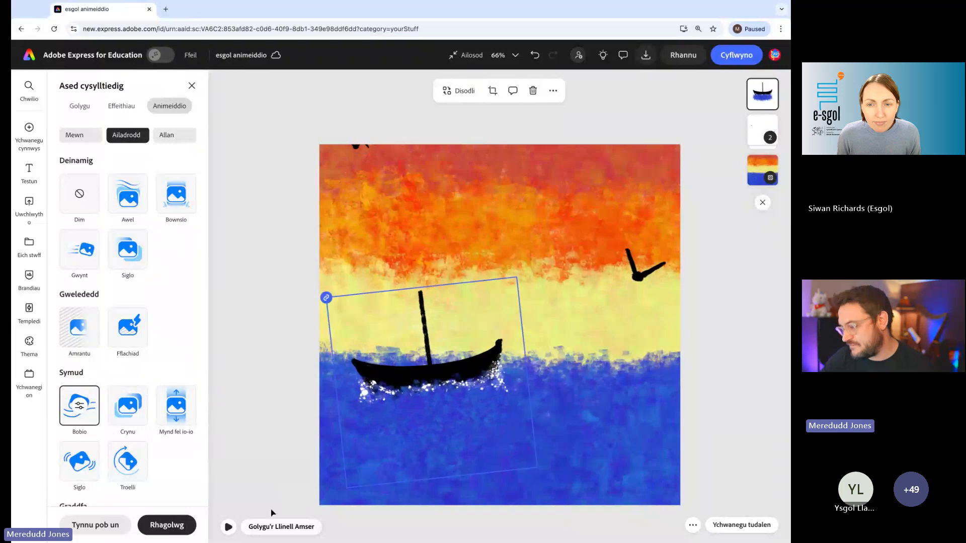
pyautogui.click(228, 528)
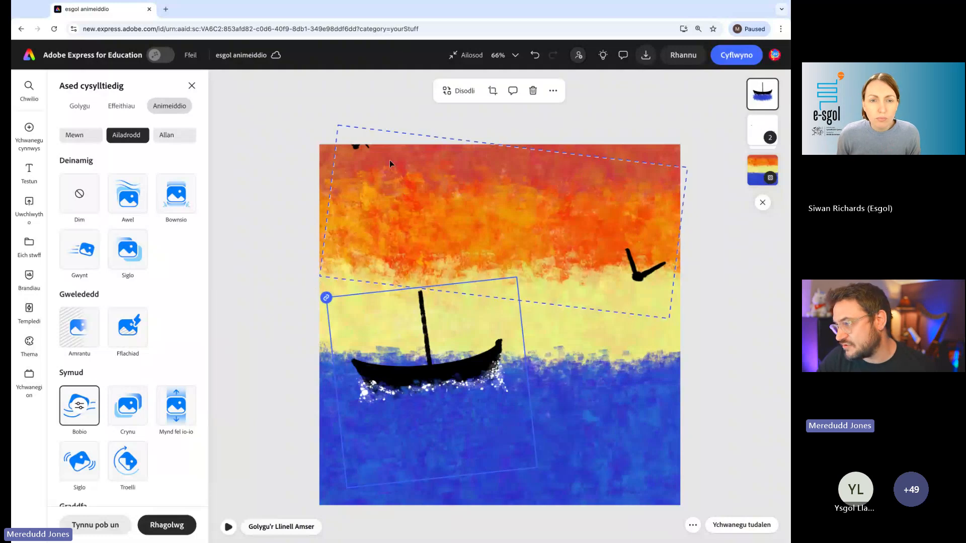
# - Duplicate the group of two birds and move the copy down over the sea
pyautogui.click(380, 237)
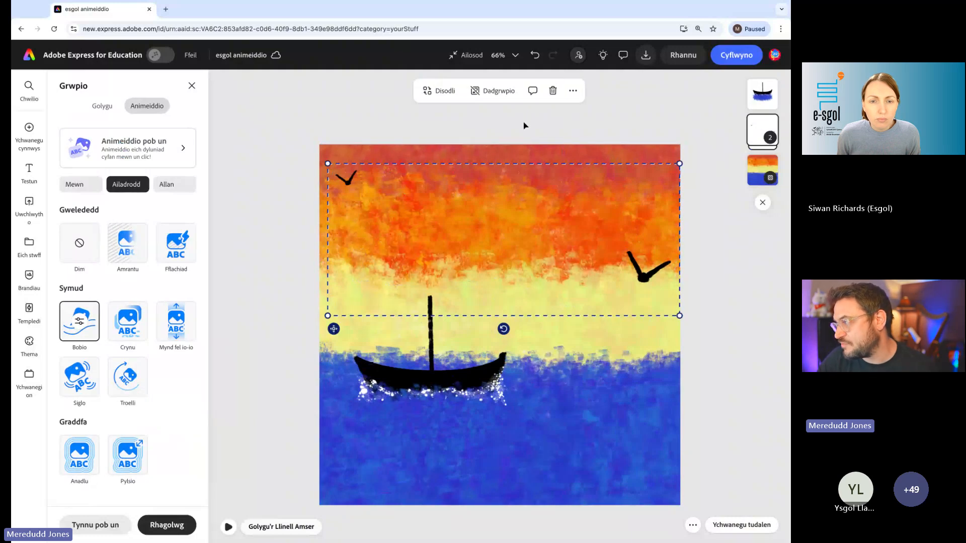
pyautogui.click(573, 91)
pyautogui.click(606, 150)
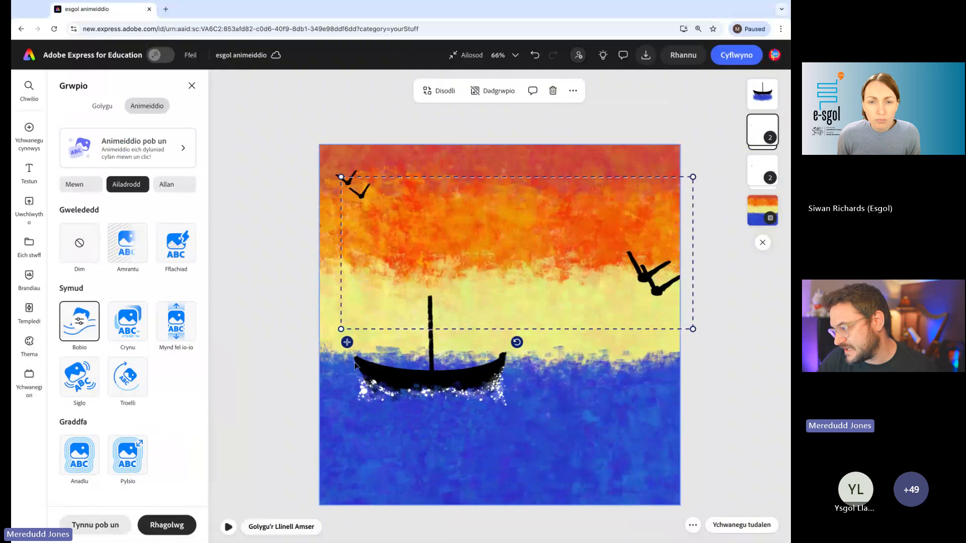
pyautogui.moveTo(348, 342); pyautogui.dragTo(340, 488)
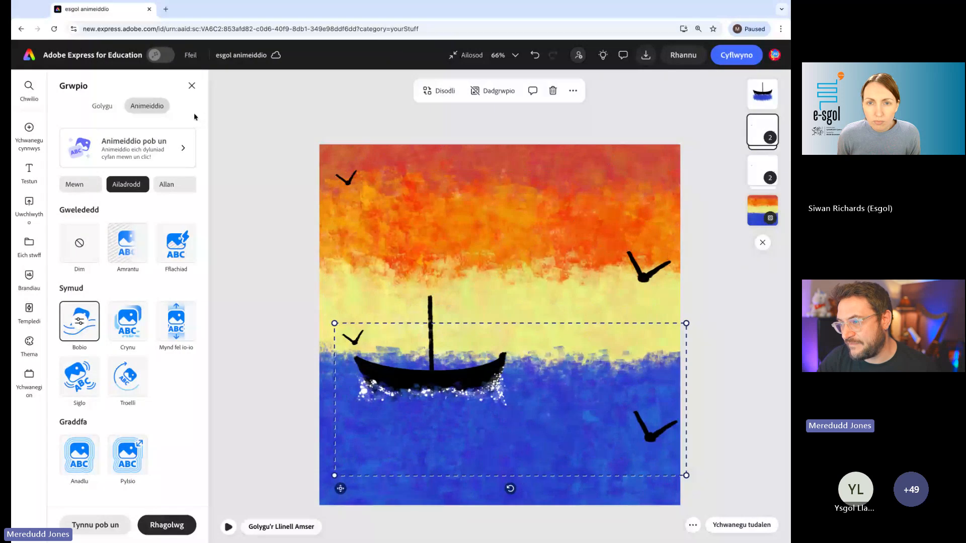
# - Flip the copied bird group vertically and shift it slightly lower as a reflection on the water
pyautogui.click(102, 106)
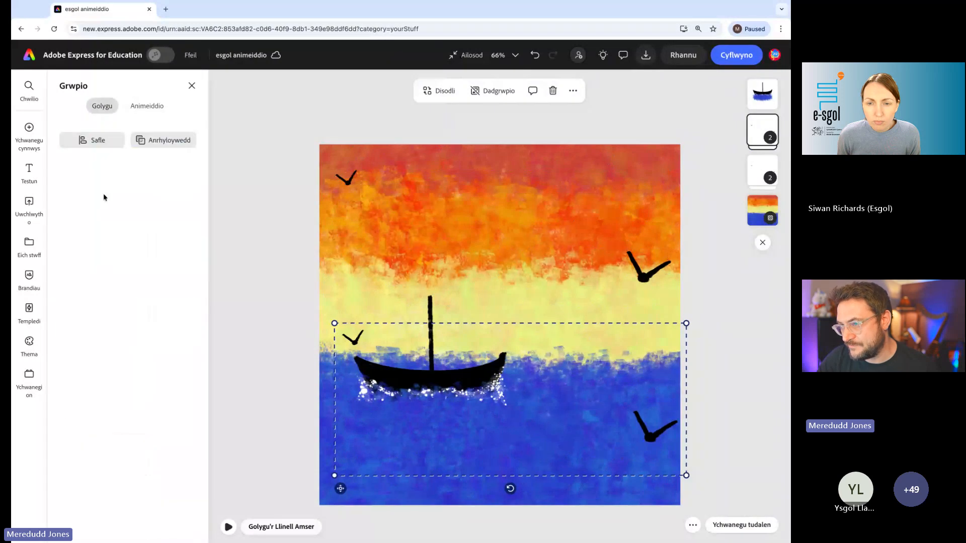
pyautogui.click(96, 140)
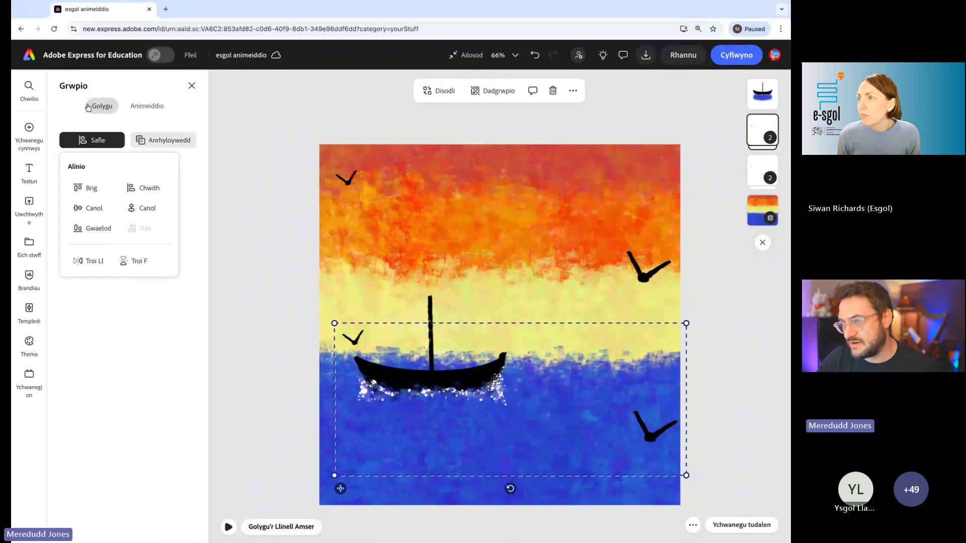
pyautogui.click(135, 262)
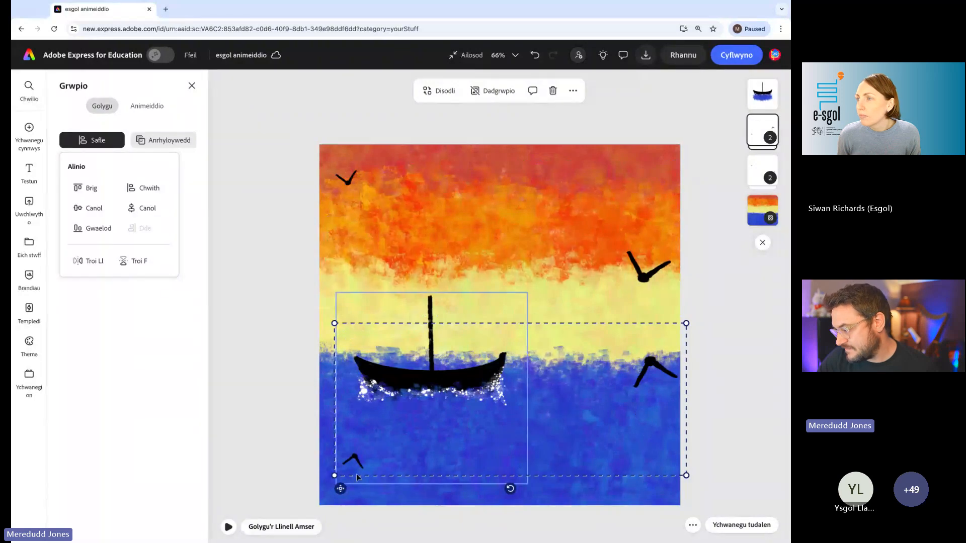
pyautogui.moveTo(541, 471); pyautogui.dragTo(536, 496)
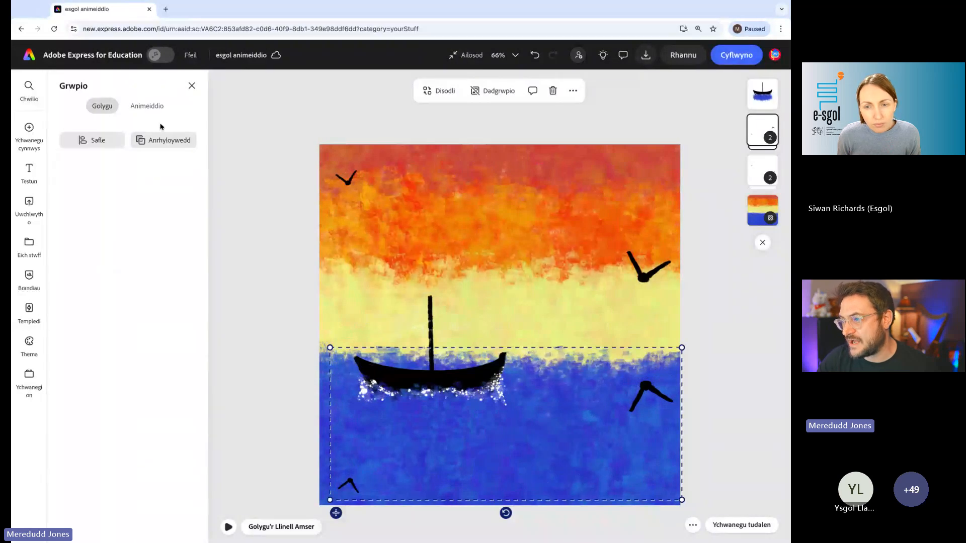
# - Set the opacity of the flipped bird group to 32%
pyautogui.click(163, 141)
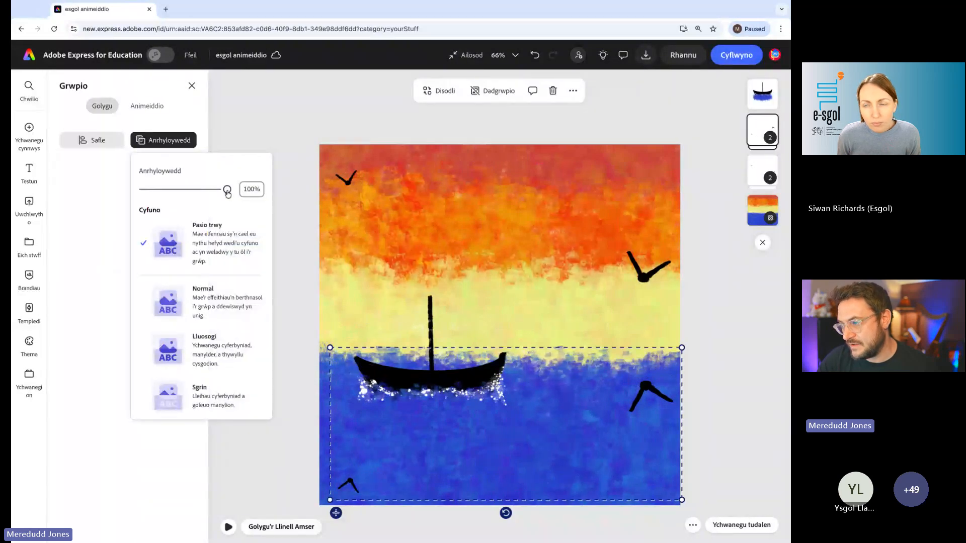
pyautogui.moveTo(227, 190)
pyautogui.mouseDown()
pyautogui.moveTo(156, 190)
pyautogui.moveTo(170, 190)
pyautogui.mouseUp()
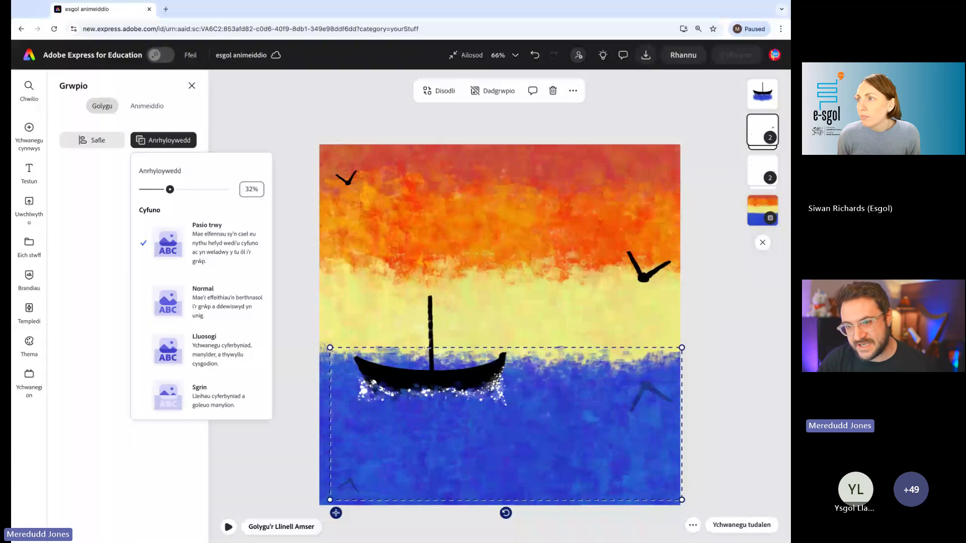
pyautogui.click(412, 496)
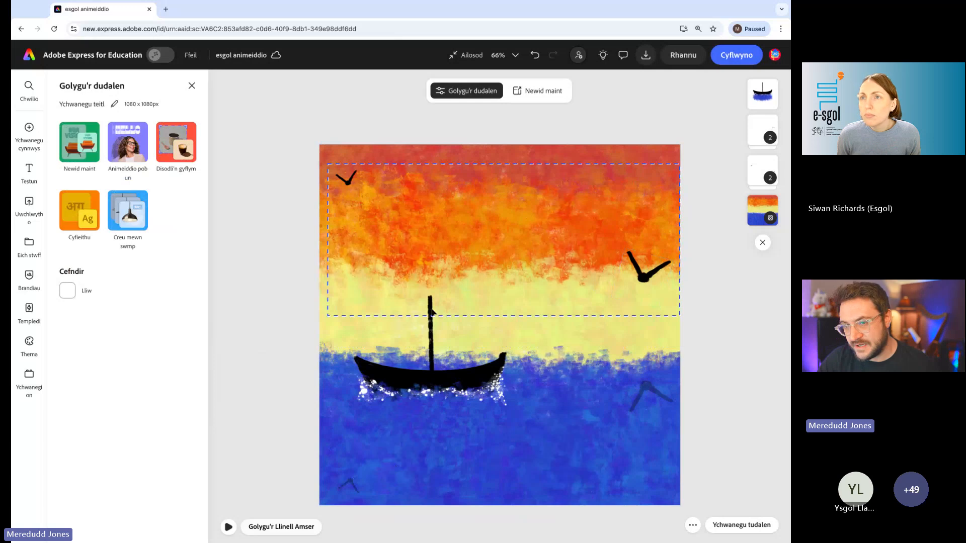
# - Preview the animation, move the faded bird reflections slightly lower so they extend past the page's lower edge, and replay it
pyautogui.click(228, 527)
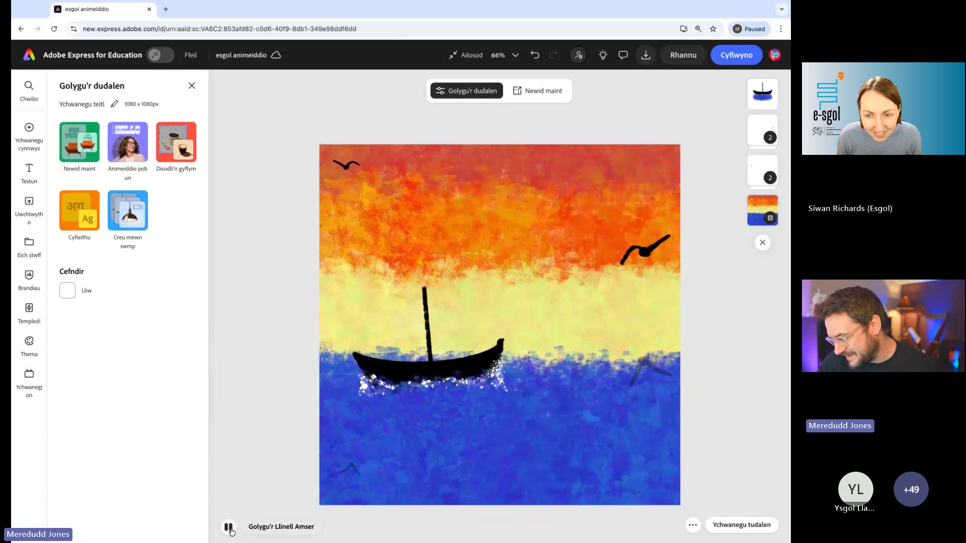
pyautogui.click(443, 471)
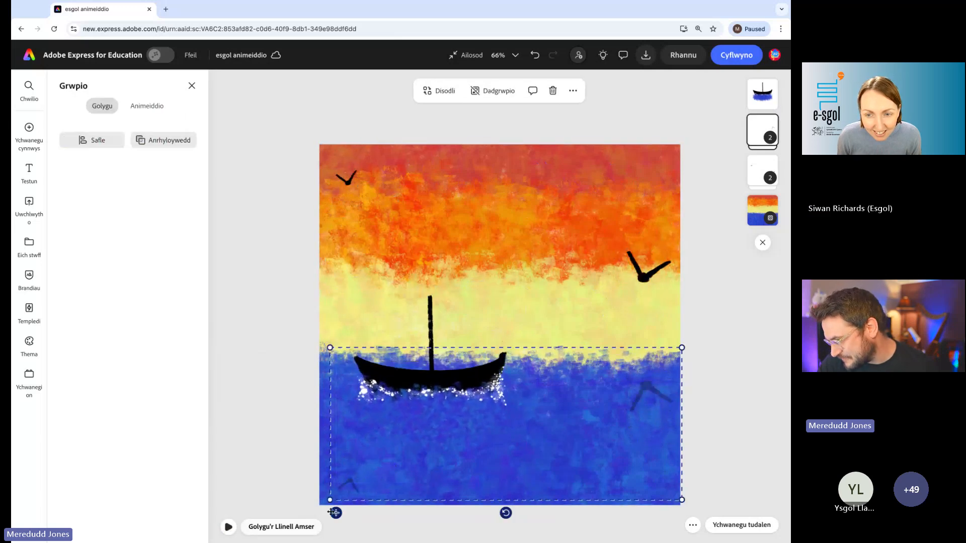
pyautogui.moveTo(337, 514); pyautogui.dragTo(336, 538)
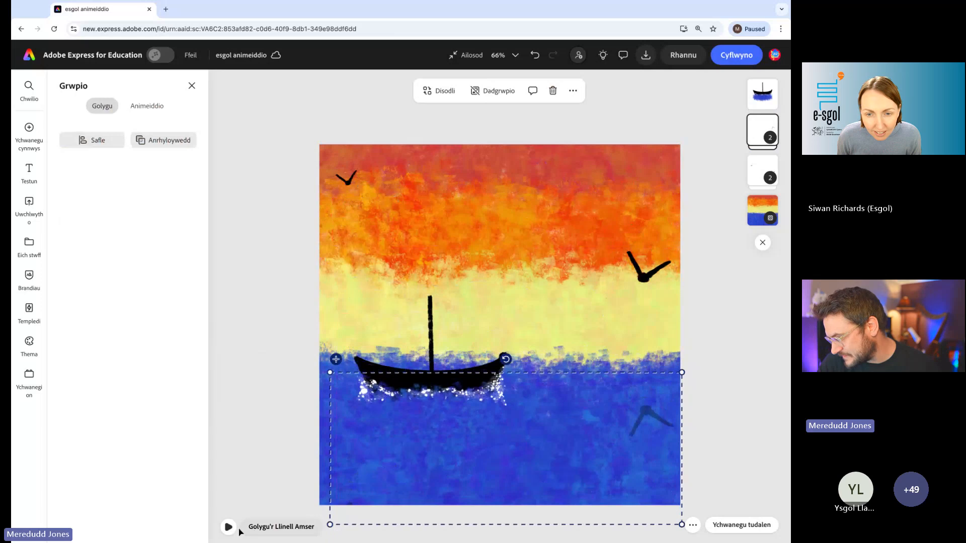
pyautogui.click(228, 526)
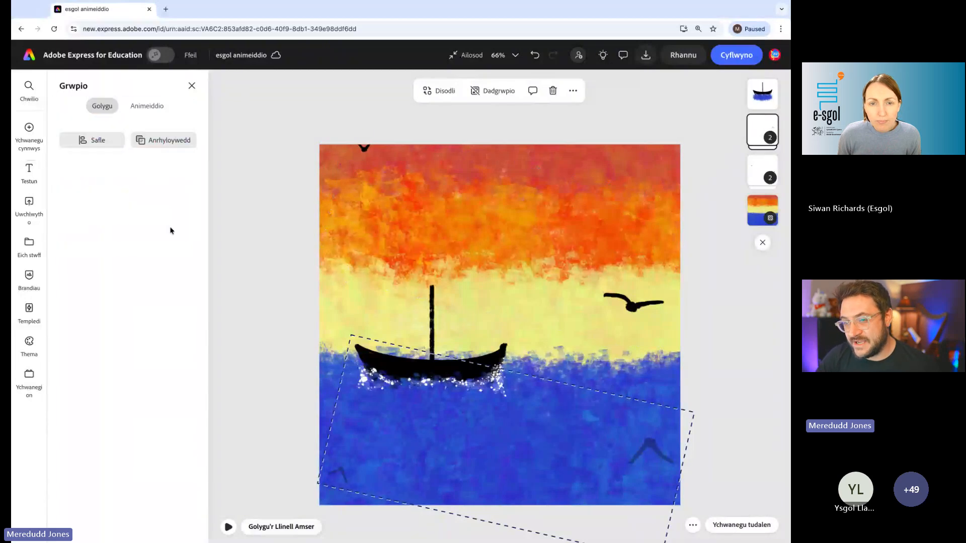
# - Browse the audio (Sain) library in the media content for sound effects and music by genre
pyautogui.moveTo(29, 130)
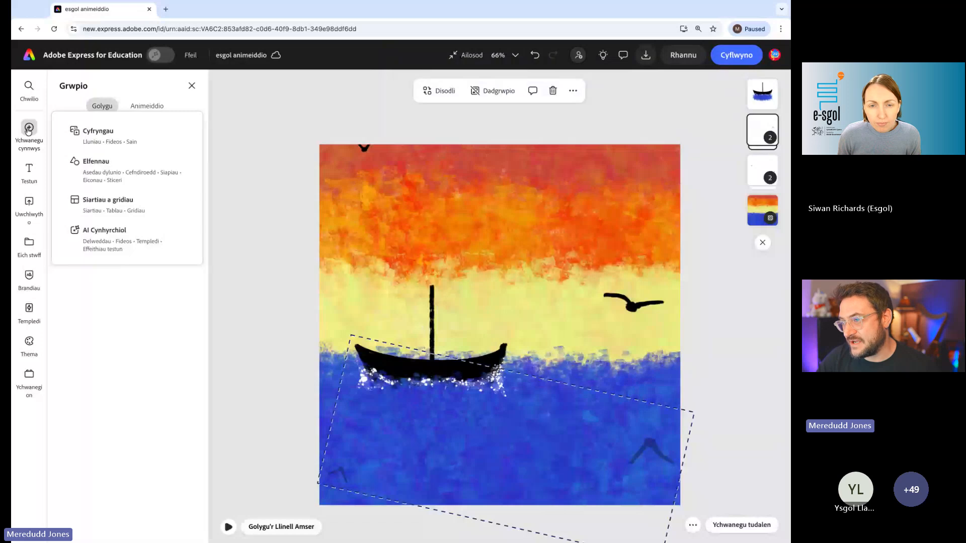
pyautogui.click(98, 135)
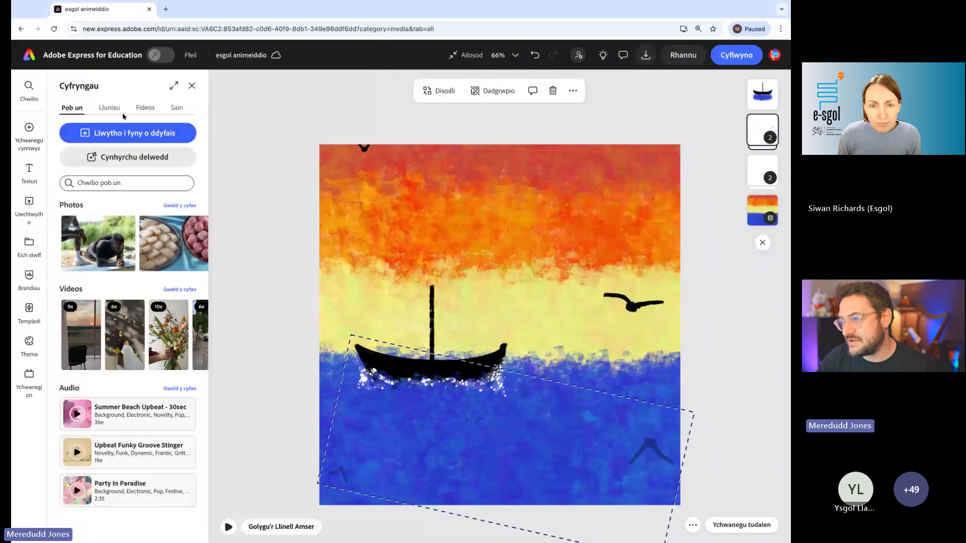
pyautogui.click(176, 108)
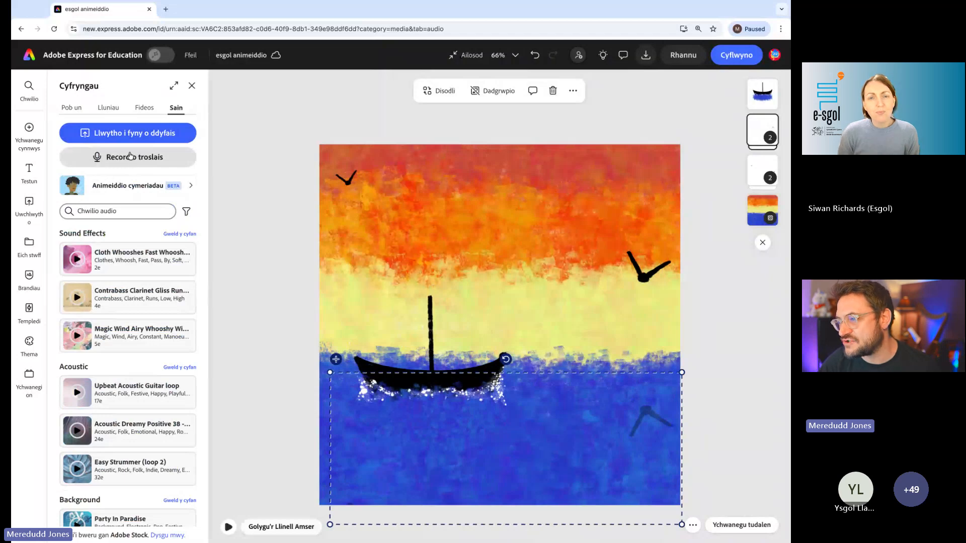
pyautogui.scroll(-6, 126, 253)
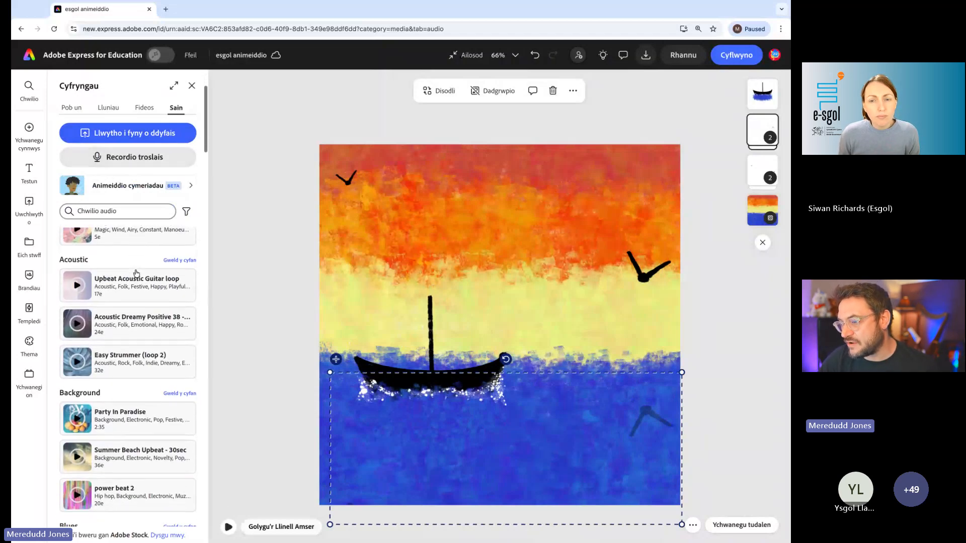
pyautogui.scroll(-6, 137, 274)
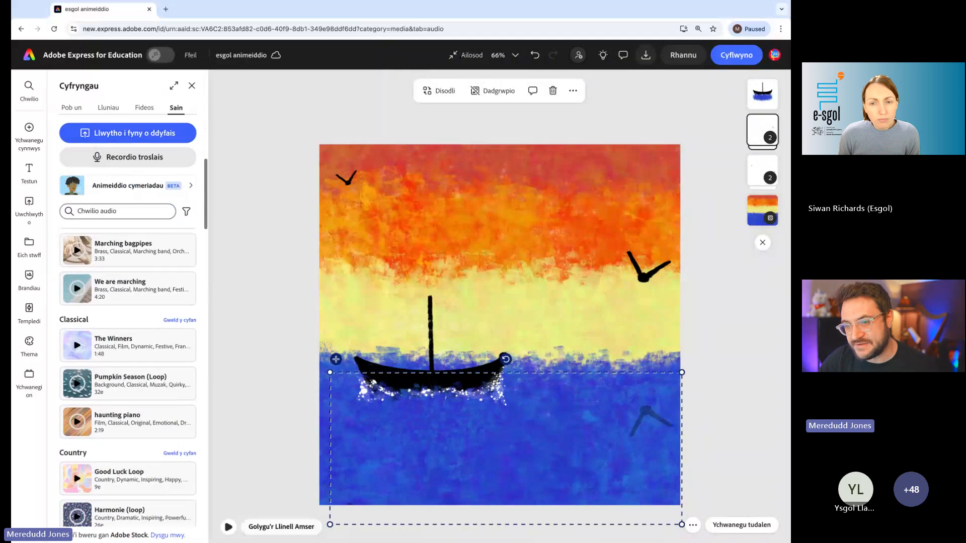
# - Review the file formats available for downloading the design, including MP4 and GIF
pyautogui.click(644, 55)
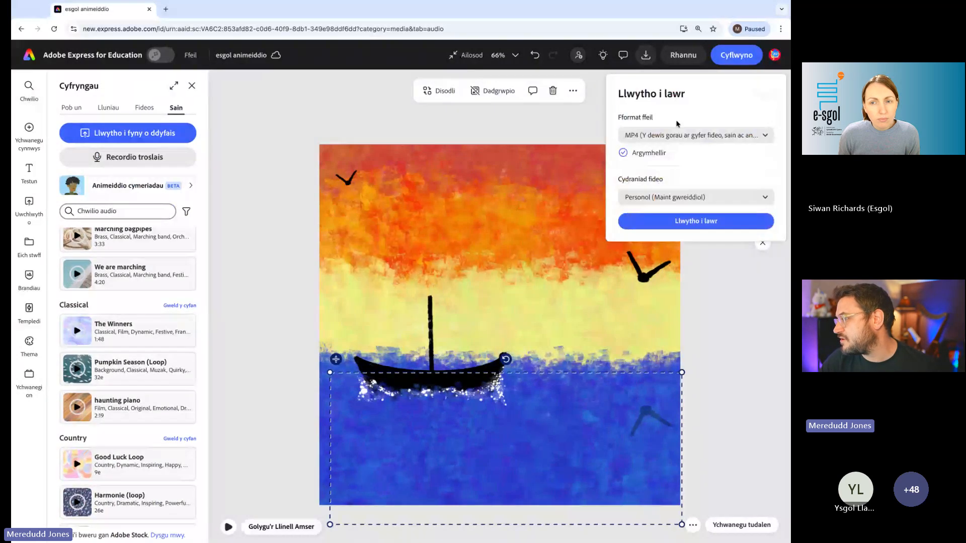
pyautogui.click(638, 136)
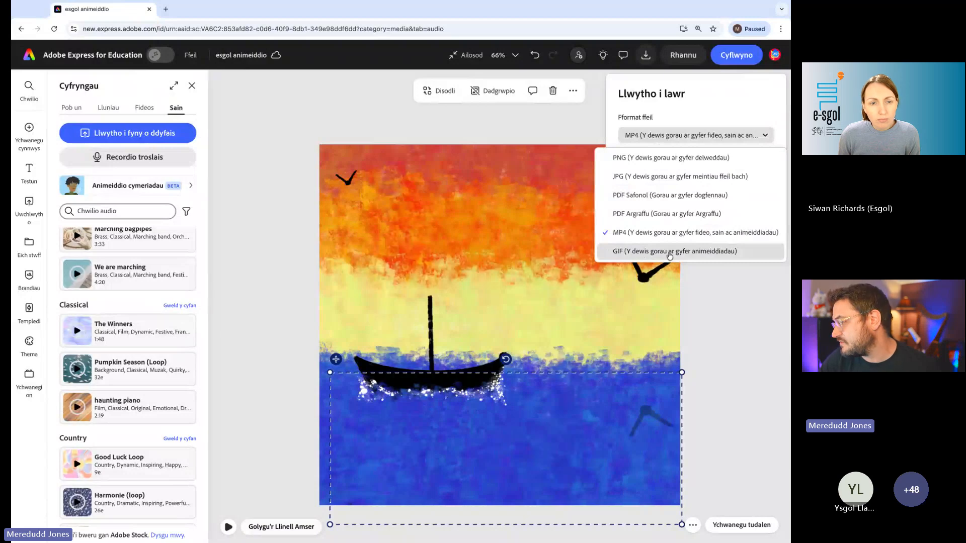
pyautogui.click(600, 112)
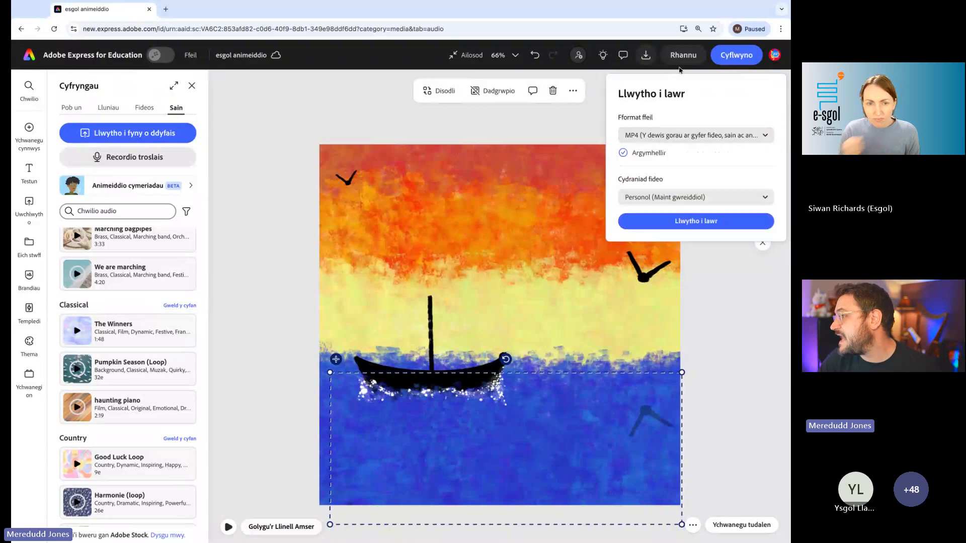
# - Create a view-only link (Dolen gweld-yn-unig) for sharing the design and leave the sharing options
pyautogui.click(683, 55)
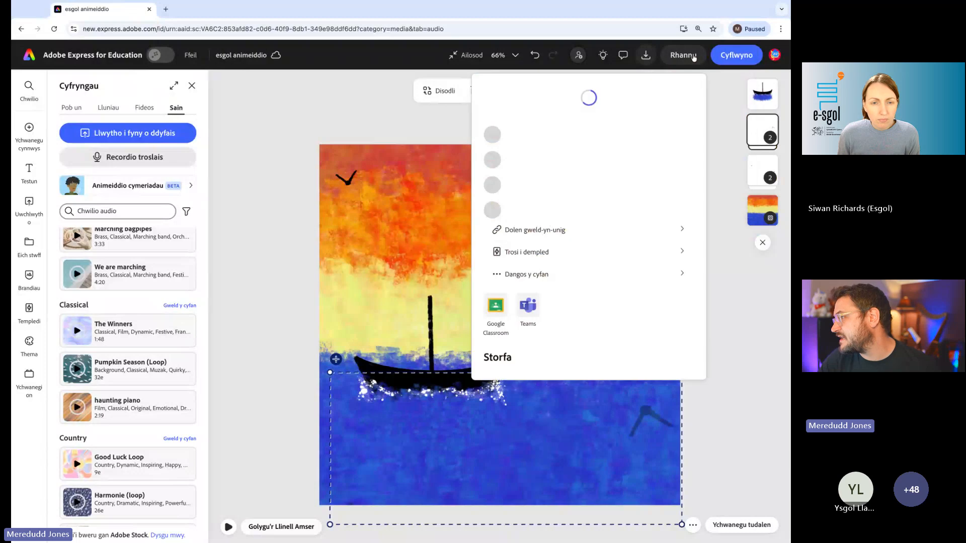
pyautogui.click(549, 287)
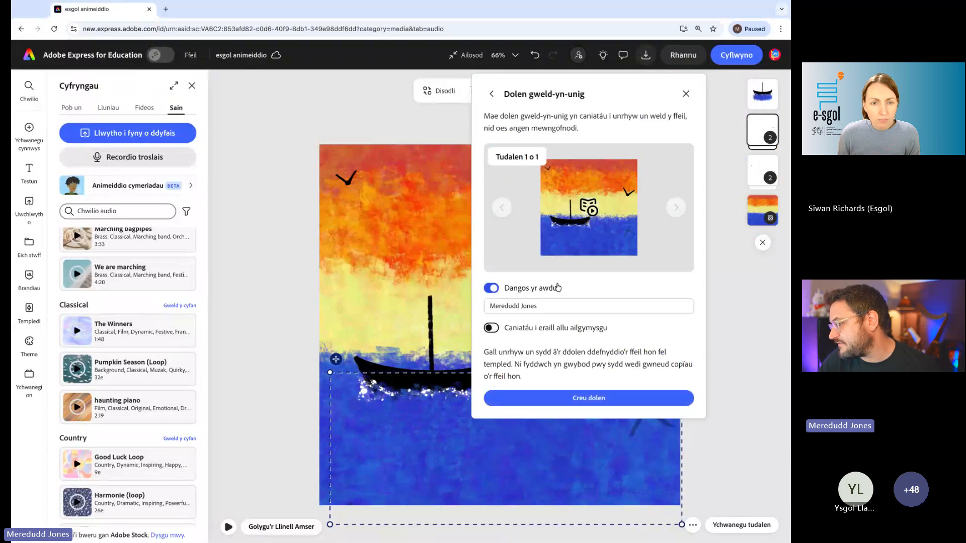
pyautogui.click(593, 399)
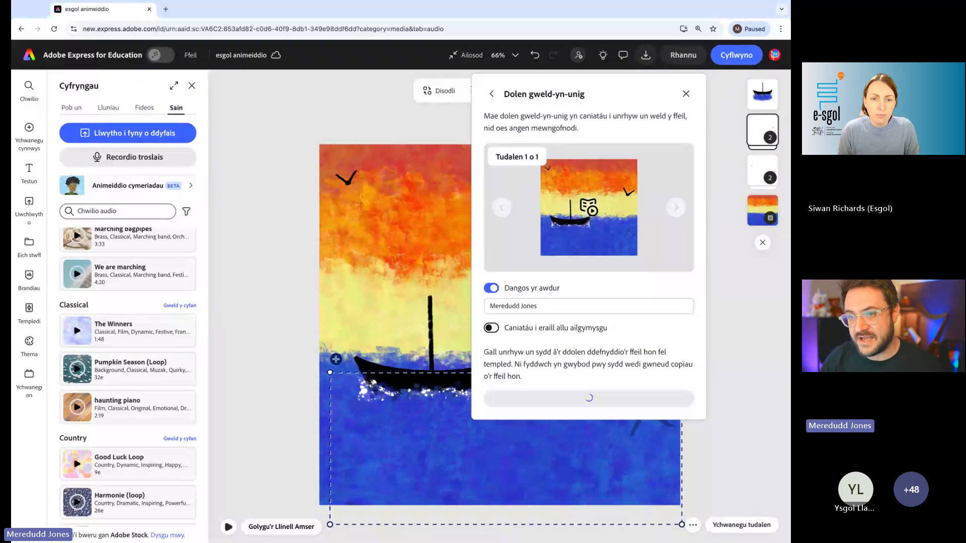
pyautogui.click(299, 151)
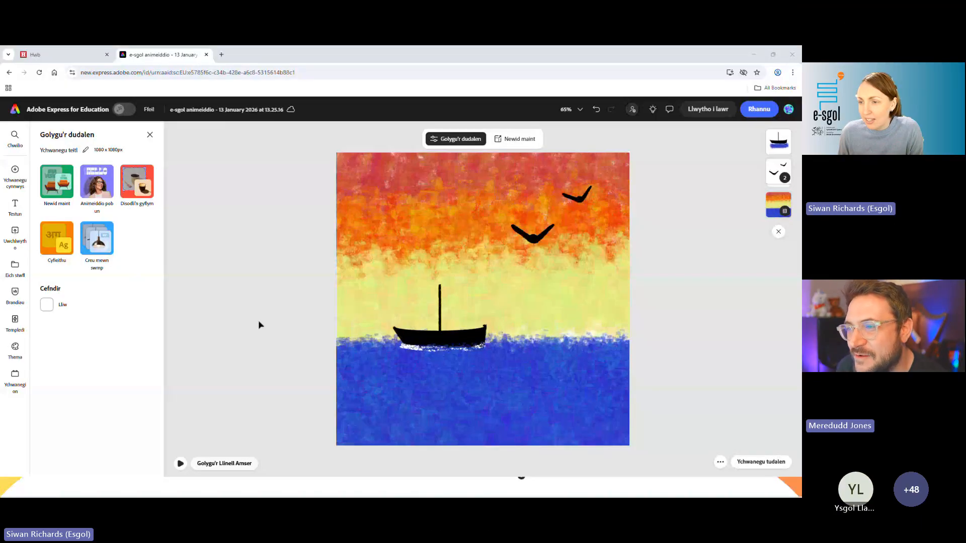
# - Play and pause the animation in the "e-sgol animeiddio - 13 January 2026 at 13.25.16" design
pyautogui.click(181, 464)
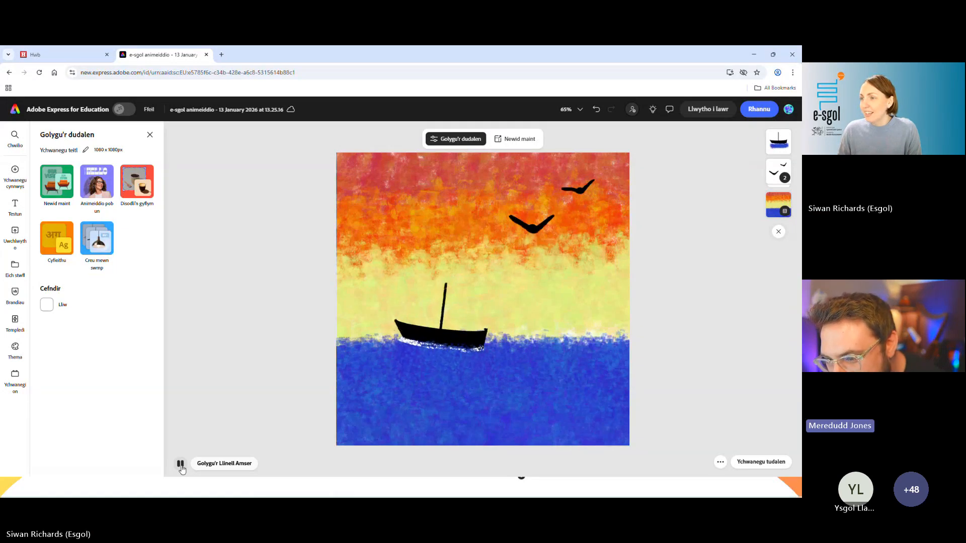
pyautogui.click(181, 465)
pyautogui.click(181, 464)
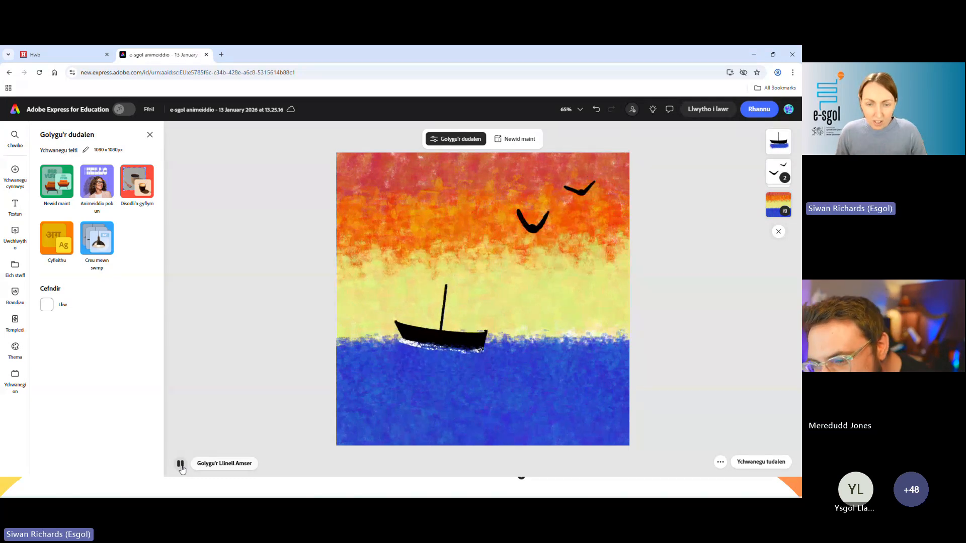
pyautogui.click(181, 464)
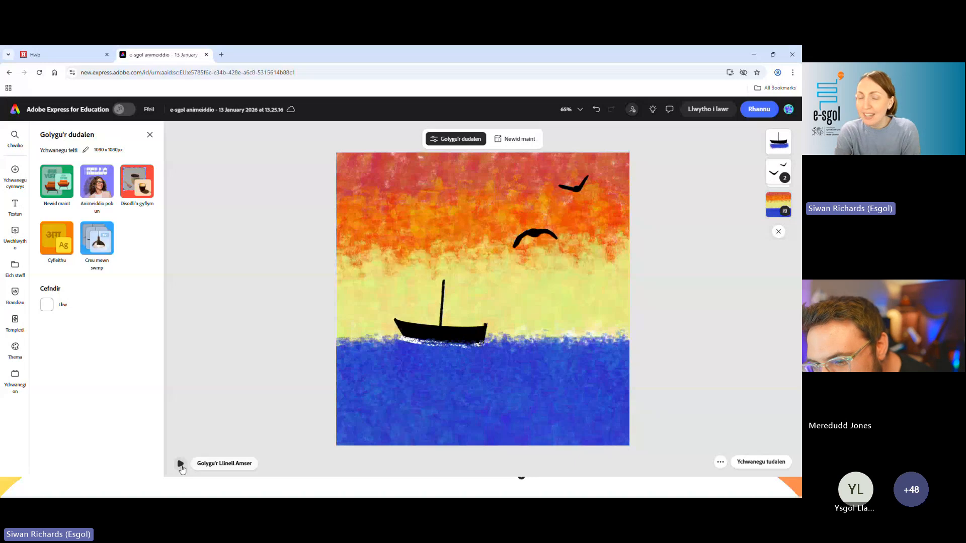